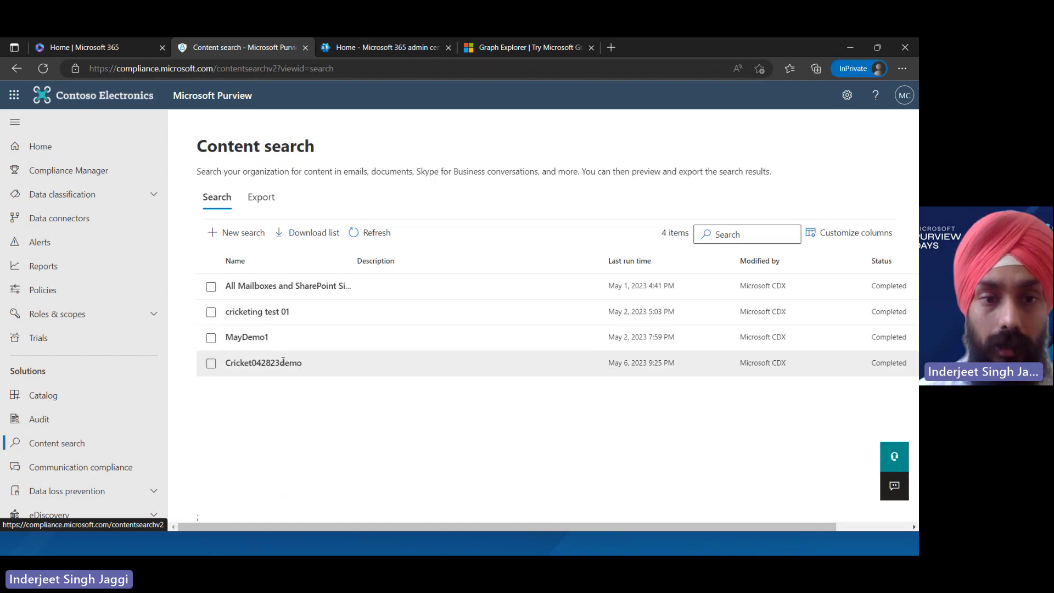
Open the Cricket042823demo search and review its summary, including the 303.69 KB size and unindexed items
click(283, 363)
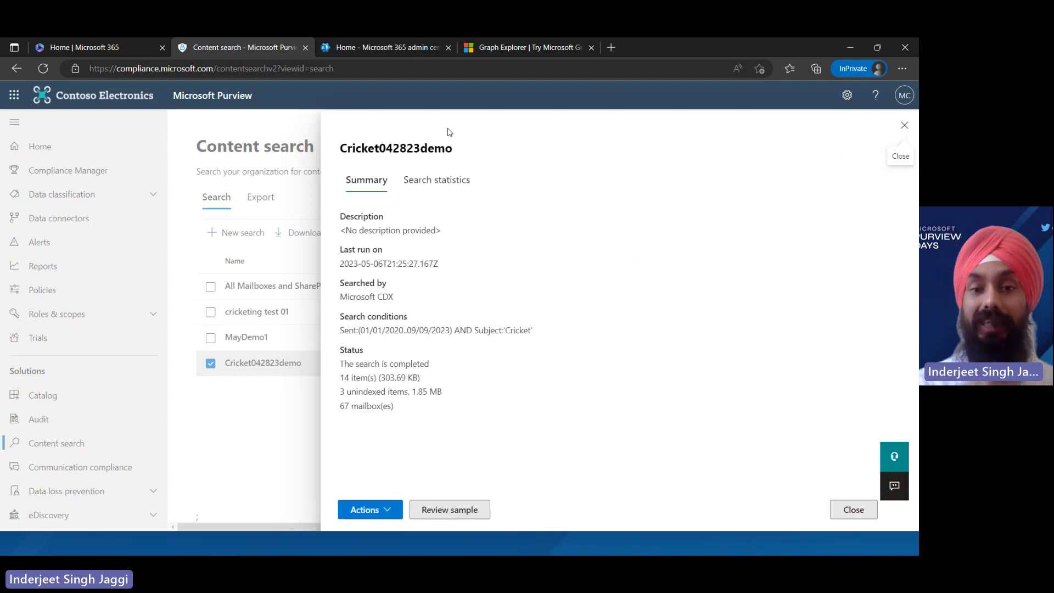
double_click(392, 379)
click(410, 391)
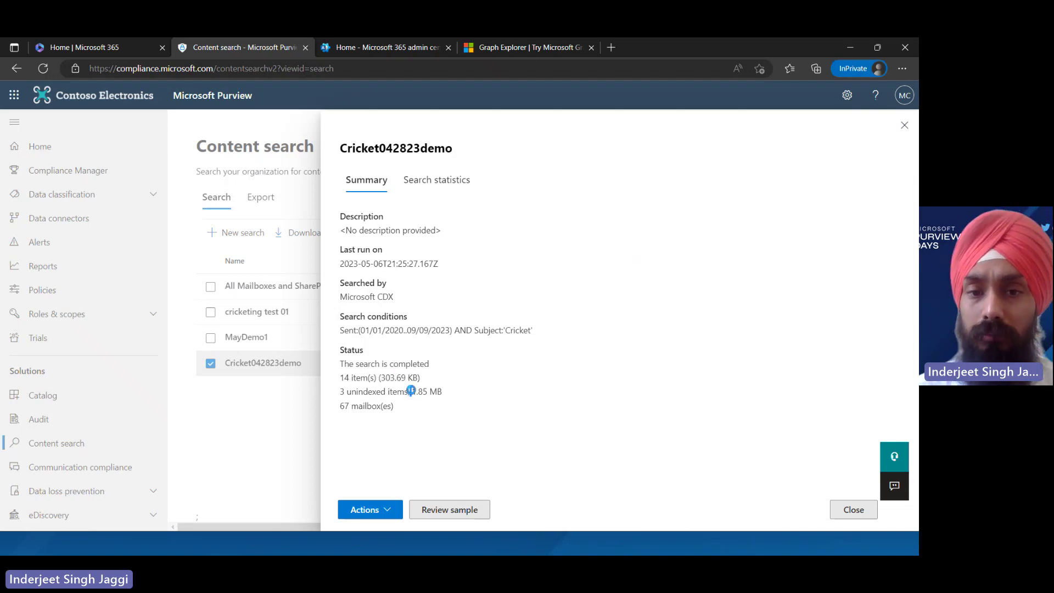
triple_click(410, 391)
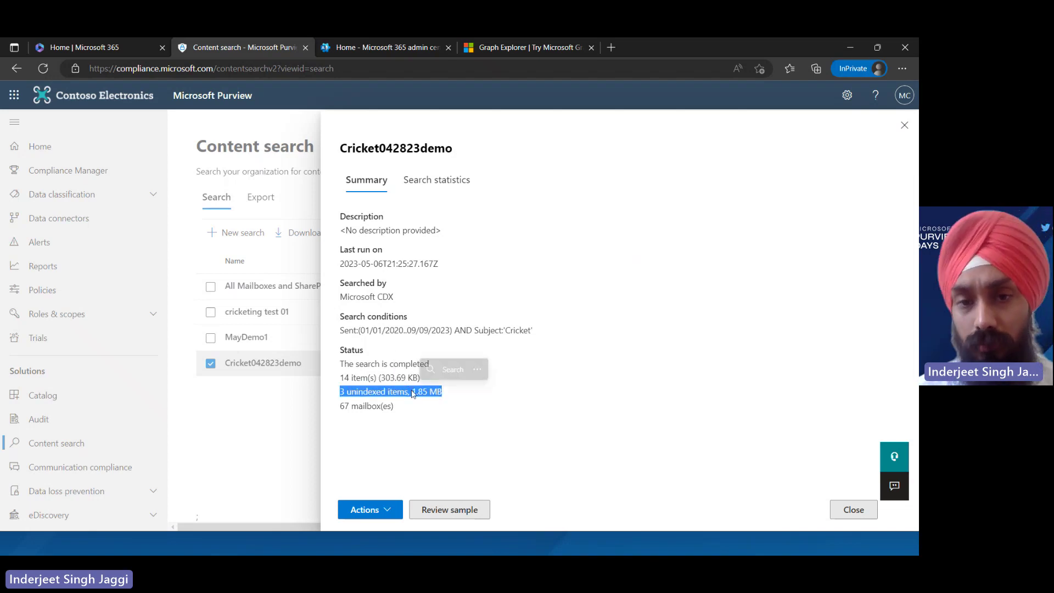
double_click(359, 406)
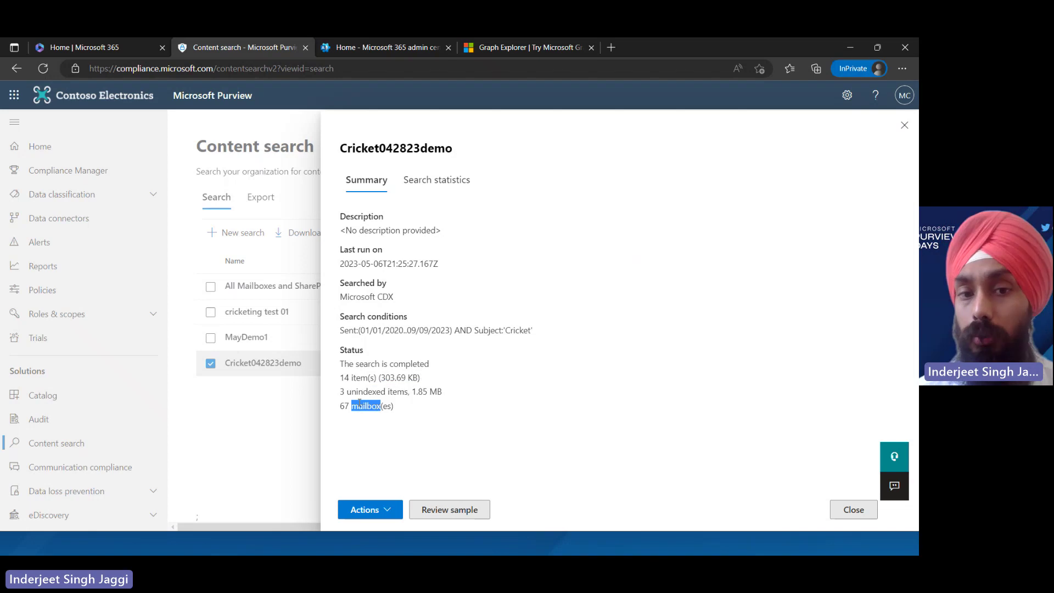
Expand the search content statistics and open the sample results for Cricket042823demo
click(426, 187)
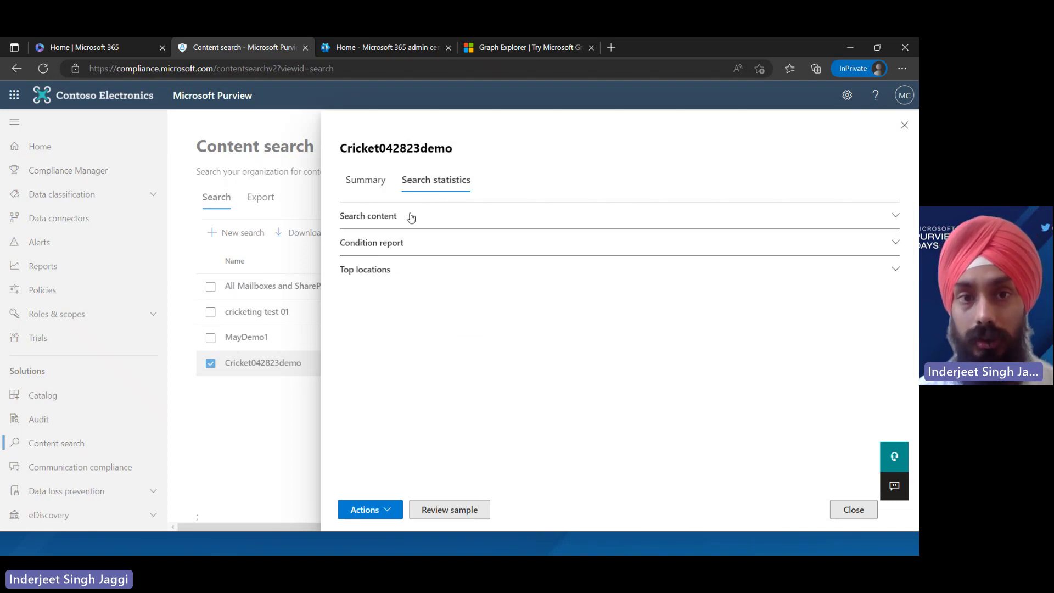
click(410, 217)
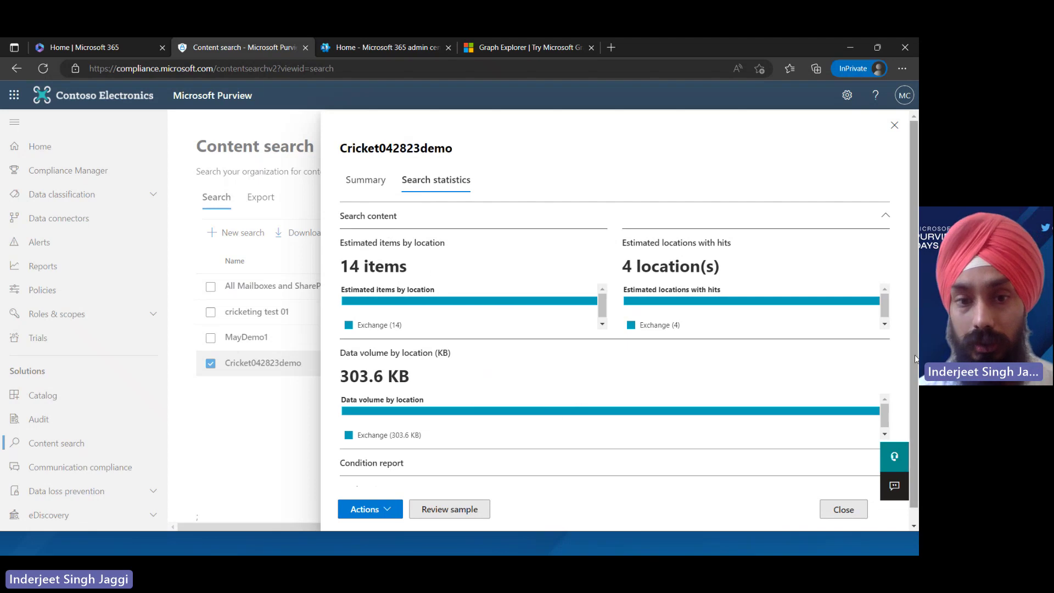
scroll(631, 483, down, 1)
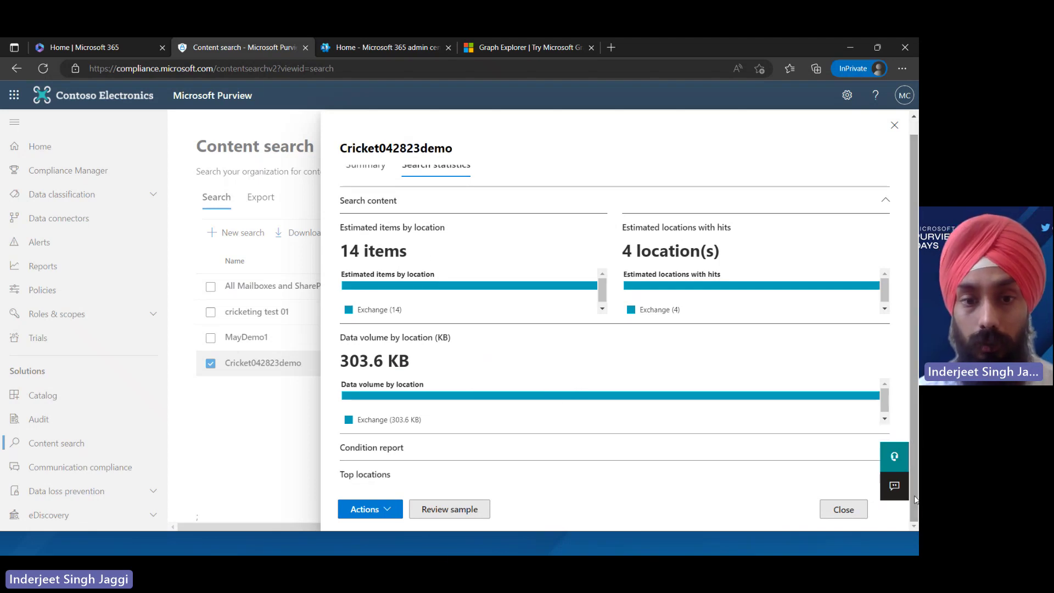
click(441, 510)
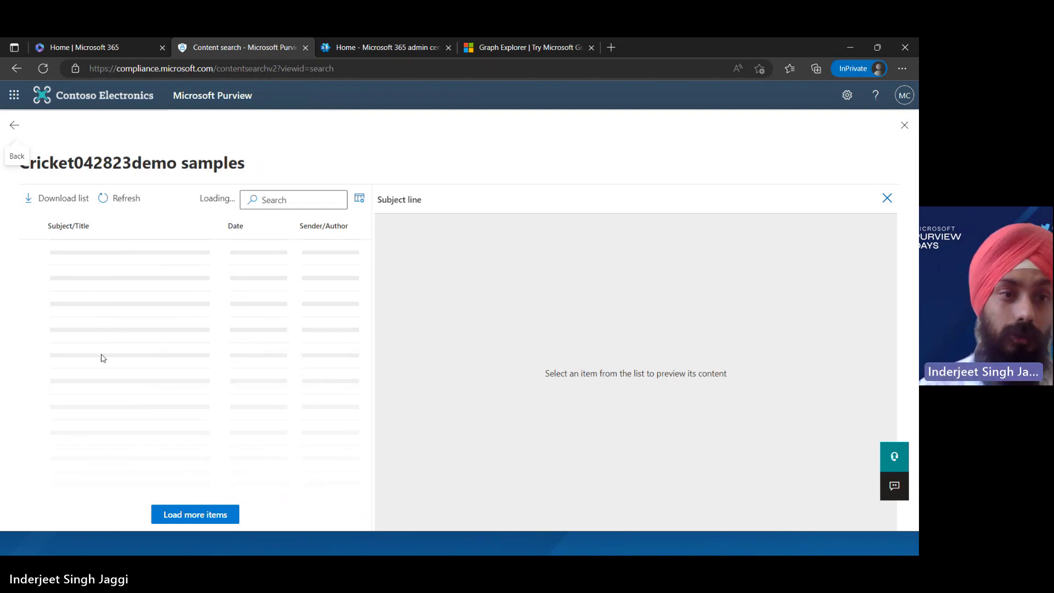
Return from the samples, glance at the Actions menu, and close the Cricket042823demo details panel
click(15, 128)
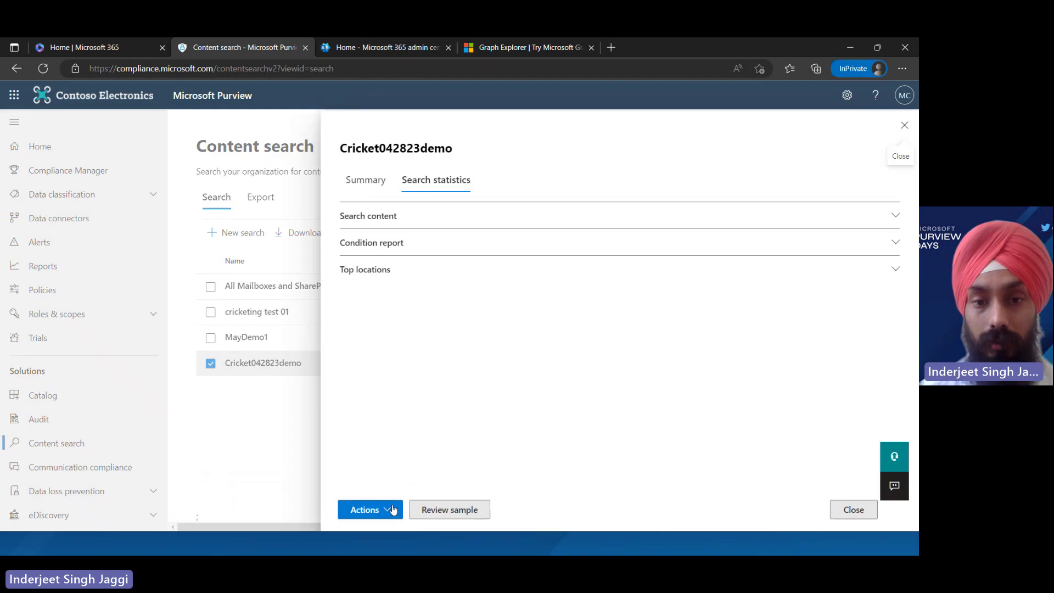
click(384, 512)
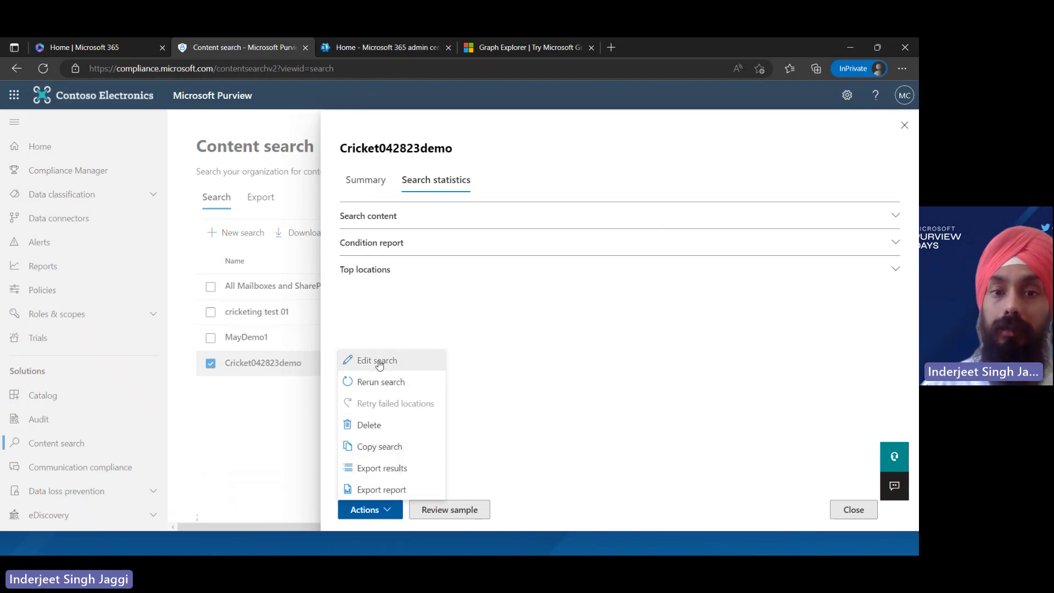
click(224, 407)
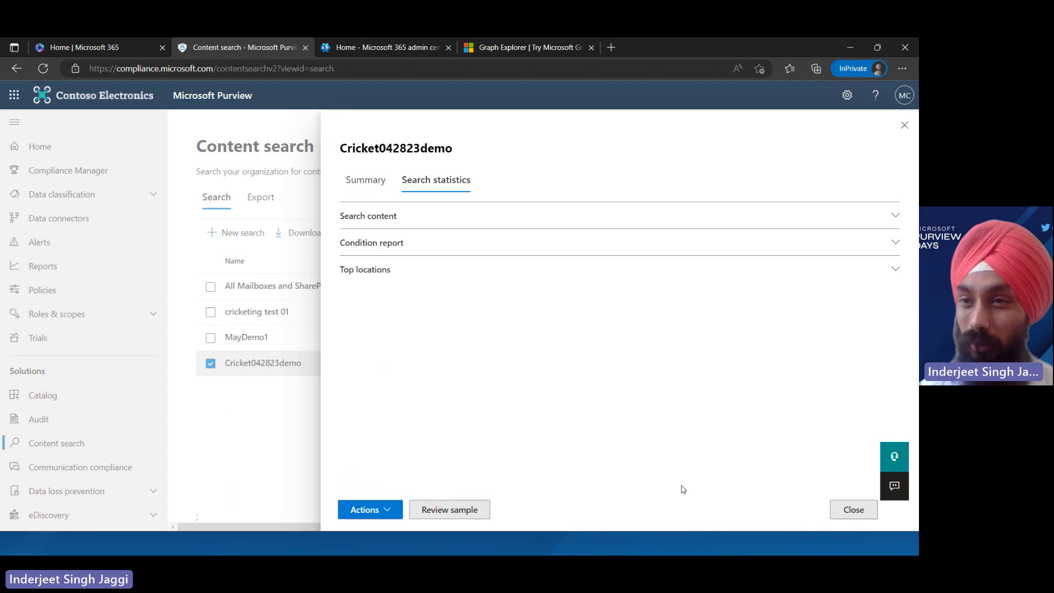
click(861, 518)
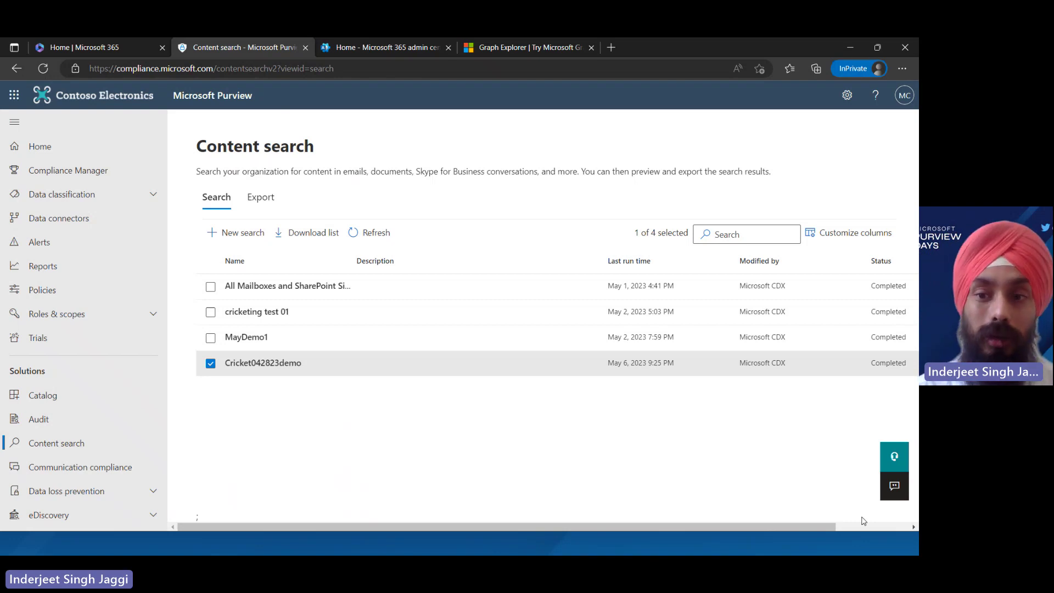
click(448, 366)
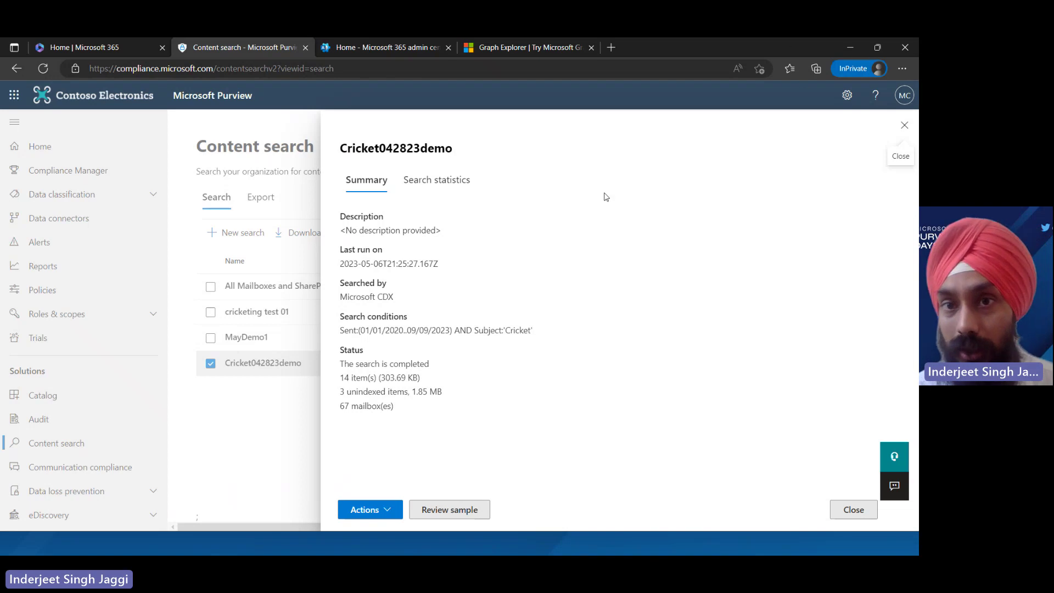
click(856, 509)
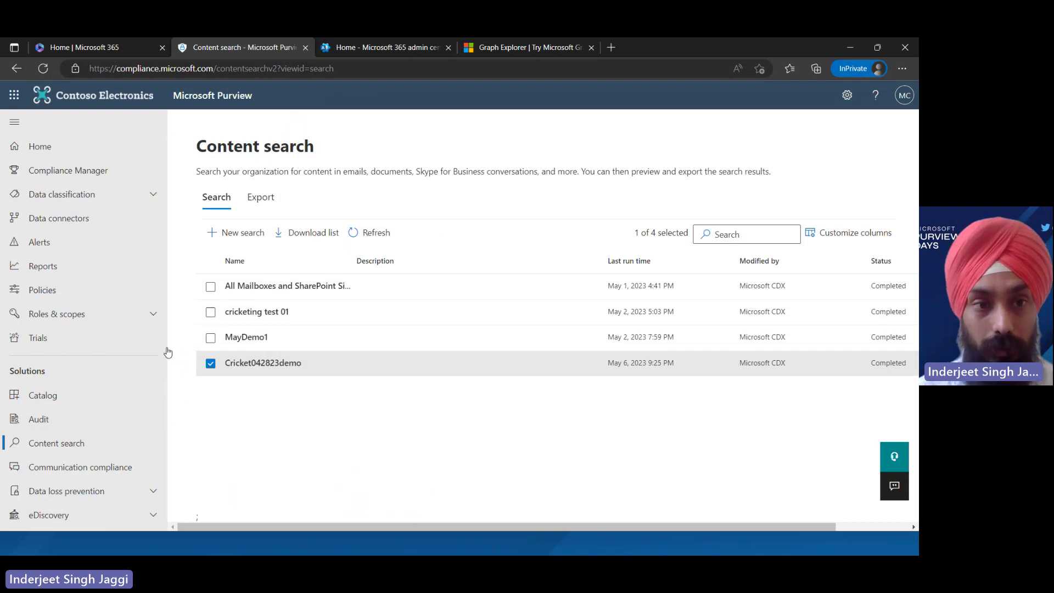
Go to the eDiscovery (Standard) case list and show the options menu for Demosearch4May
scroll(171, 385, down, 1)
scroll(176, 402, down, 3)
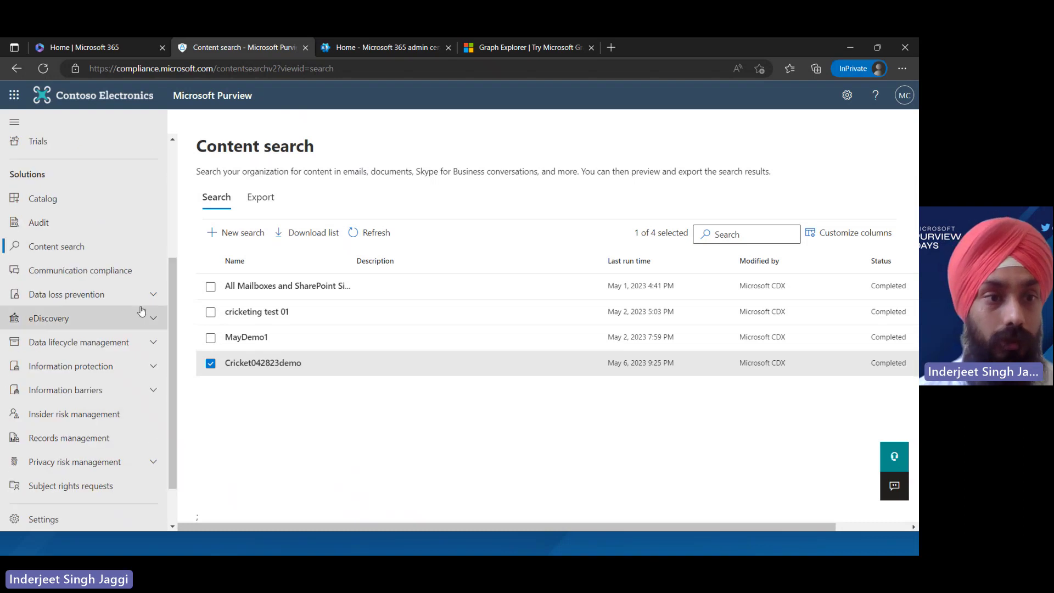
click(146, 324)
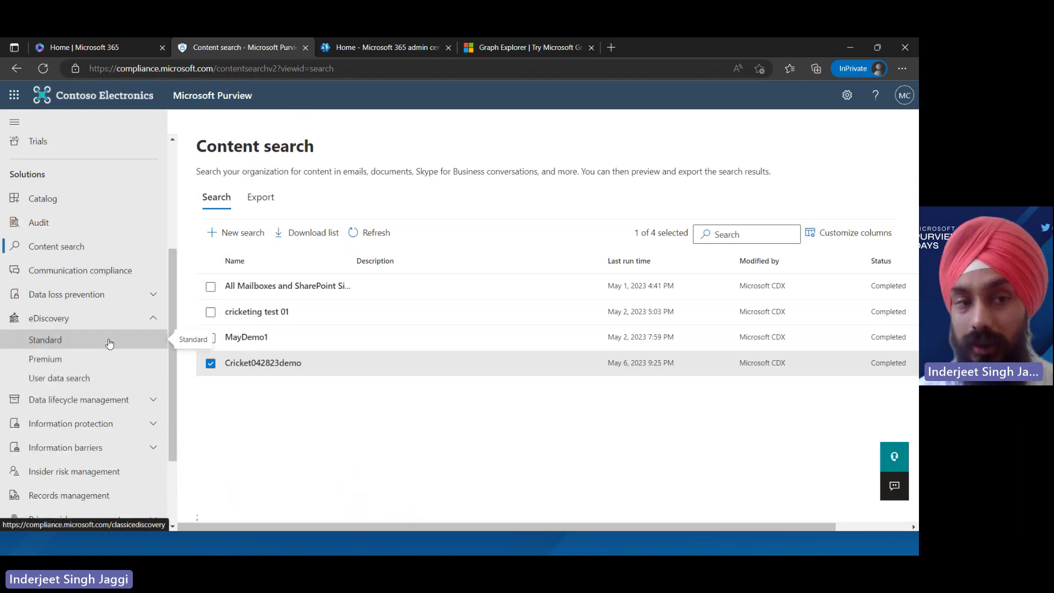
click(107, 341)
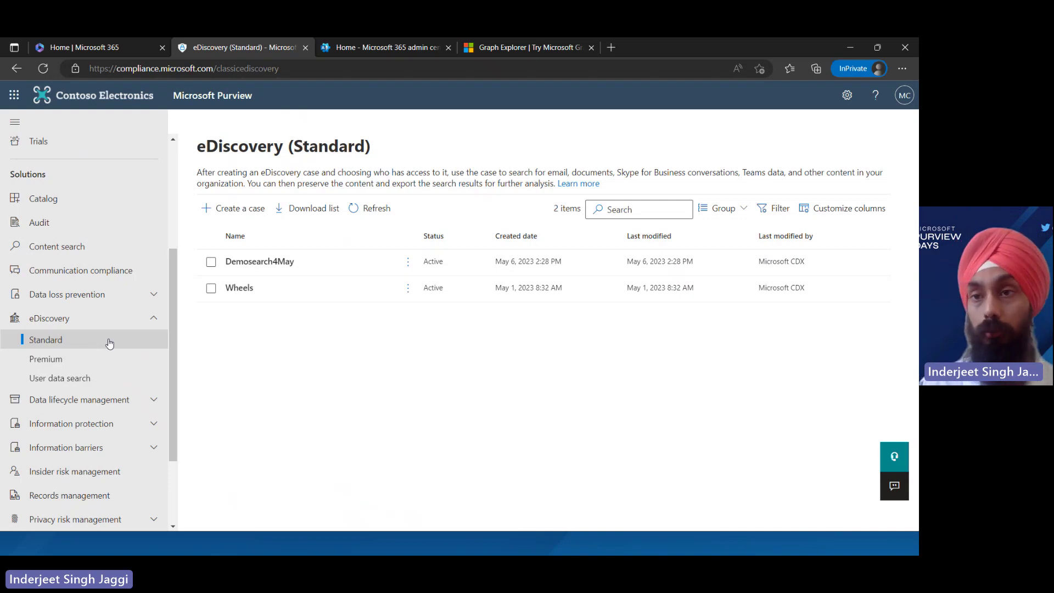
click(409, 264)
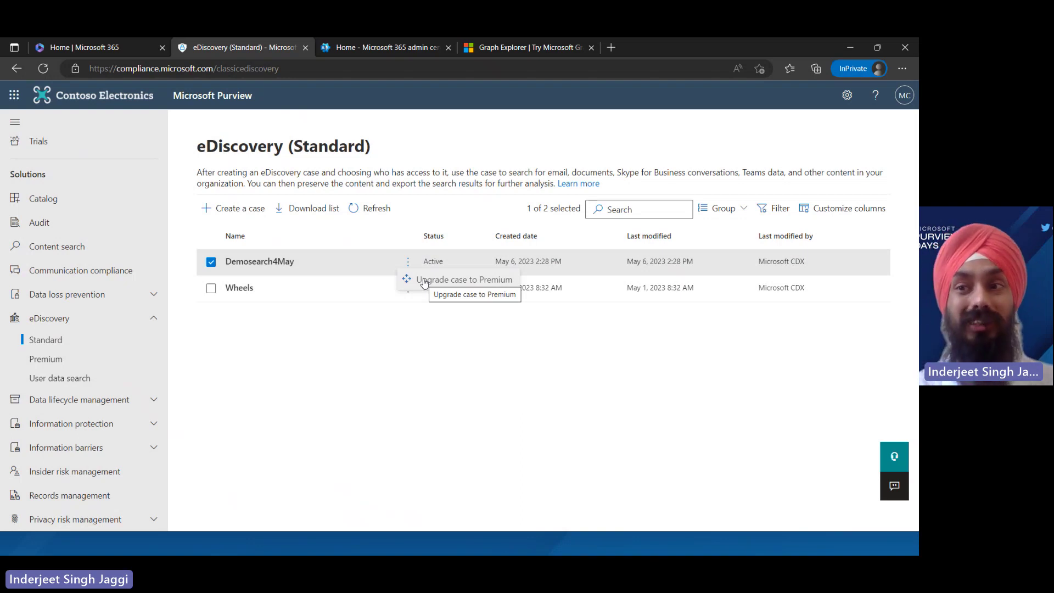
click(324, 287)
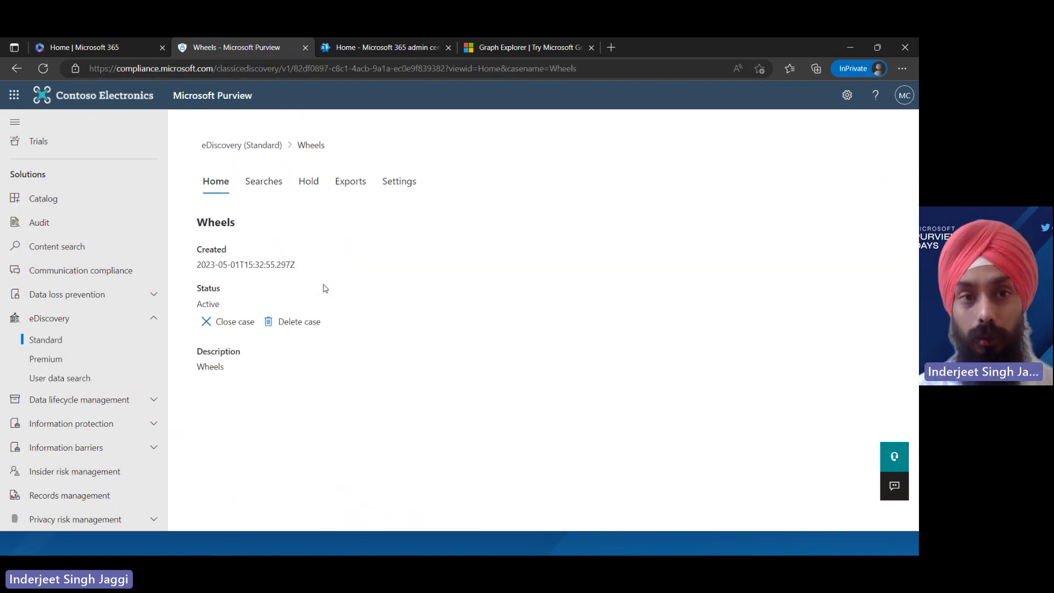
click(263, 180)
click(286, 279)
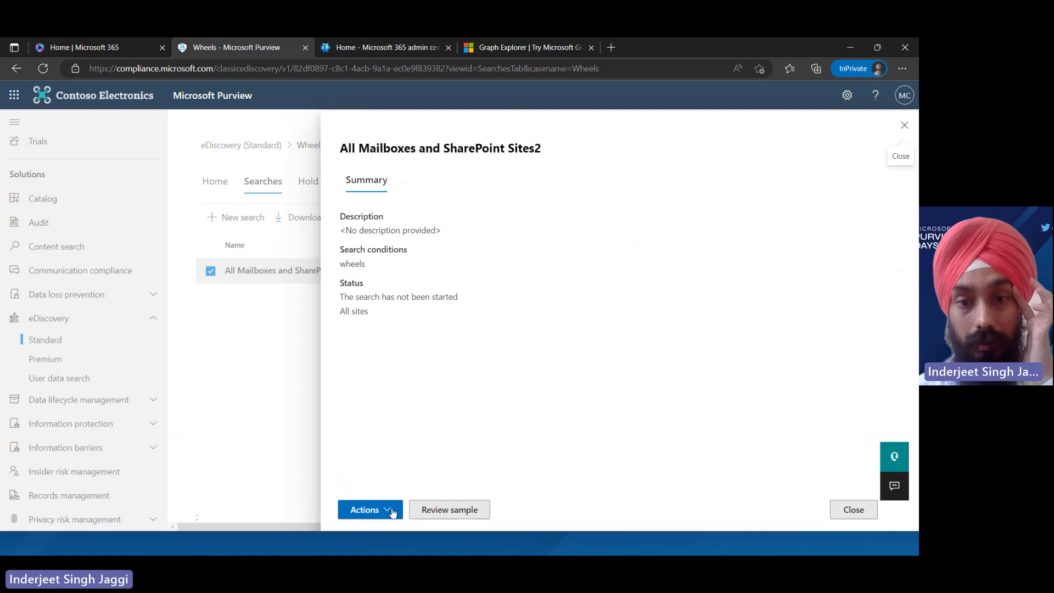
click(445, 511)
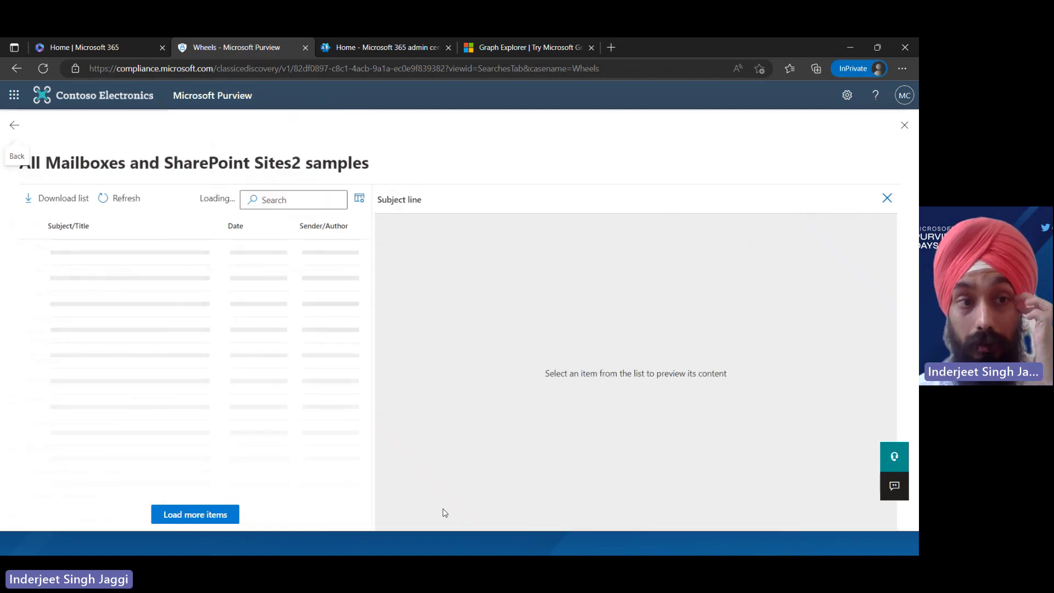
click(12, 128)
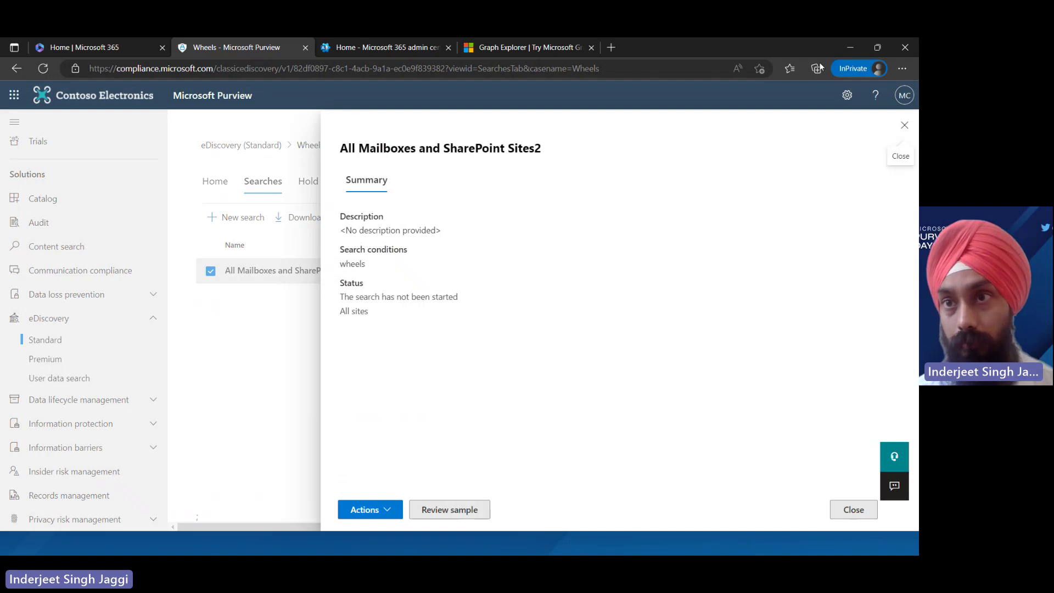
click(906, 128)
click(308, 182)
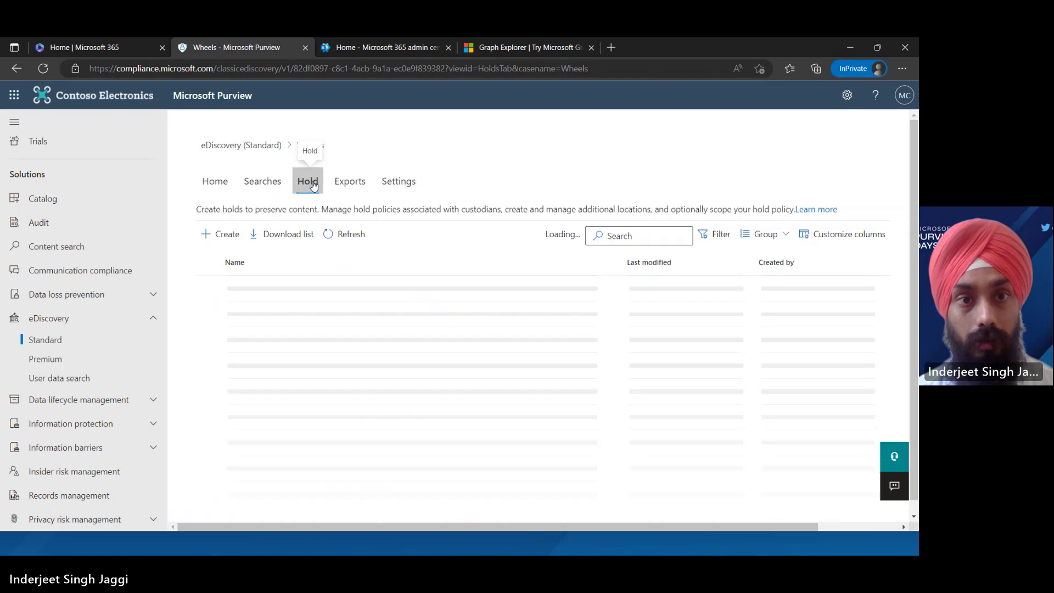
click(267, 186)
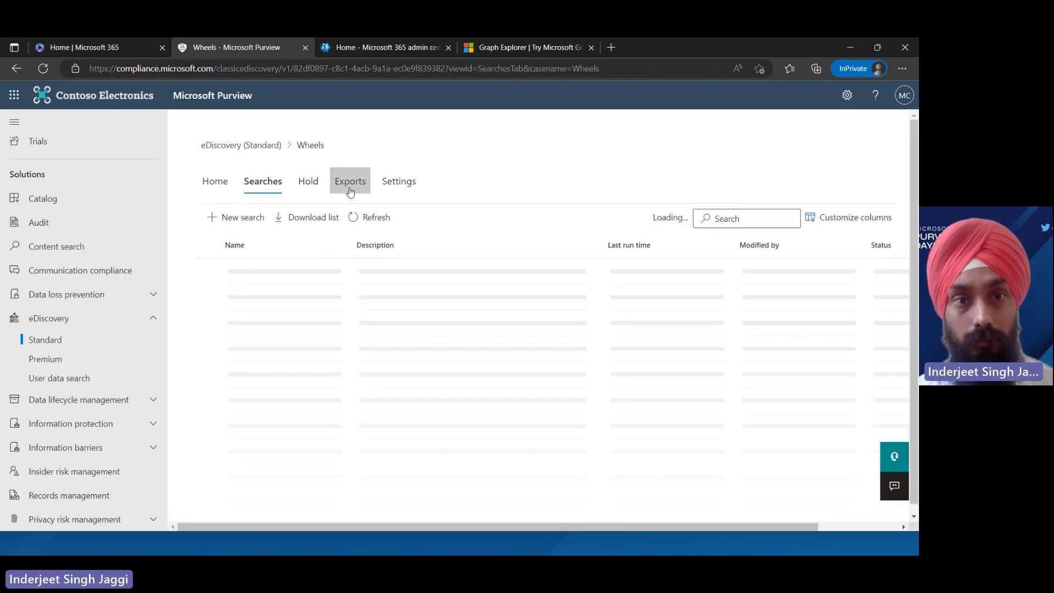
click(214, 191)
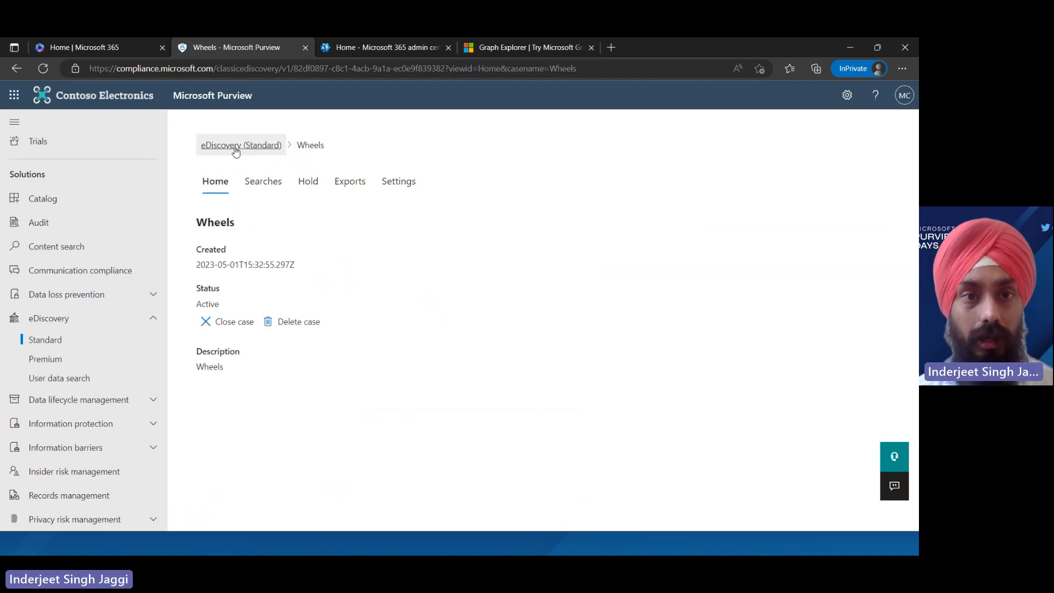
click(236, 151)
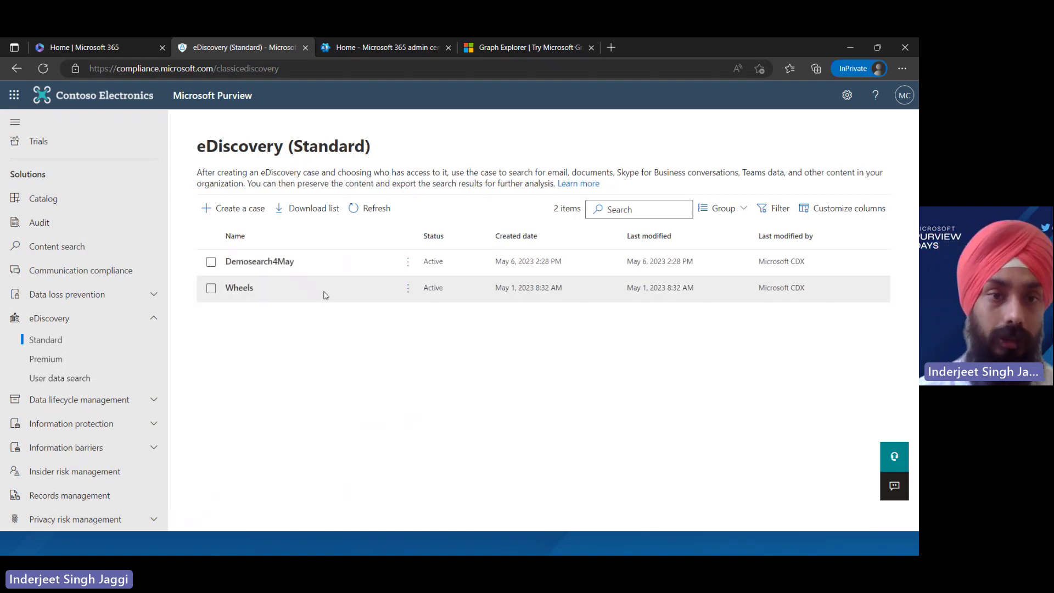
click(60, 359)
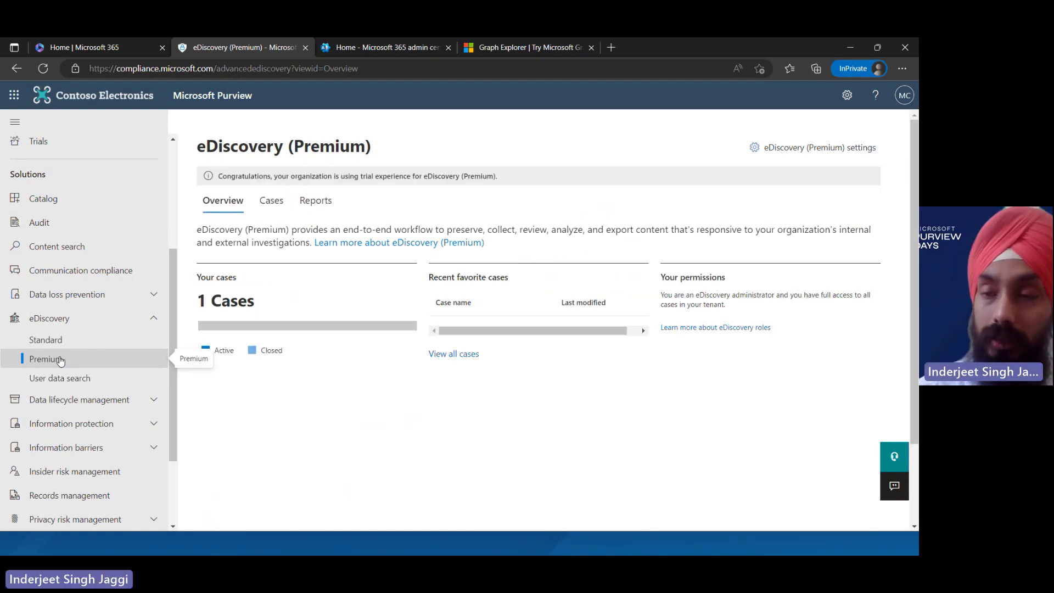
click(272, 211)
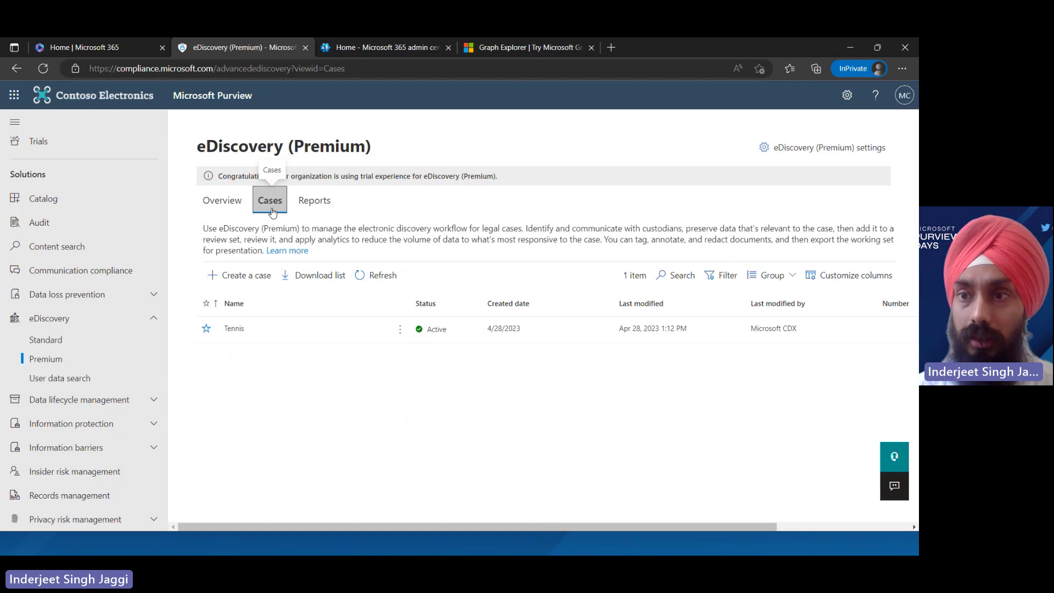
click(249, 276)
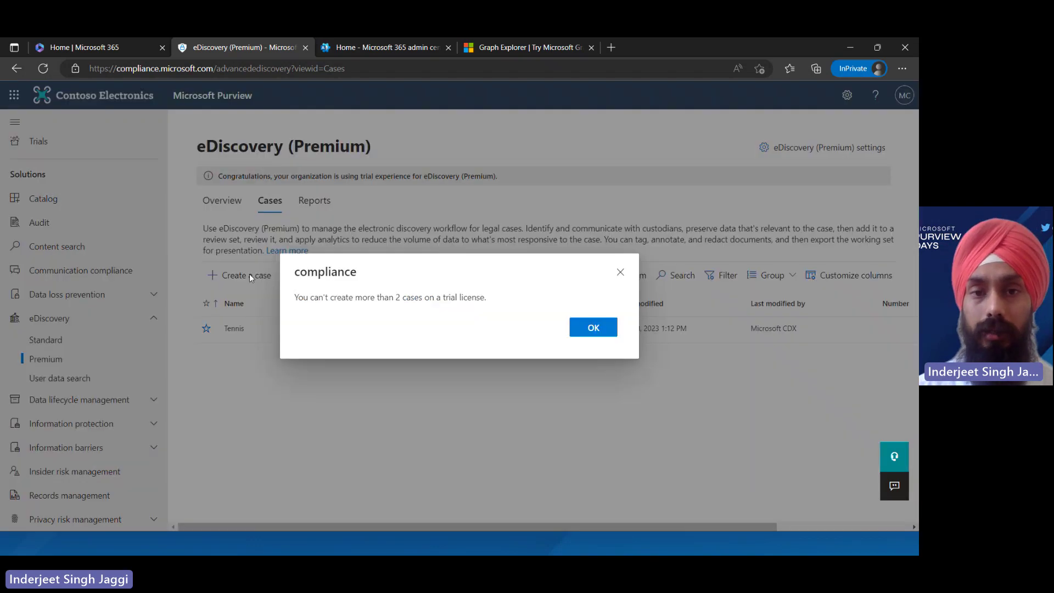
click(597, 330)
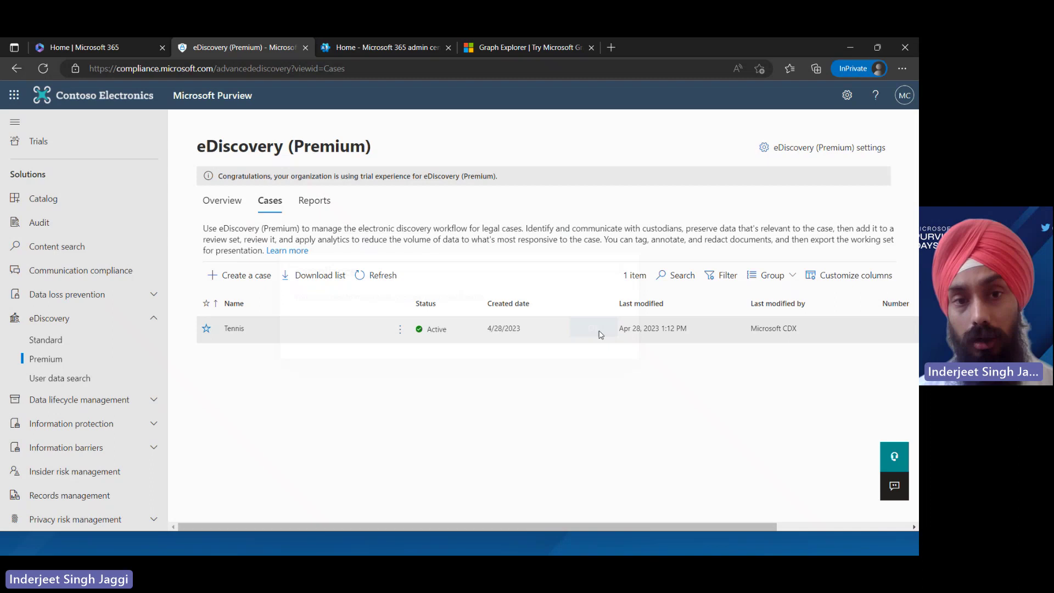
click(379, 281)
click(378, 281)
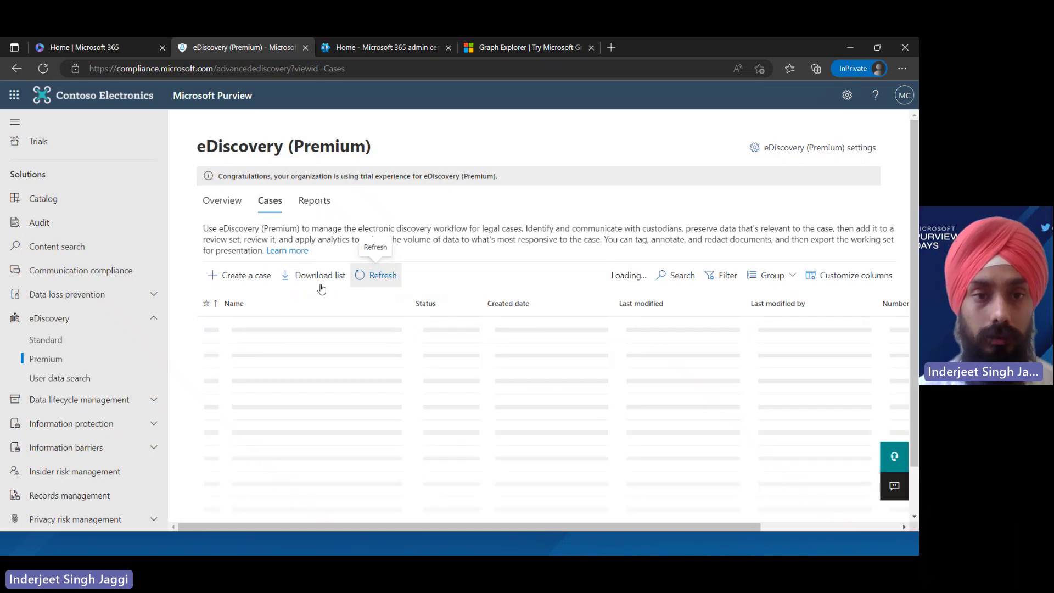
click(224, 280)
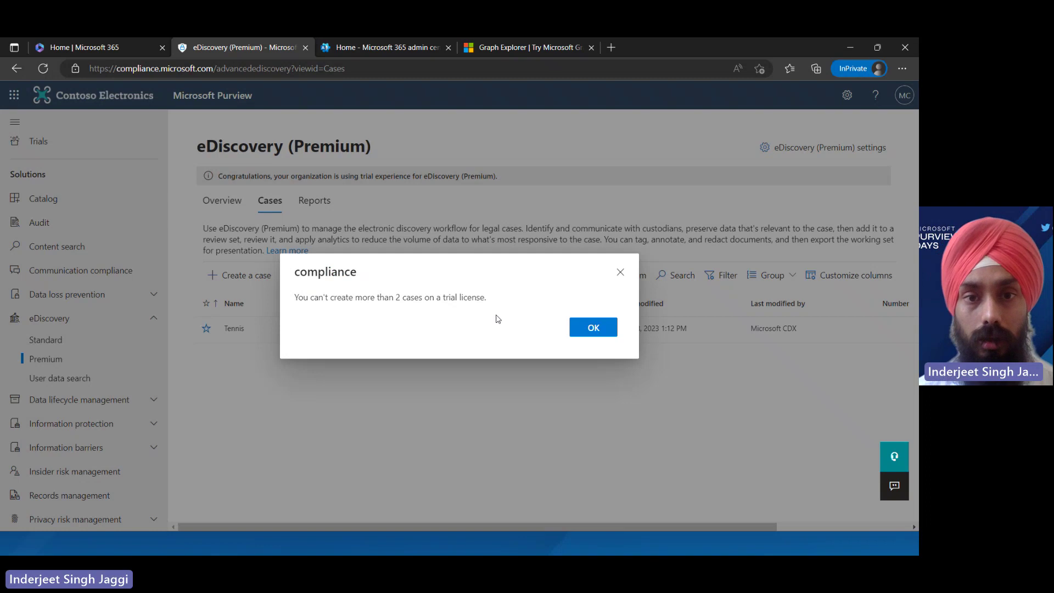
click(593, 333)
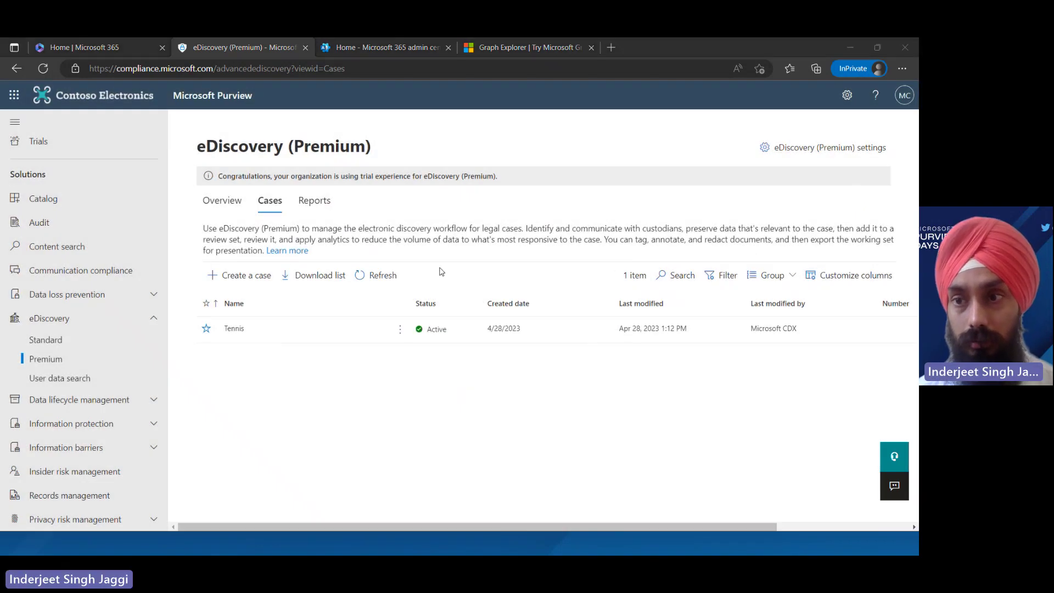
click(369, 280)
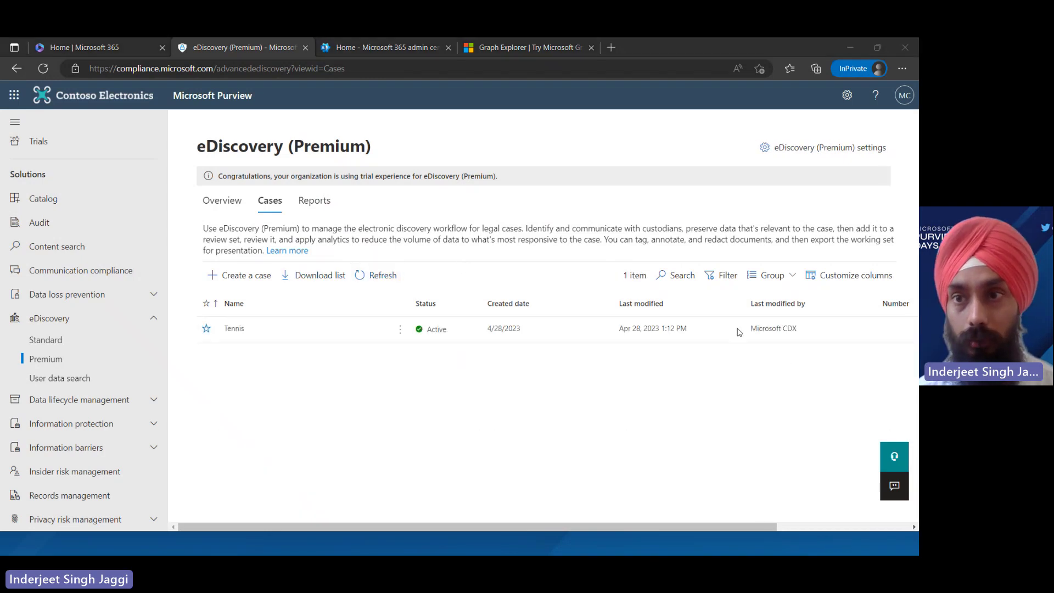
Browse the eDiscovery (Premium) settings for Collections, Communication Library, Issuing officer and Historical versions
click(843, 152)
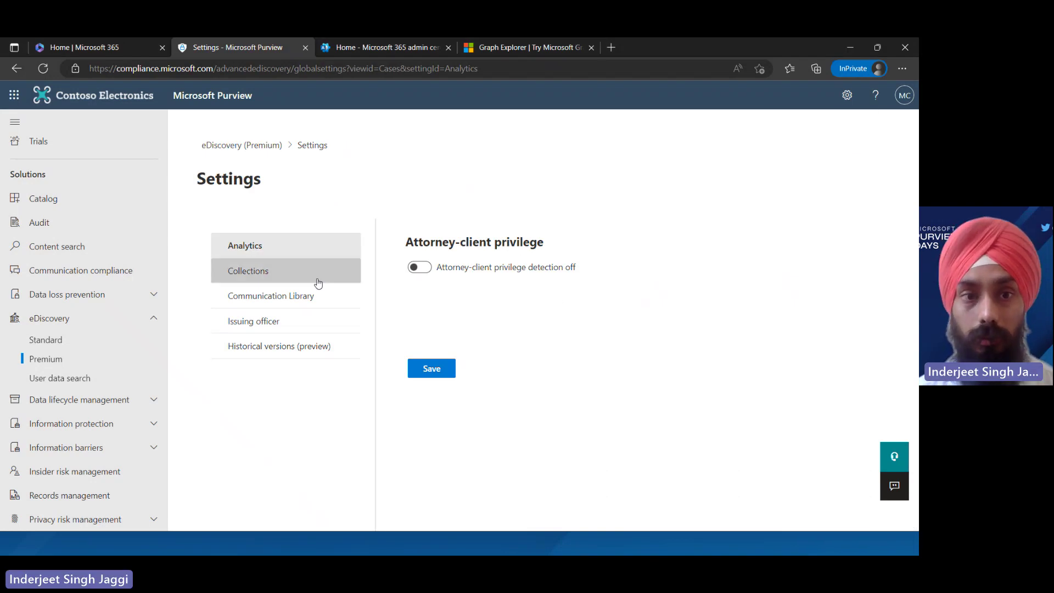
click(278, 277)
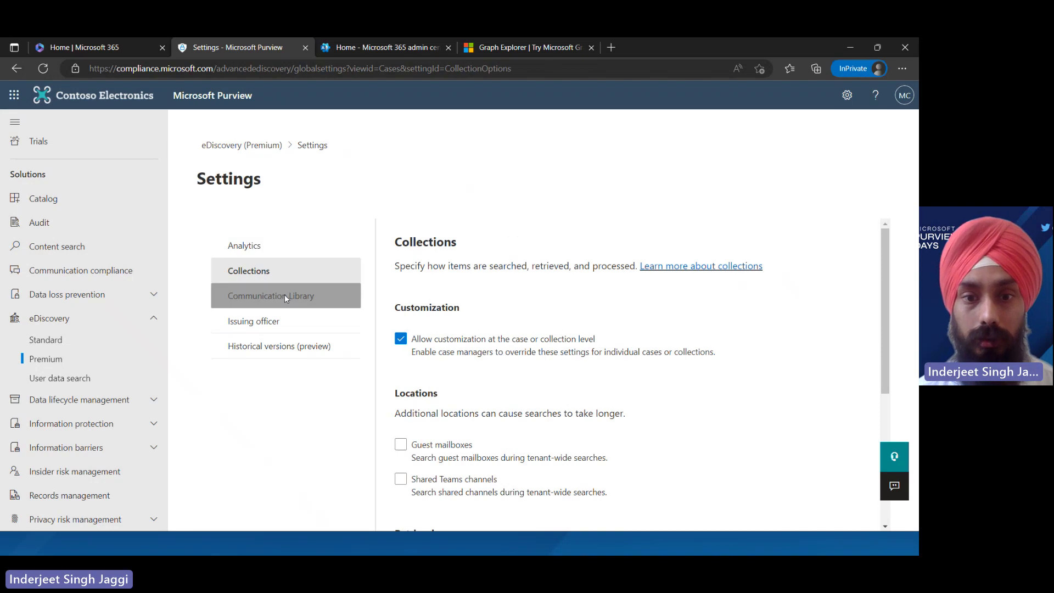
click(284, 296)
click(294, 324)
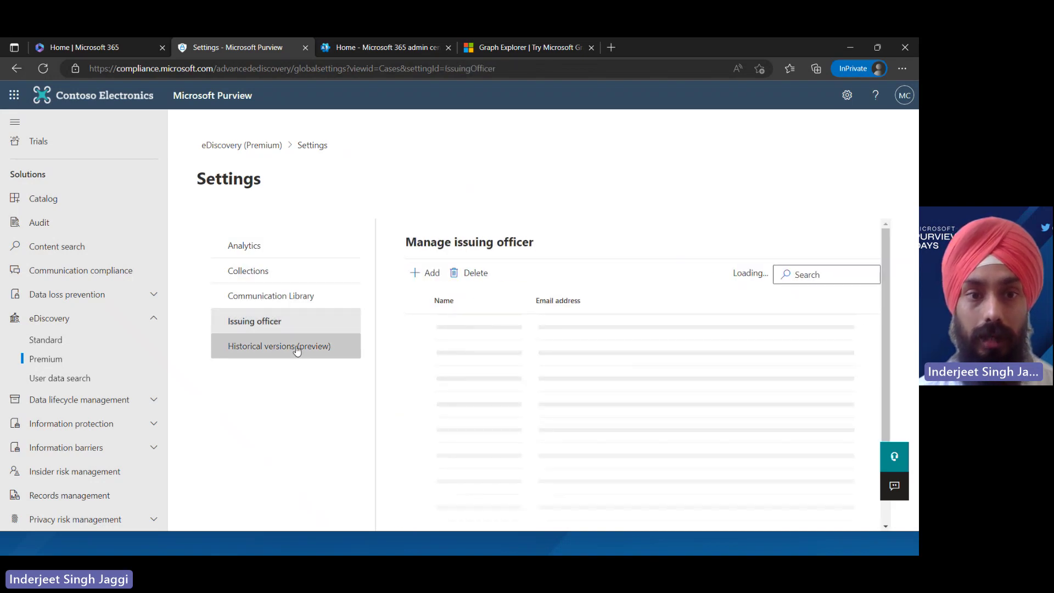
click(275, 346)
Turn on attorney-client privilege detection under Analytics and return to the eDiscovery (Premium) Overview
click(254, 245)
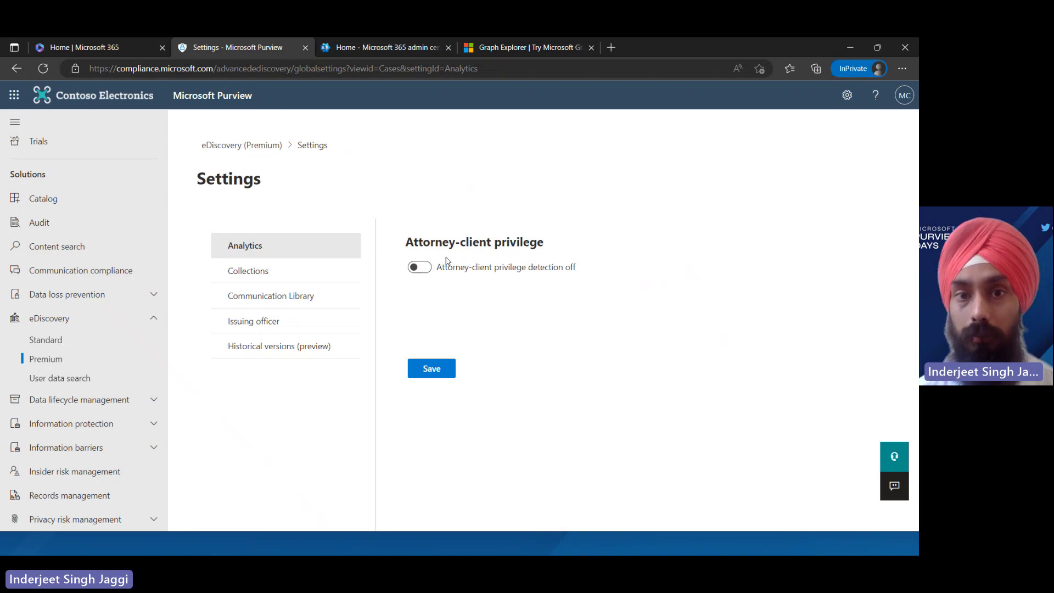
click(419, 268)
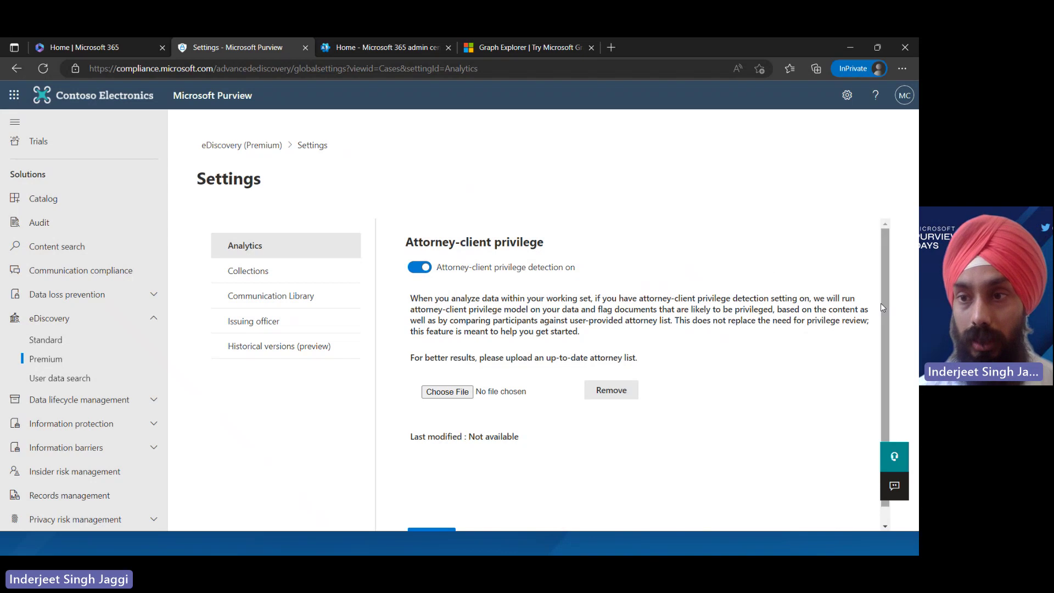
scroll(881, 303, down, 1)
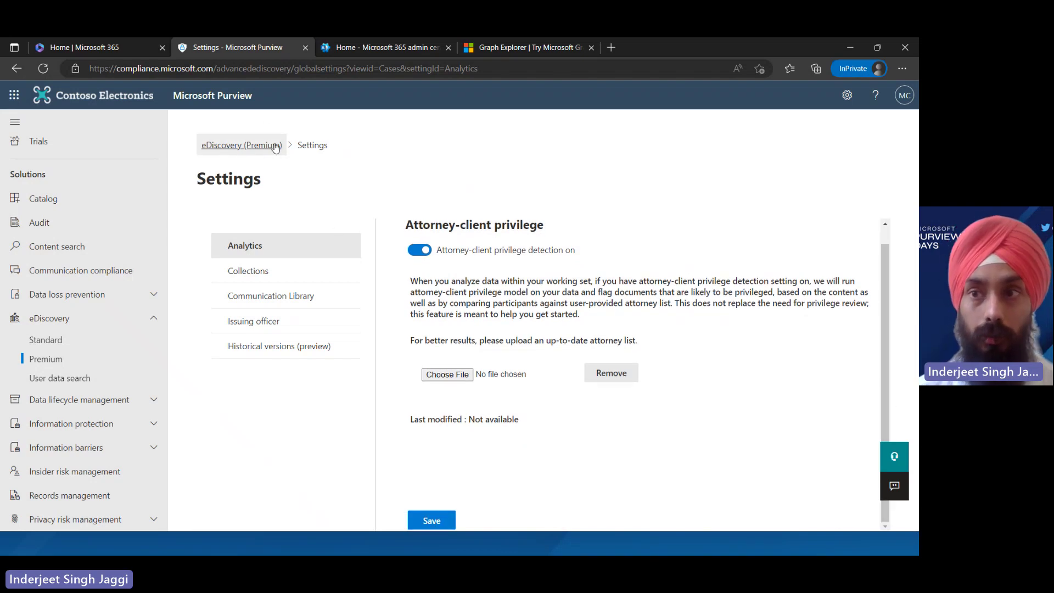
click(254, 146)
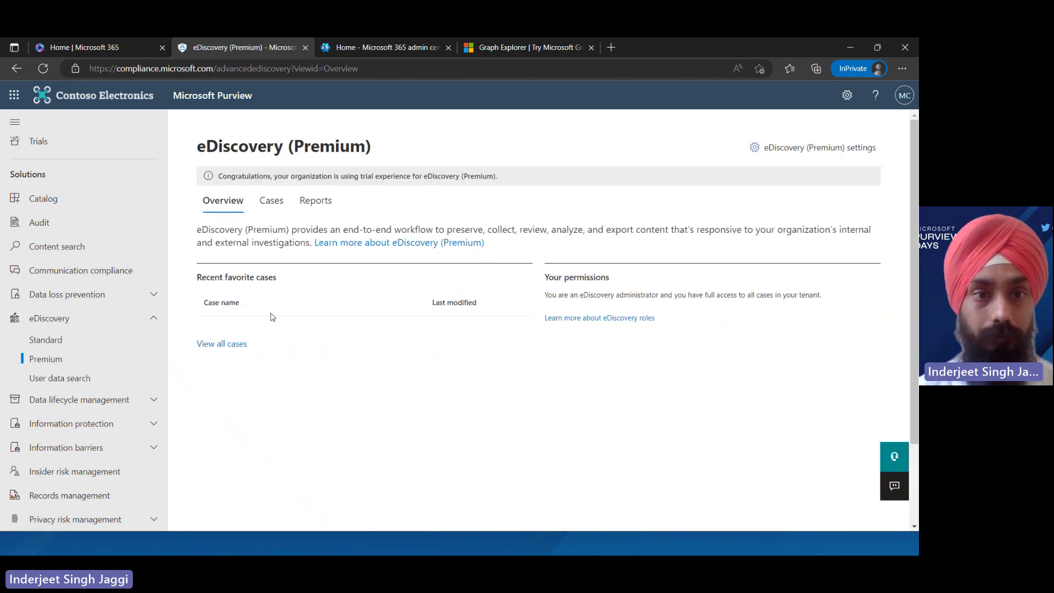
Start a new eDiscovery (Premium) case and name it Cricket
click(272, 202)
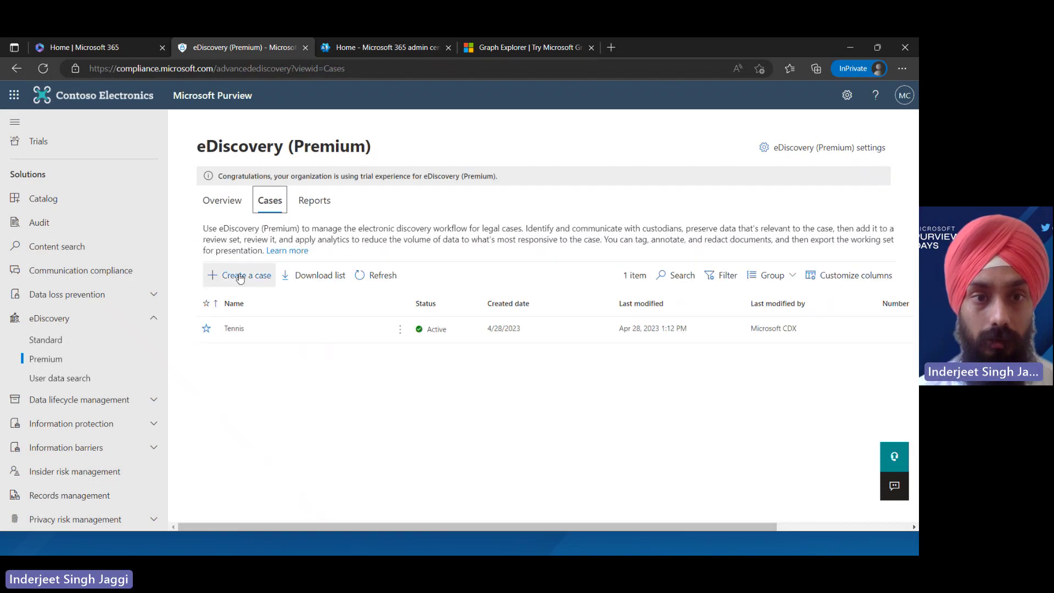
click(240, 278)
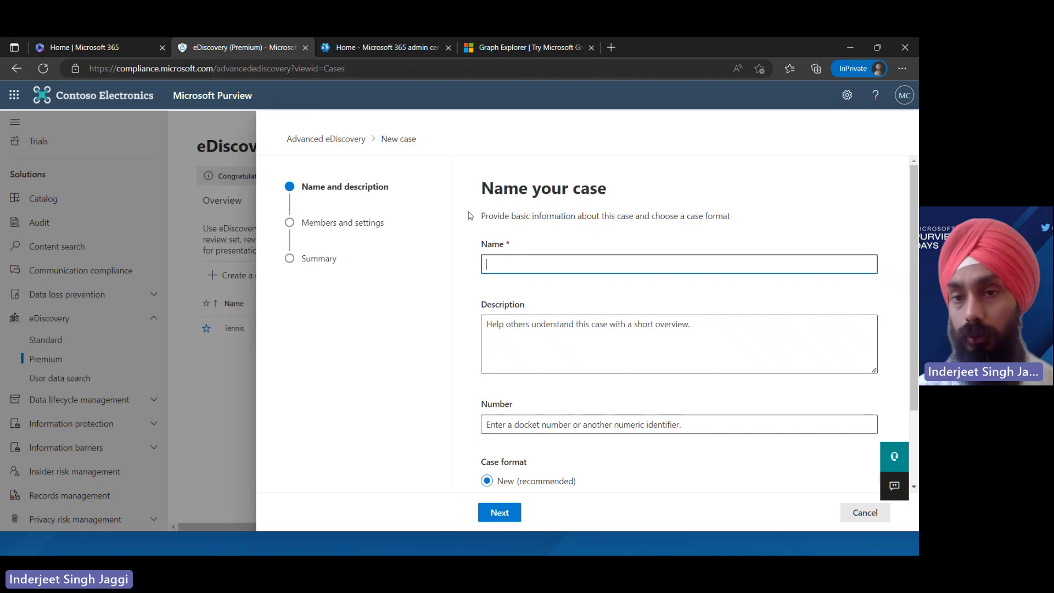
click(561, 266)
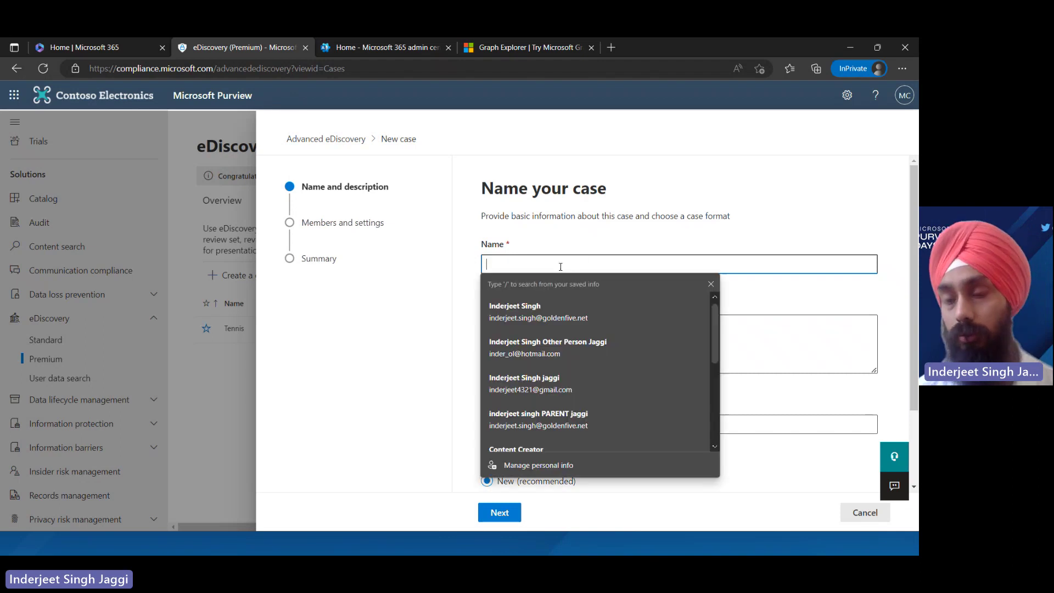
text(cRIC)
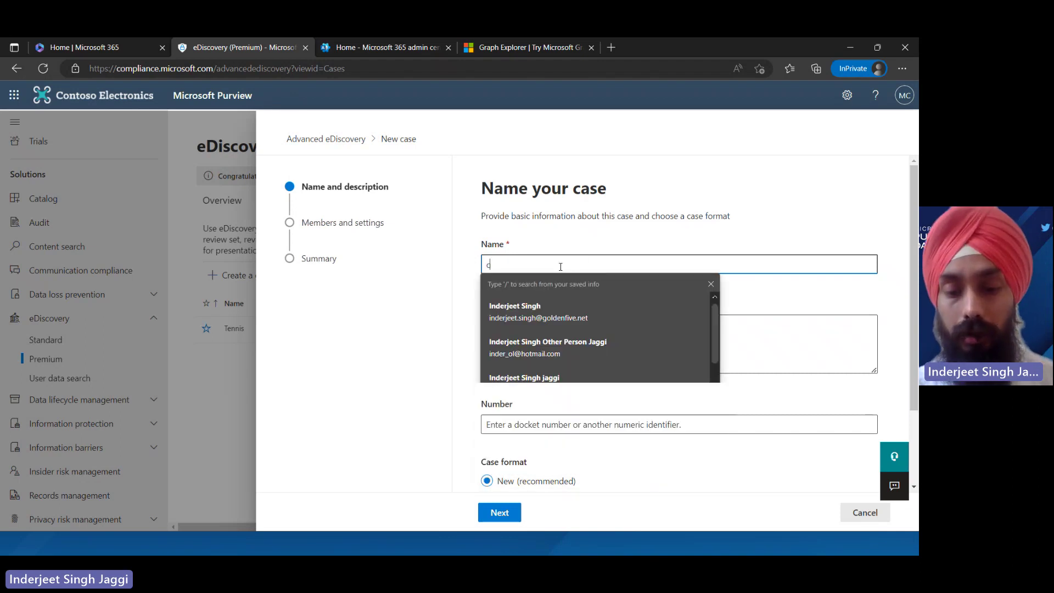
key(BackSpace)
key(BackSpace)
key(BackSpace)
key(BackSpace)
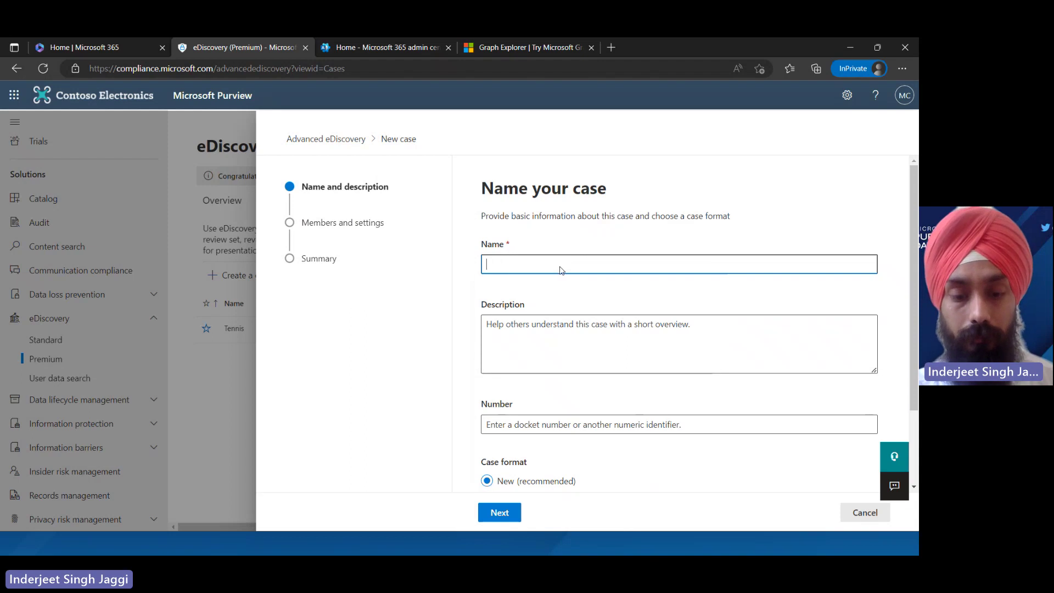
text(Cricket)
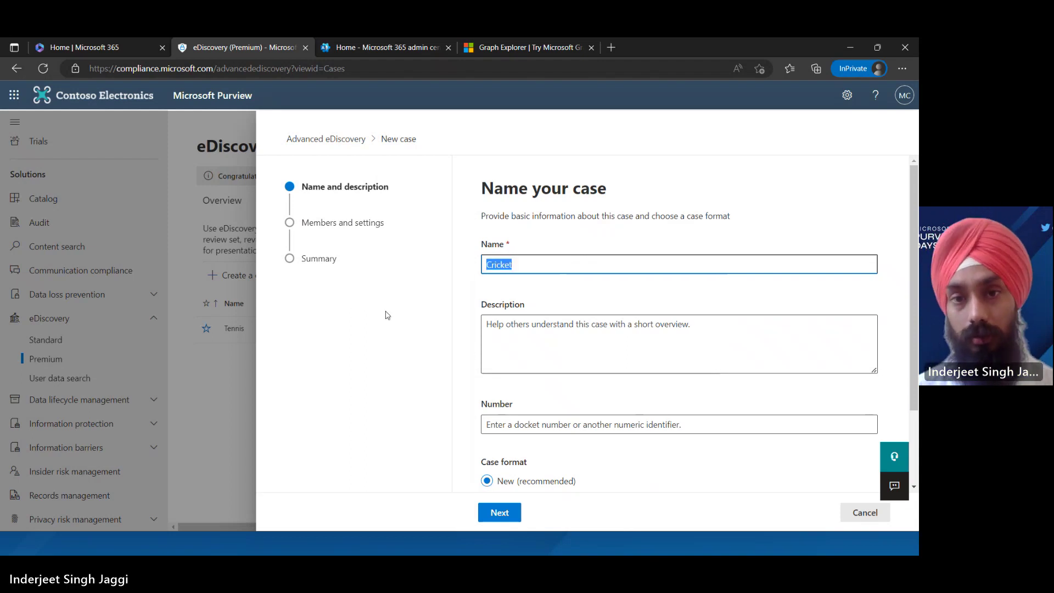
Describe the case as 'Cricket demo for MS purview days' and continue to Members and settings
click(572, 346)
text(Cricket)
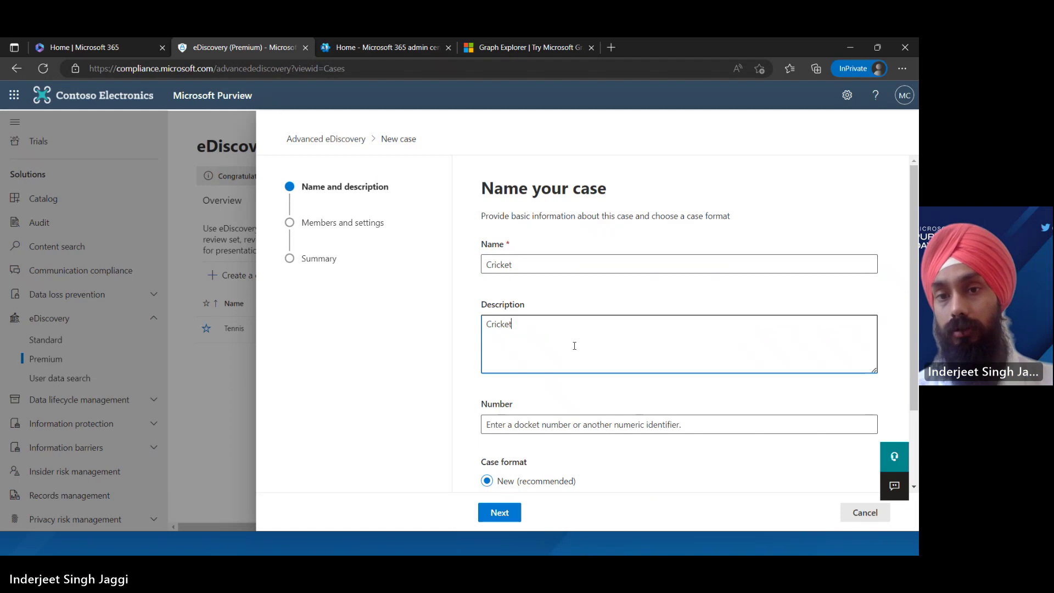
text(demo)
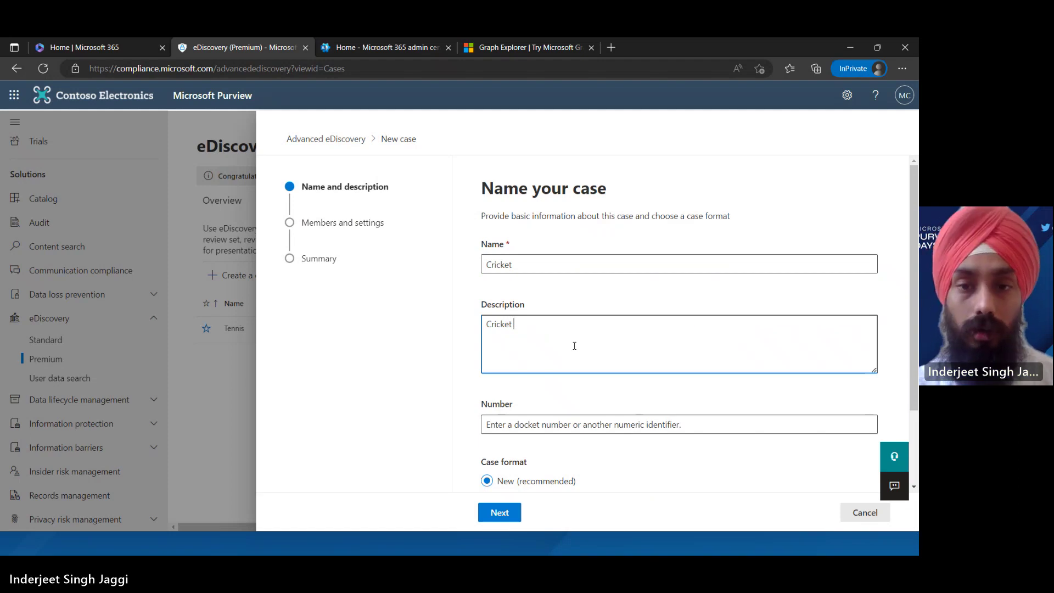
text( for )
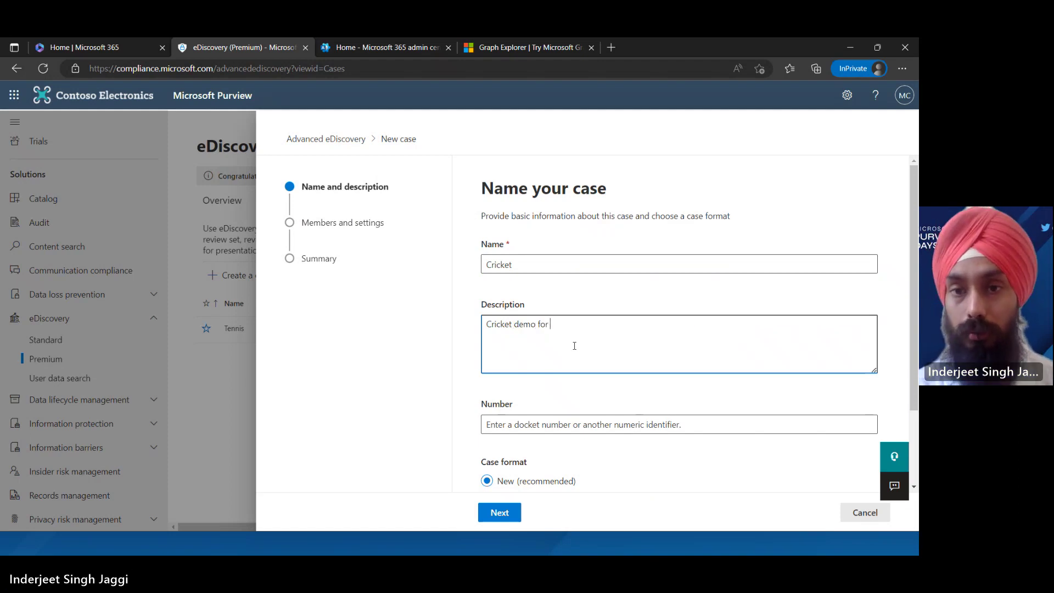
text(MS pur)
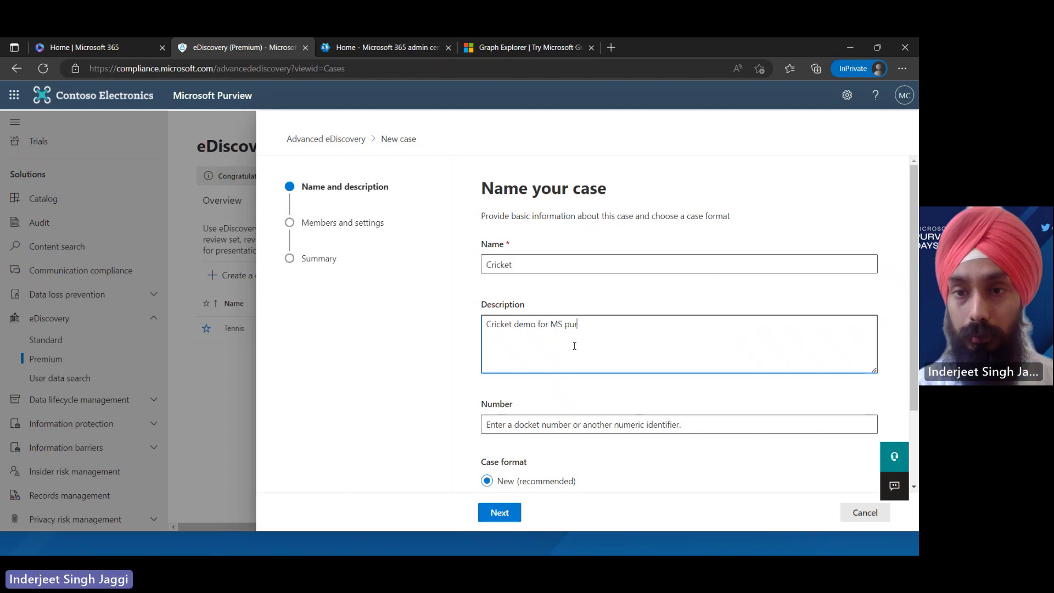
text(view days)
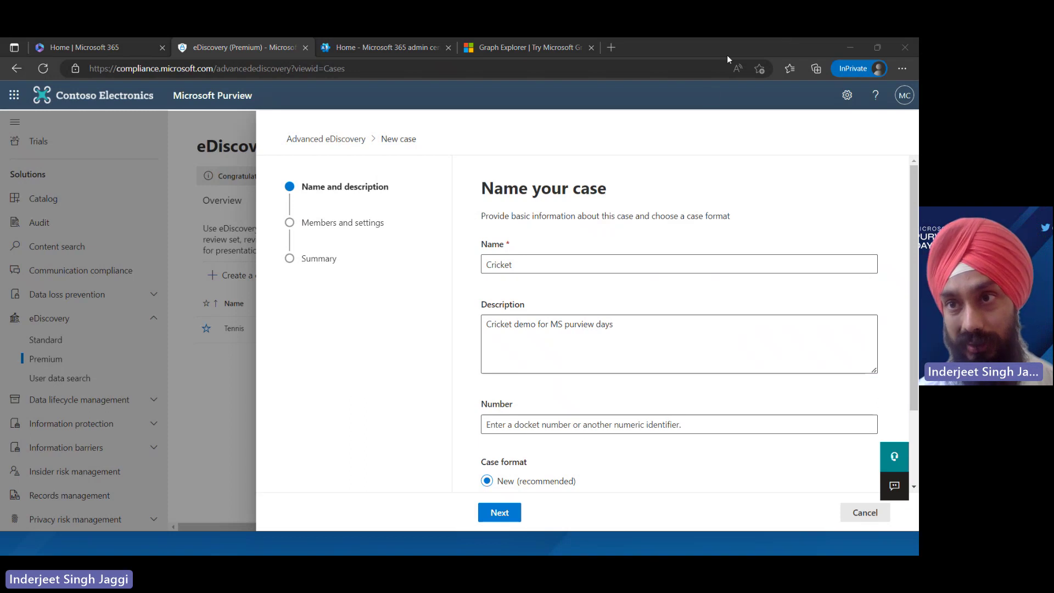
drag(915, 368, 916, 441)
click(554, 326)
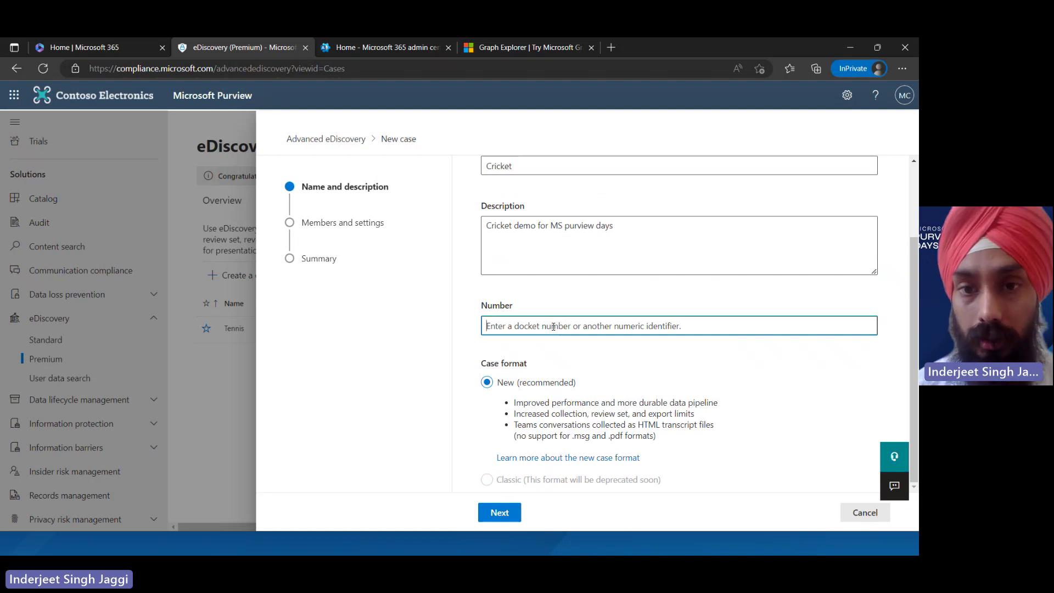
click(500, 514)
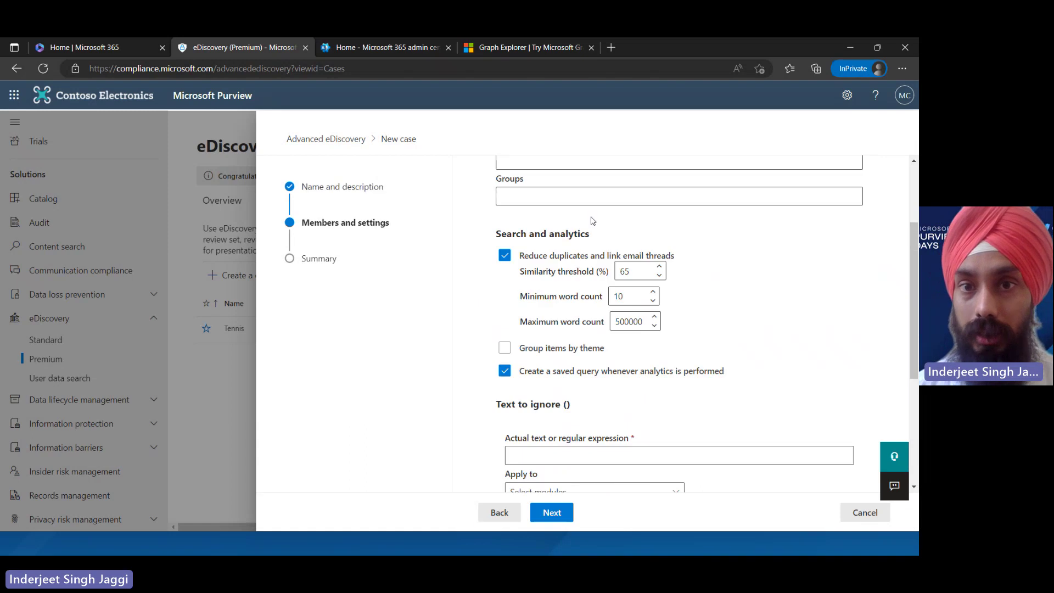
drag(913, 261, 913, 203)
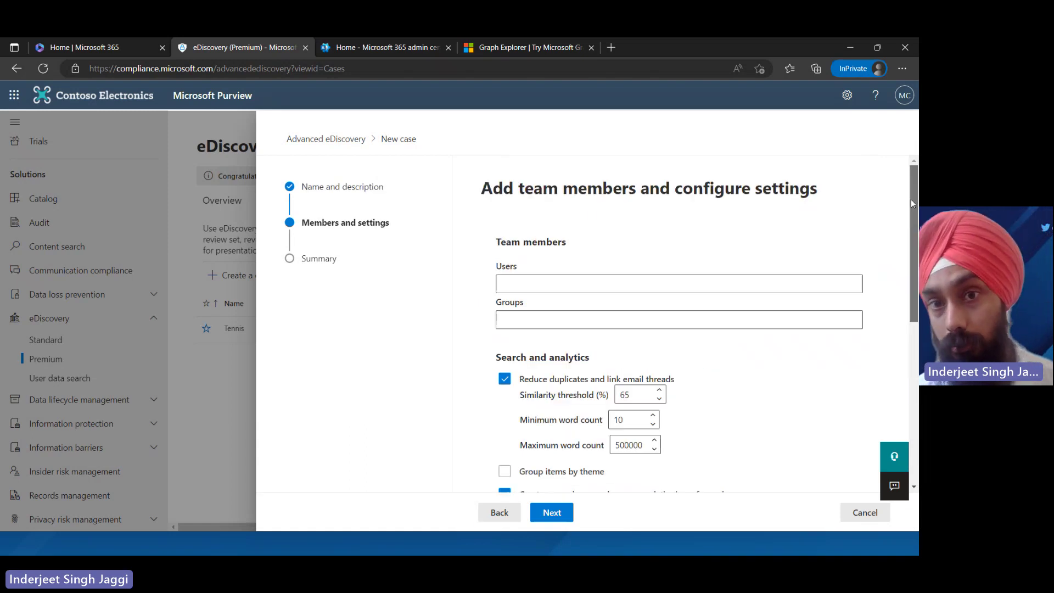
click(537, 282)
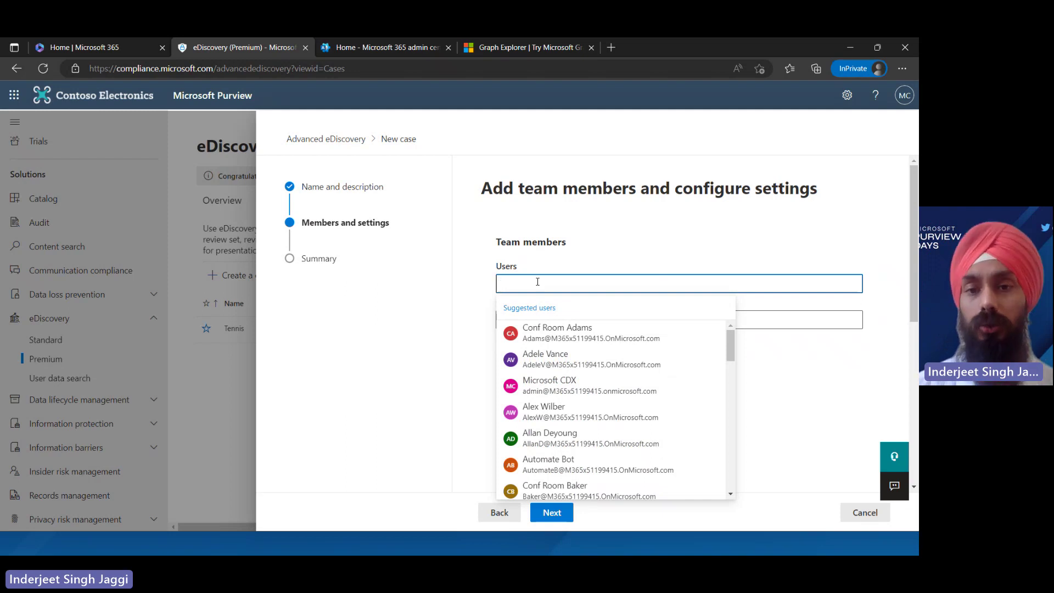
click(544, 357)
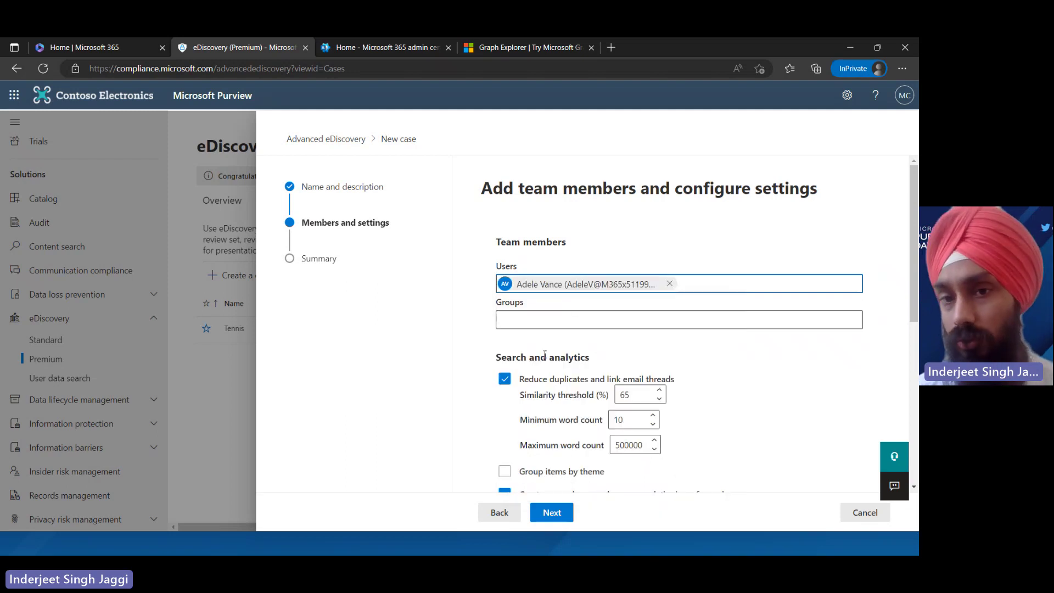
click(530, 320)
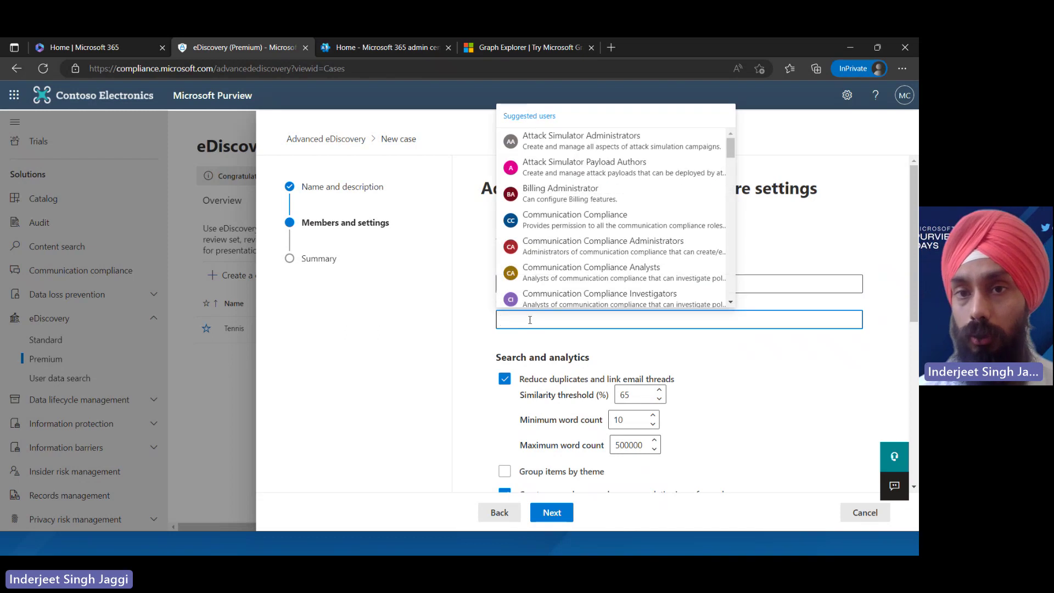
click(758, 404)
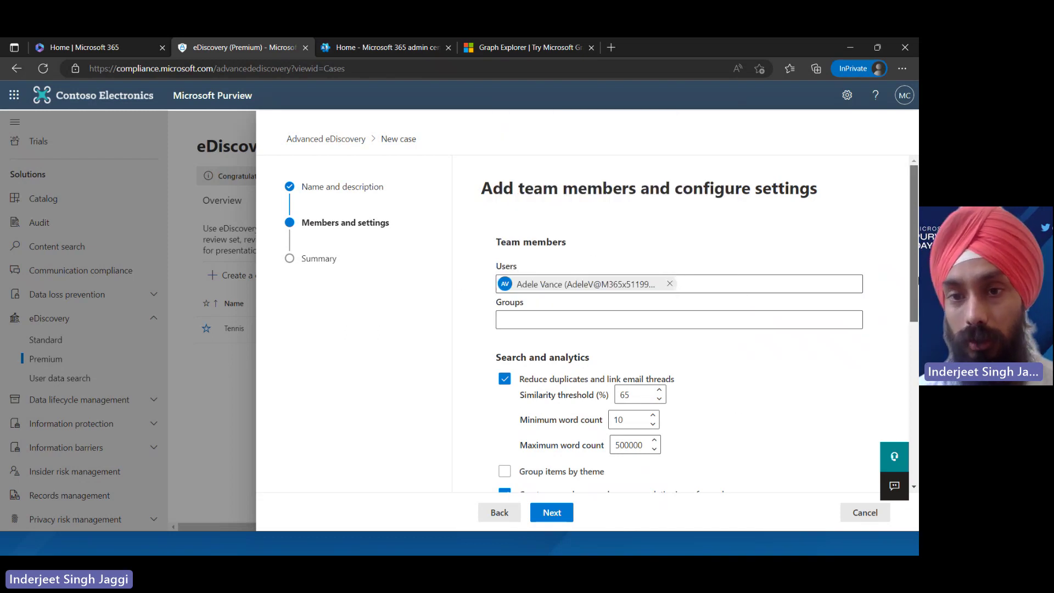
scroll(908, 358, down, 3)
scroll(908, 357, up, 2)
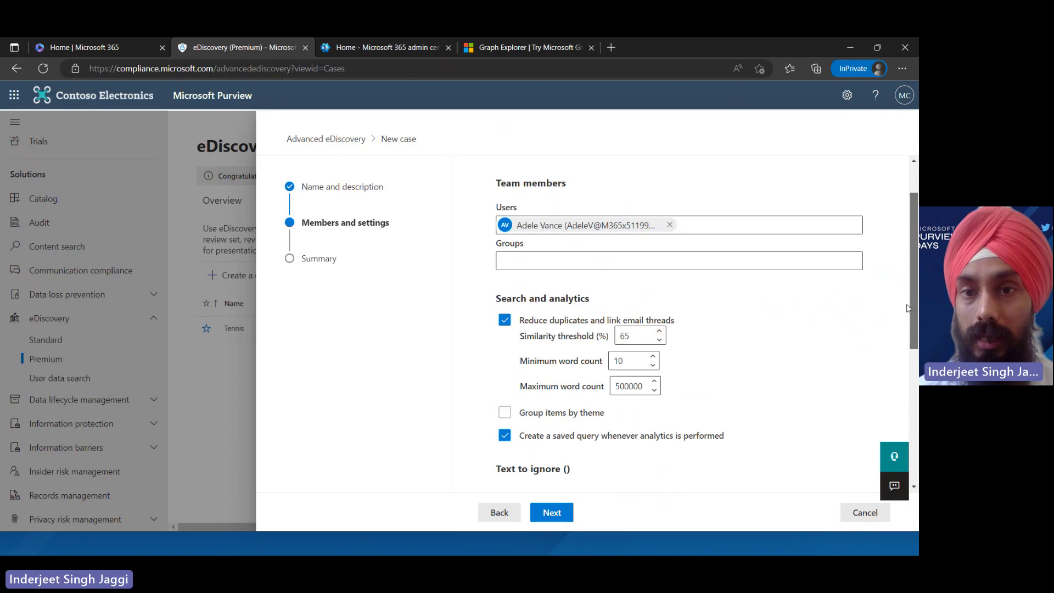
click(569, 324)
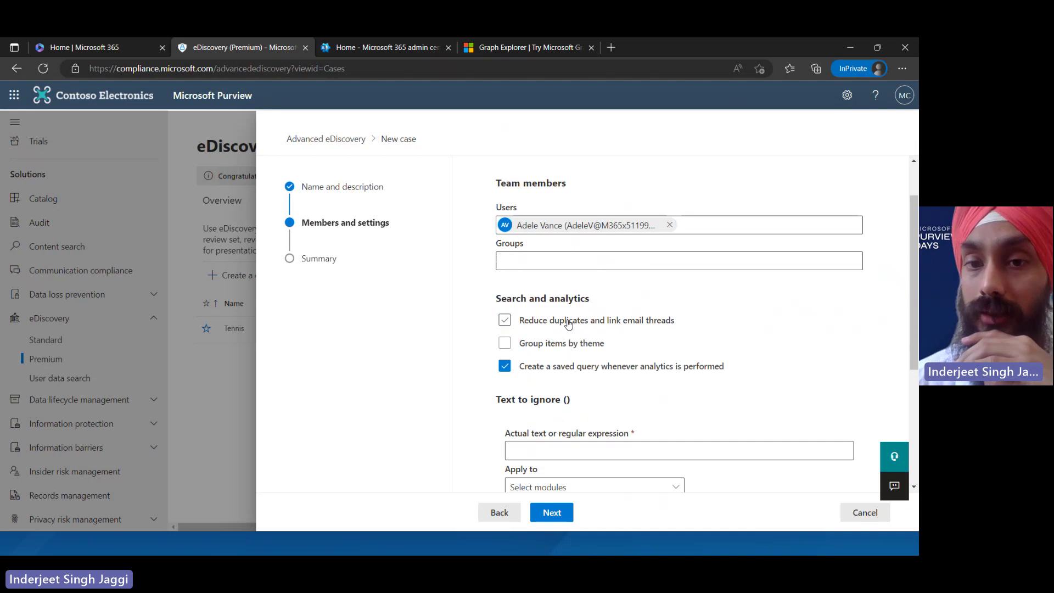
click(569, 324)
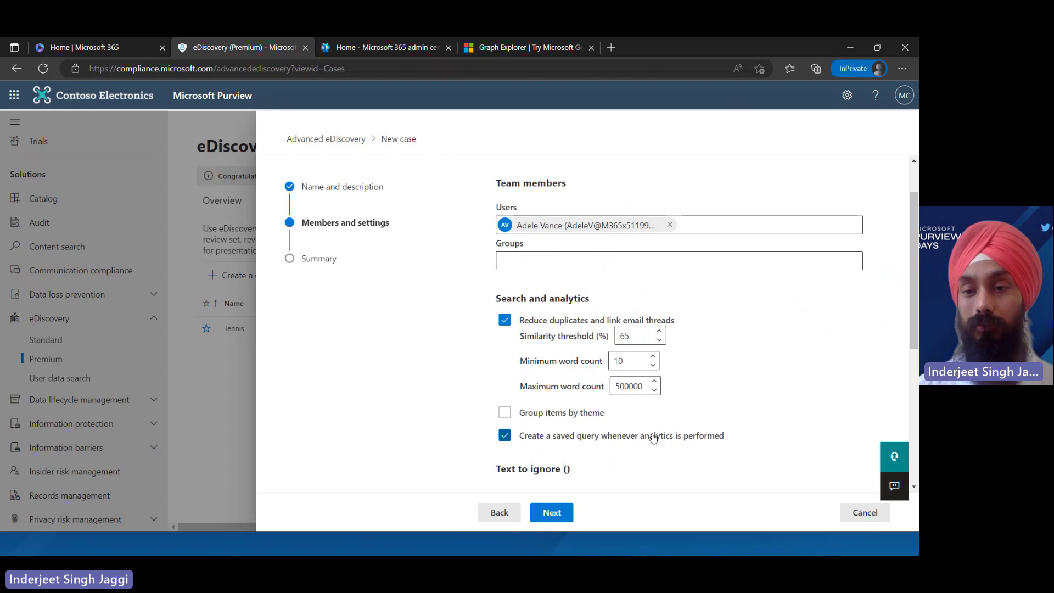
Enter 'Cricket' as text to ignore, turn off finding text in images, and reach the Summary step
drag(916, 312, 909, 402)
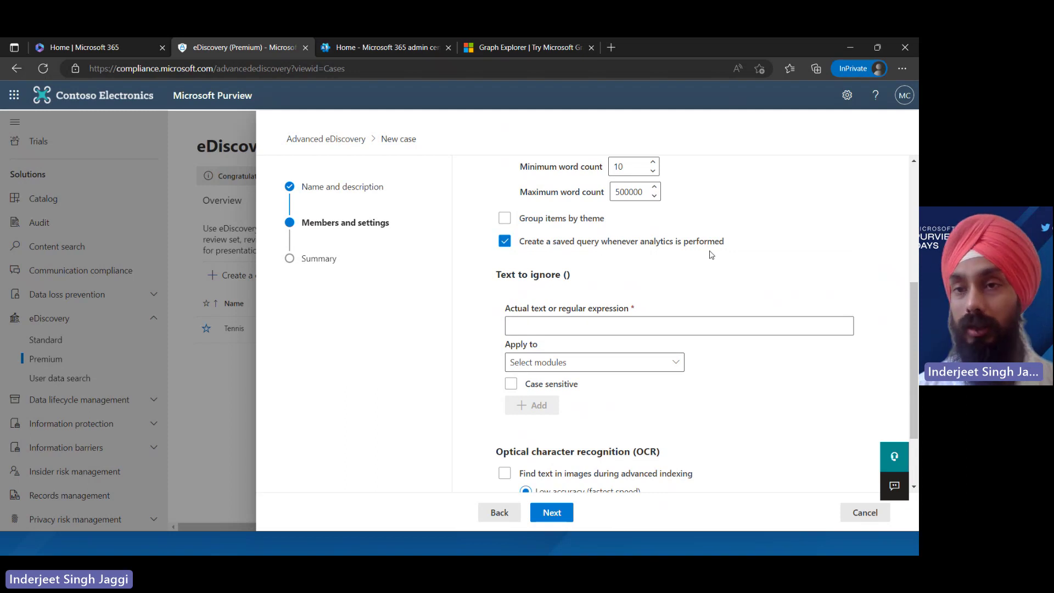
click(609, 324)
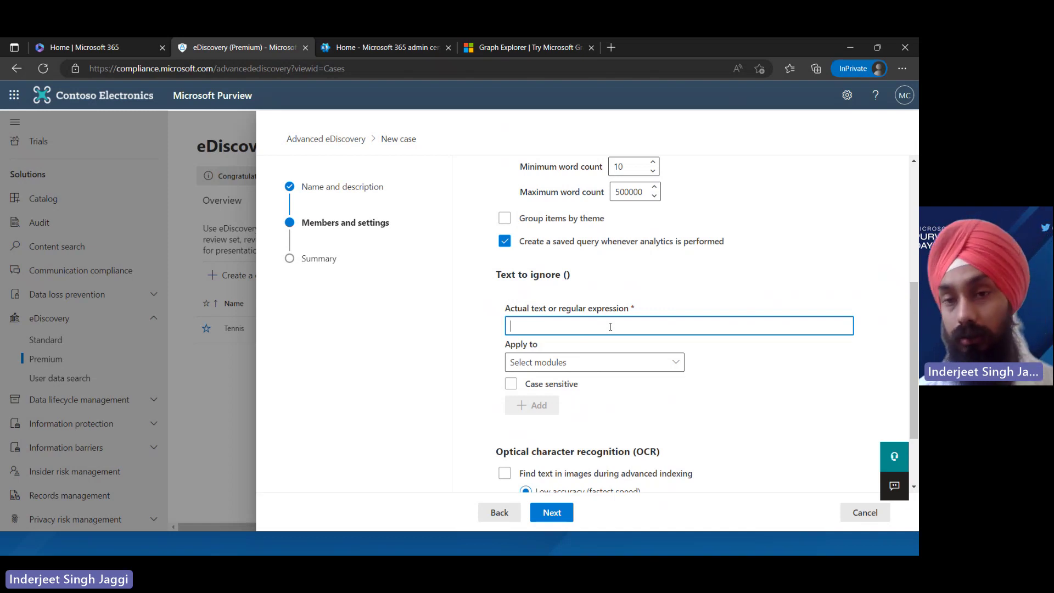
text(Cricket)
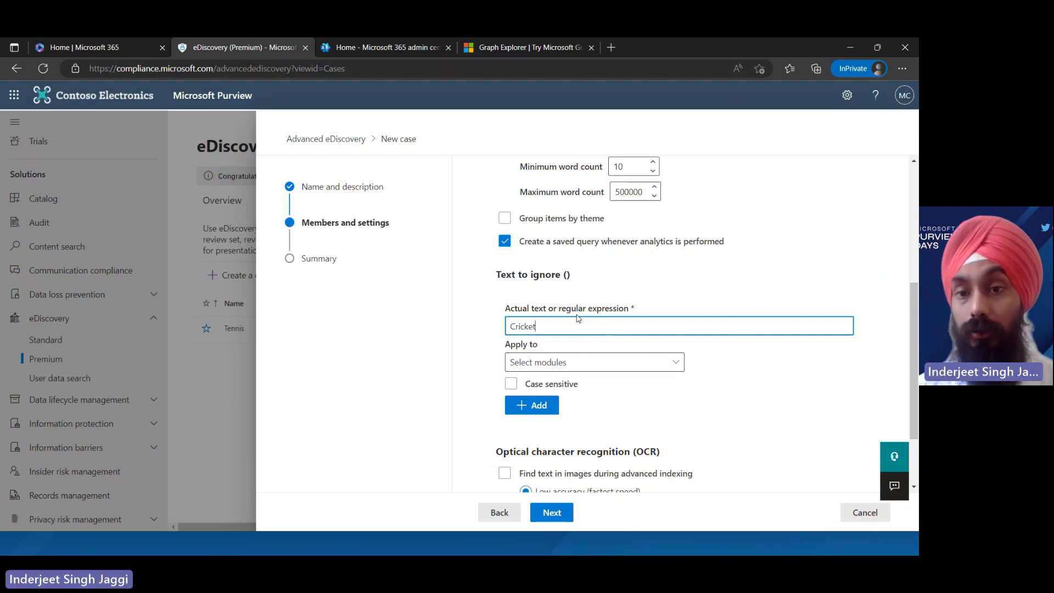
drag(911, 399, 910, 449)
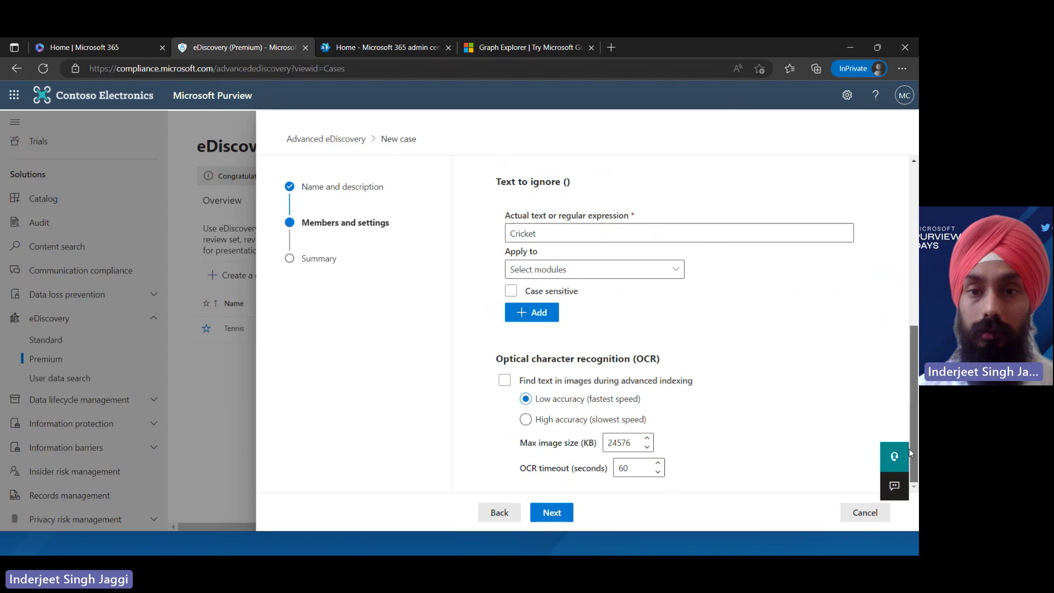
click(635, 274)
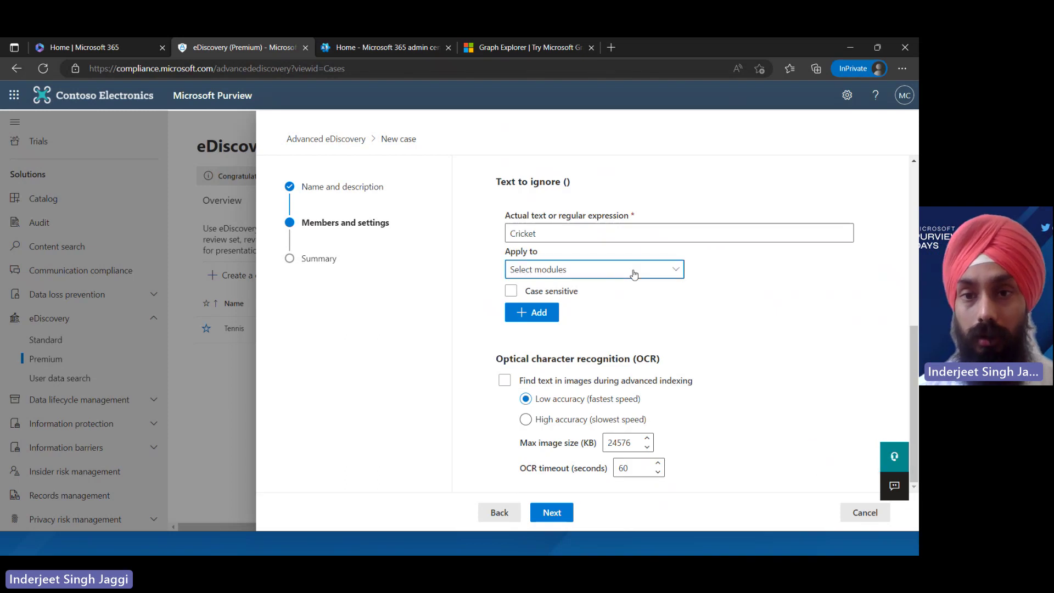
click(777, 335)
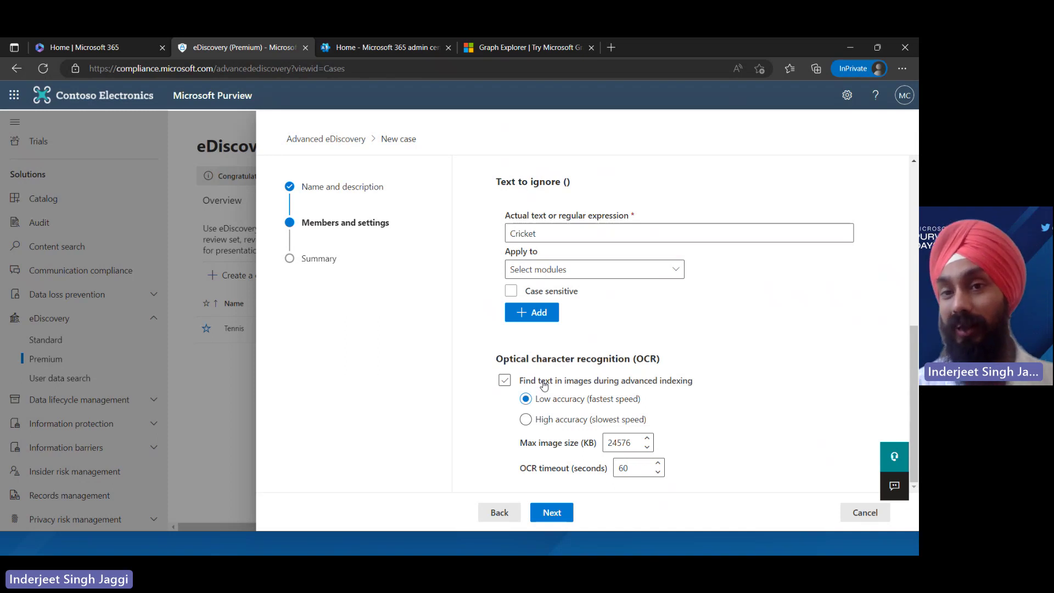
click(544, 384)
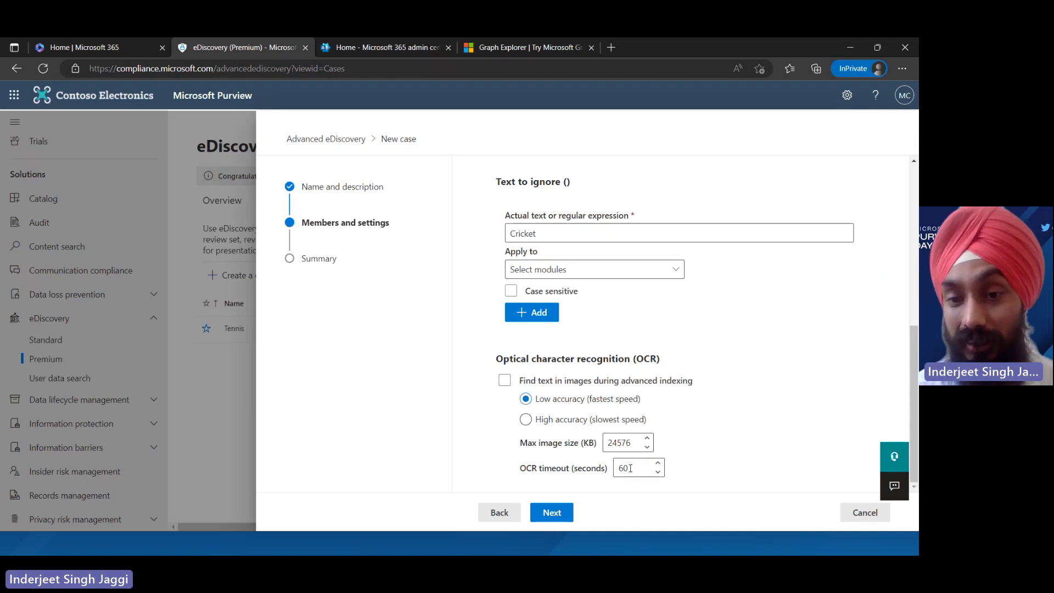
click(552, 513)
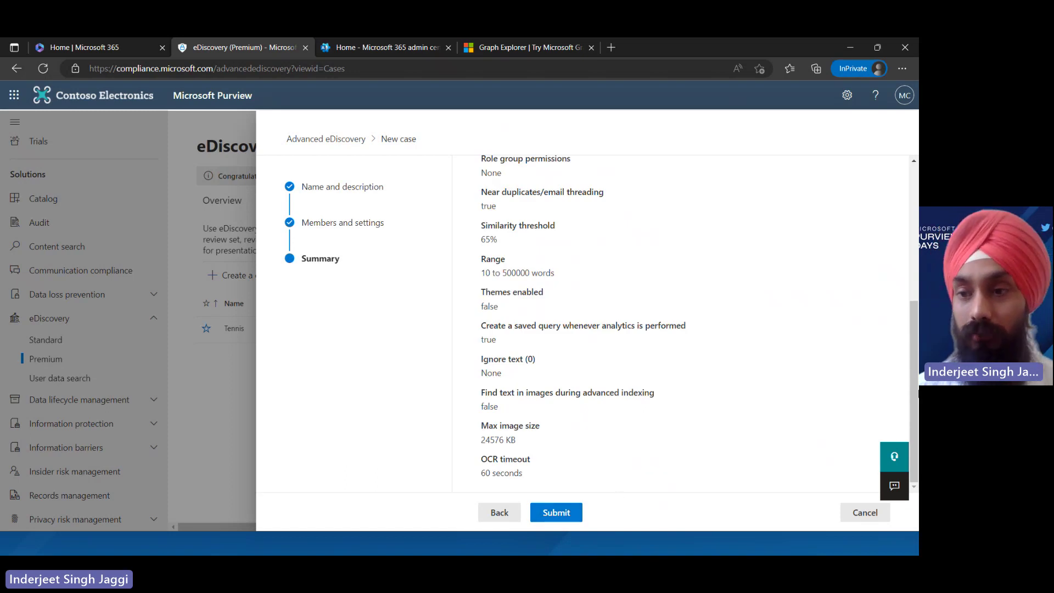
Submit the Cricket case and open its Overview showing 0 custodians and 0 notices
scroll(681, 324, up, 5)
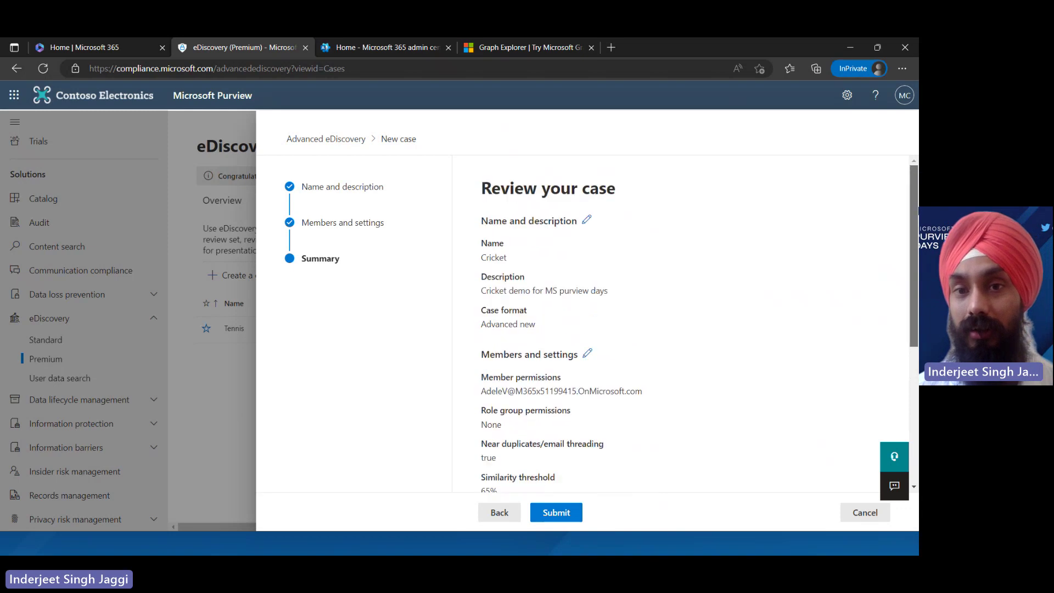
click(568, 516)
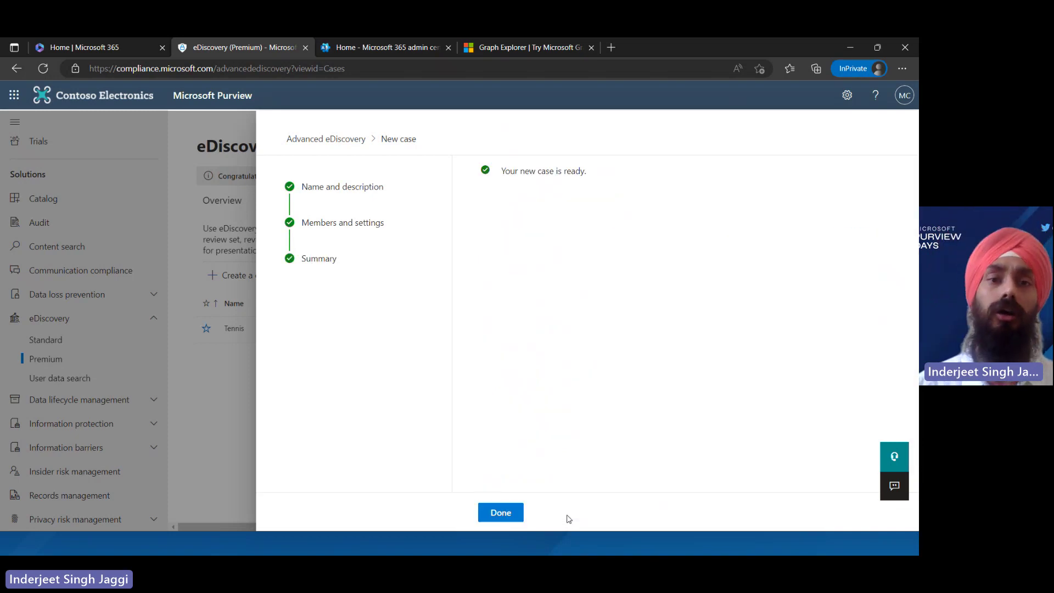
click(501, 513)
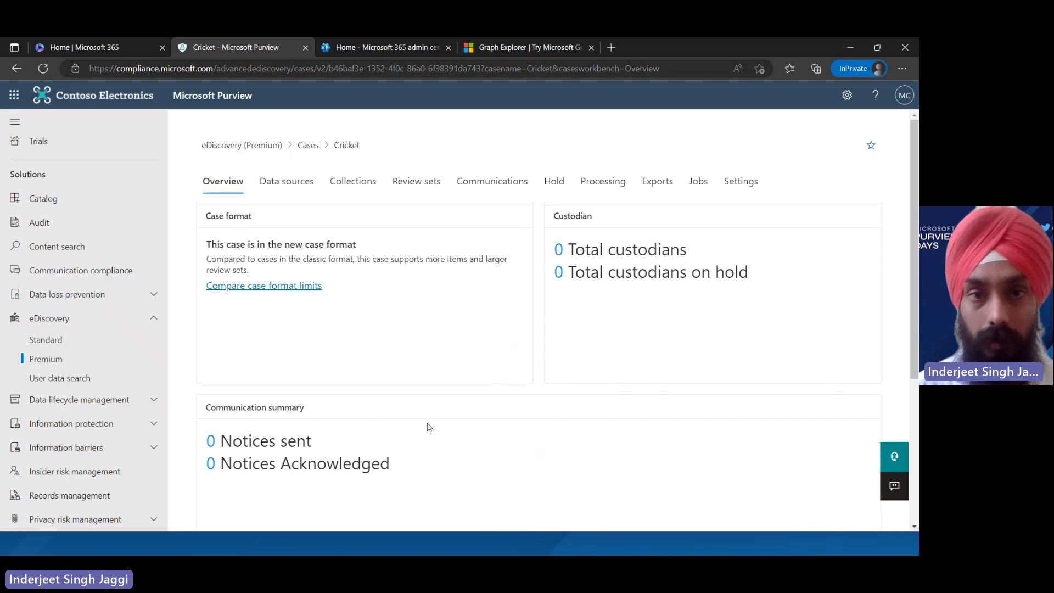
Start and cancel a new collection, then show the Add data source options on Data sources
click(286, 187)
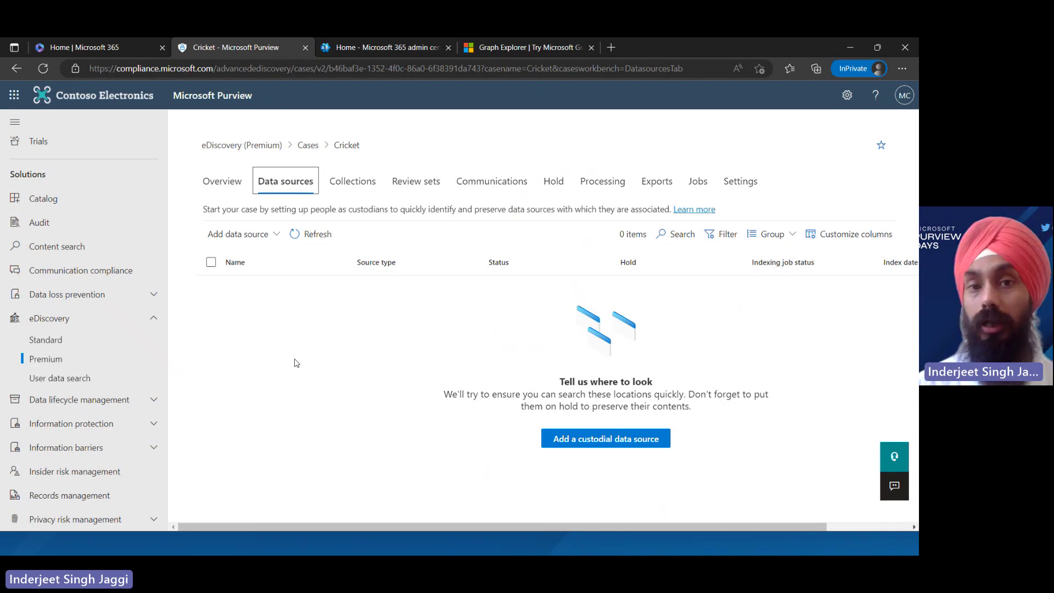
click(348, 177)
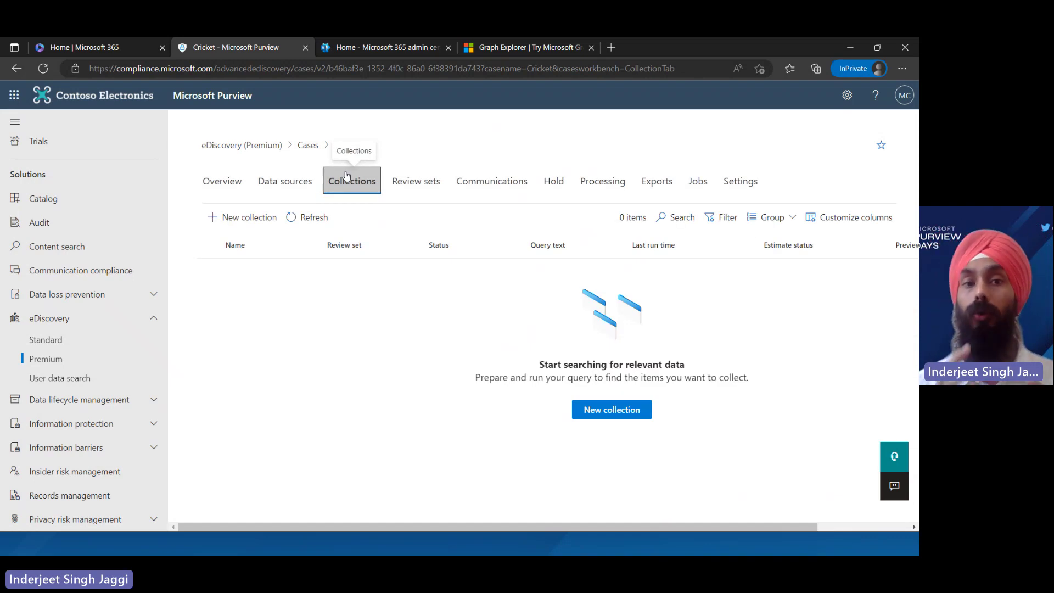
click(253, 217)
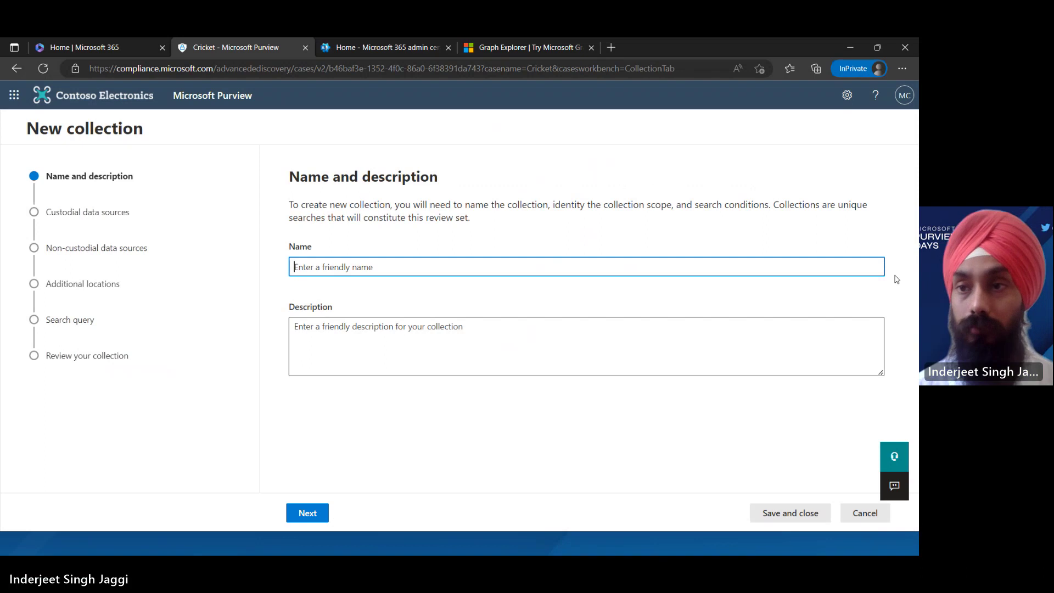
click(857, 524)
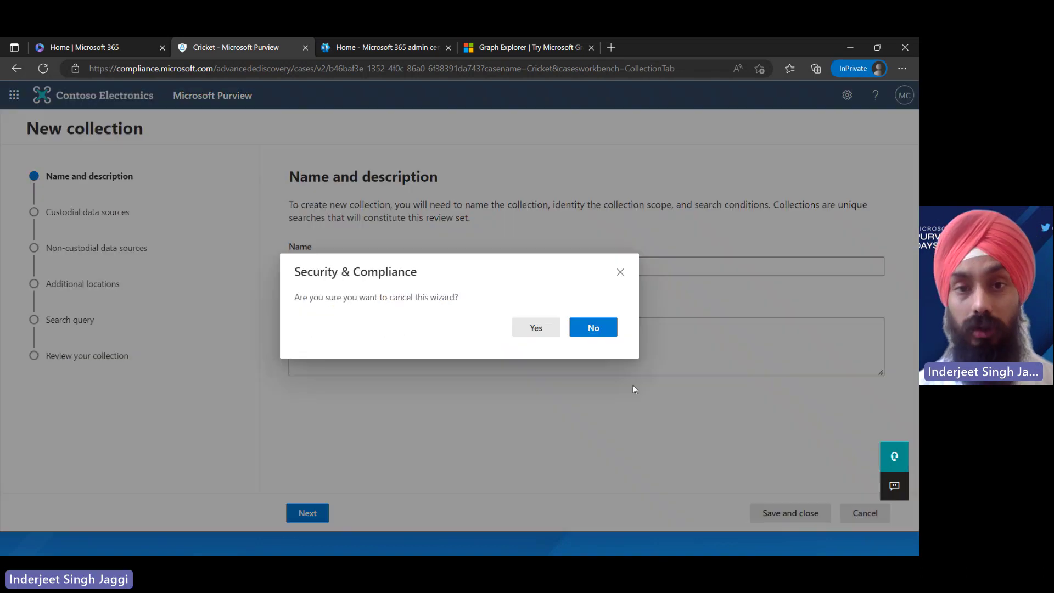
click(548, 330)
click(296, 182)
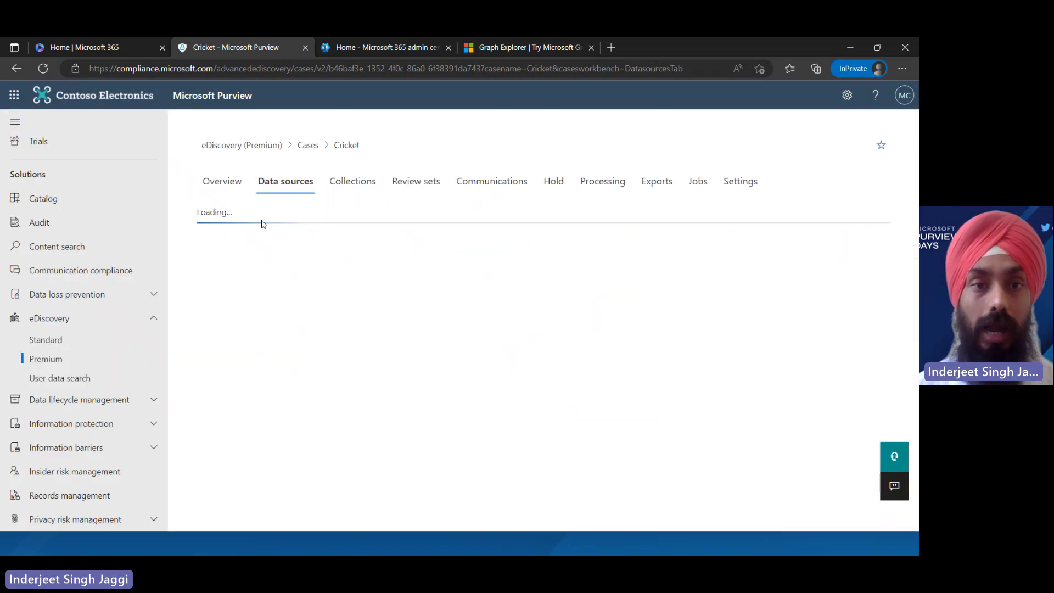
click(235, 235)
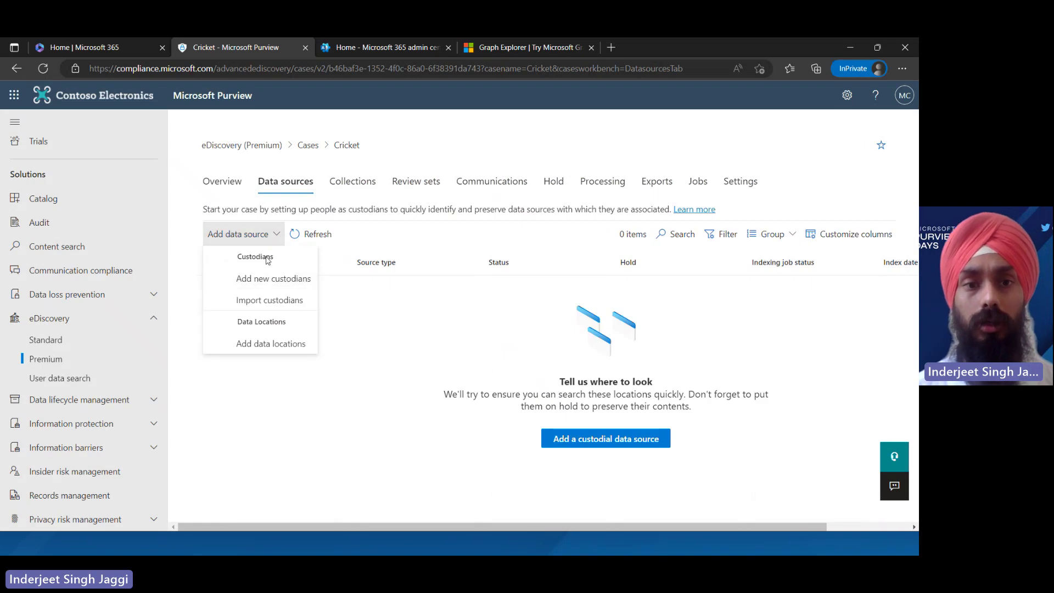
Search custodians for 'admin' and add Microsoft CDX as the new custodian
click(267, 289)
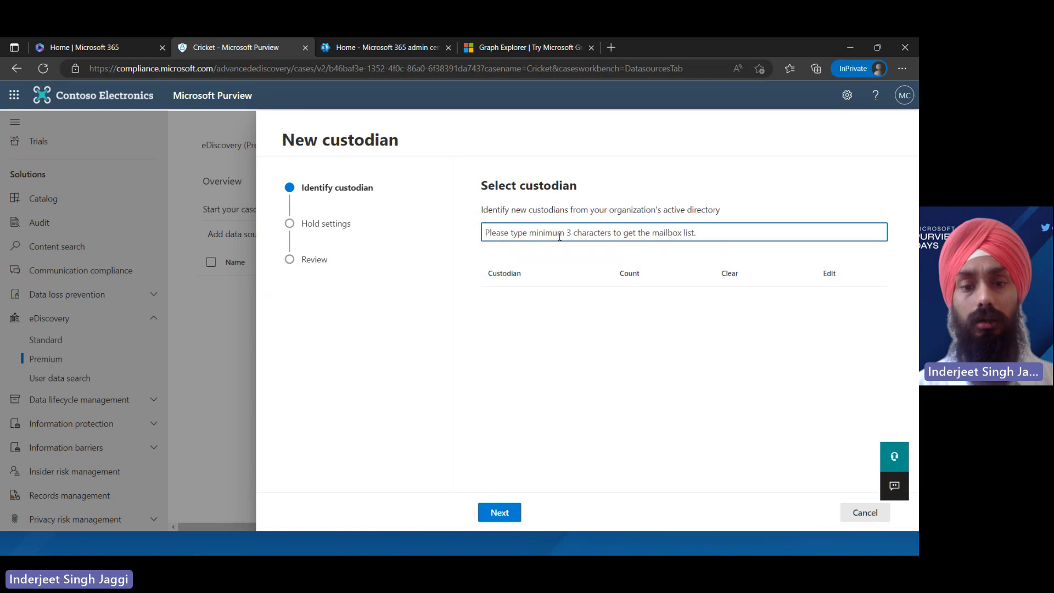
text(a)
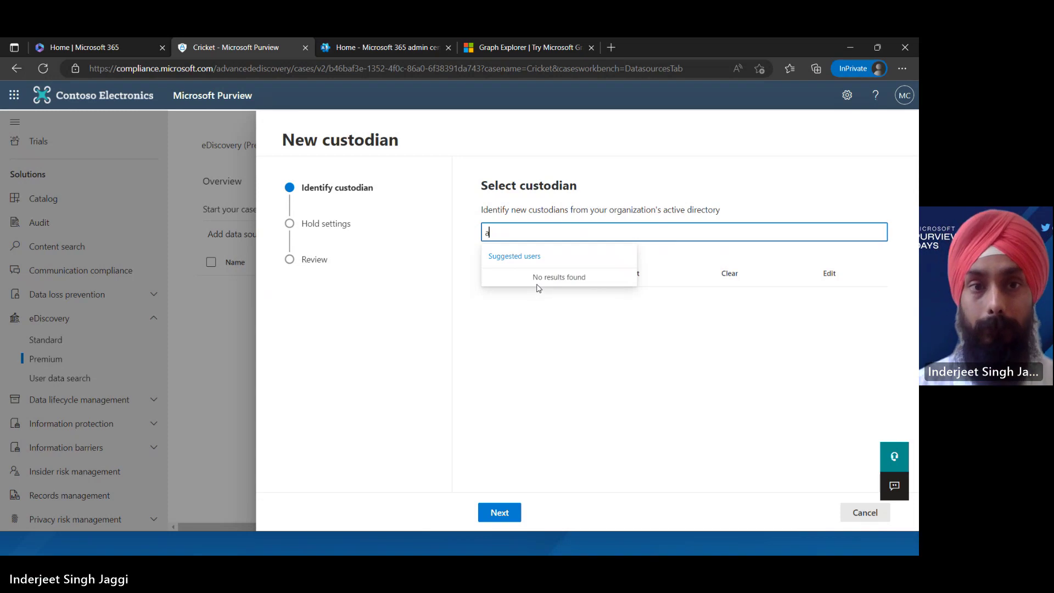
key(BackSpace)
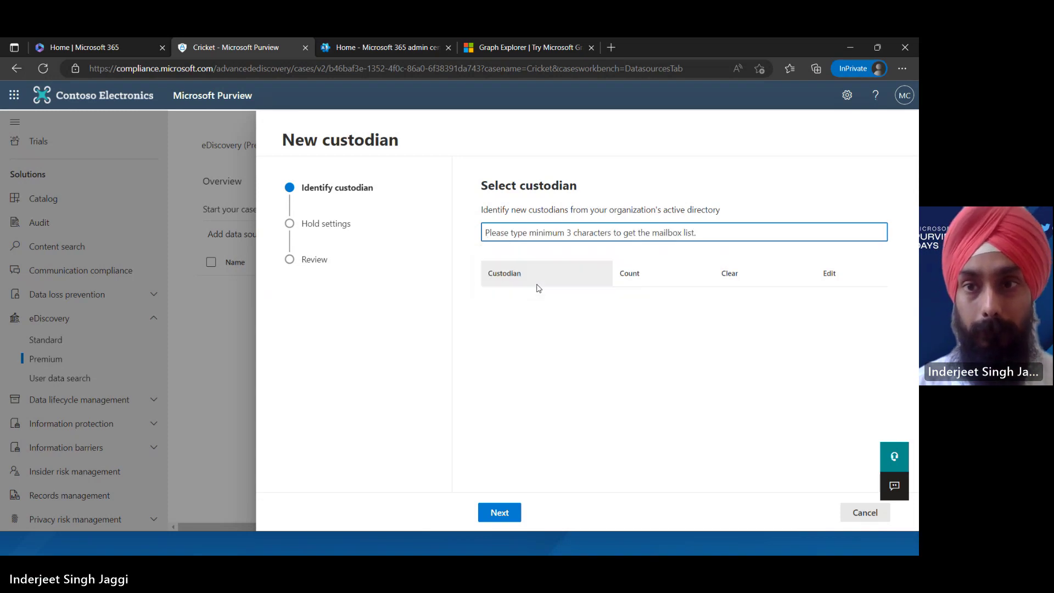
text(Ad)
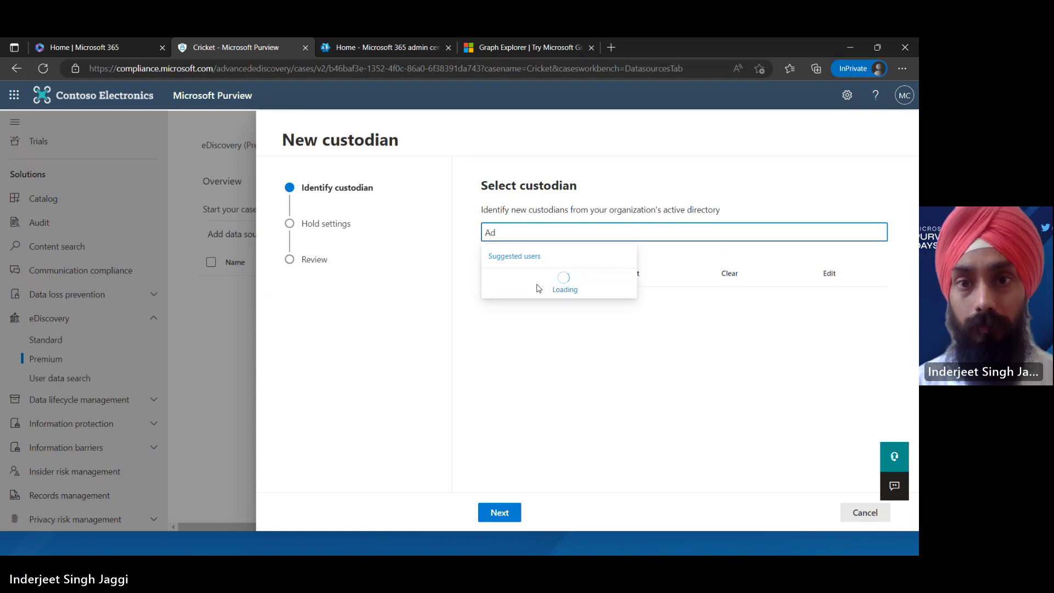
key(BackSpace)
key(BackSpace)
text(admin)
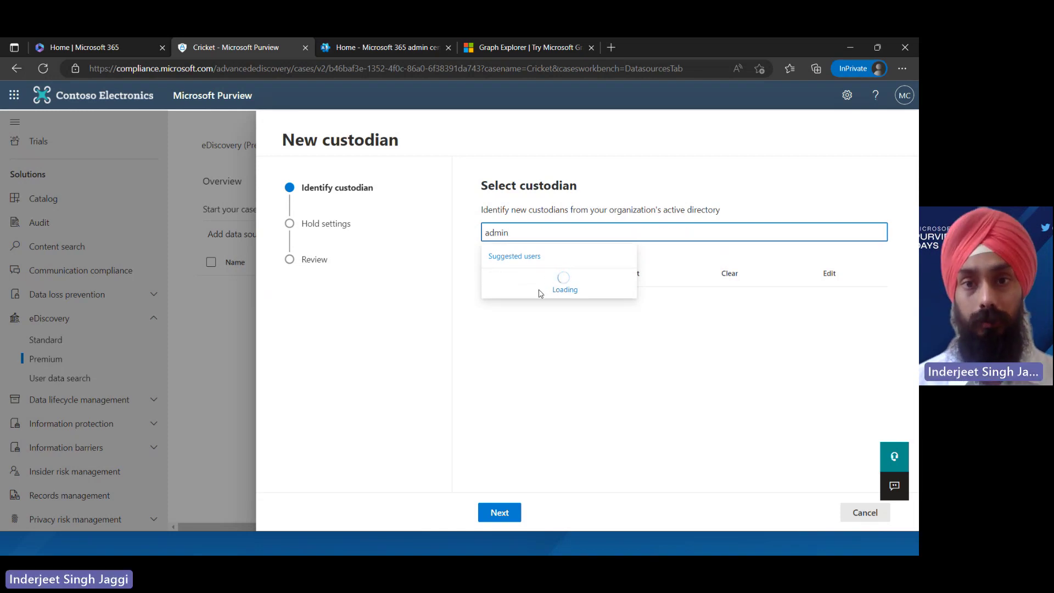
click(540, 293)
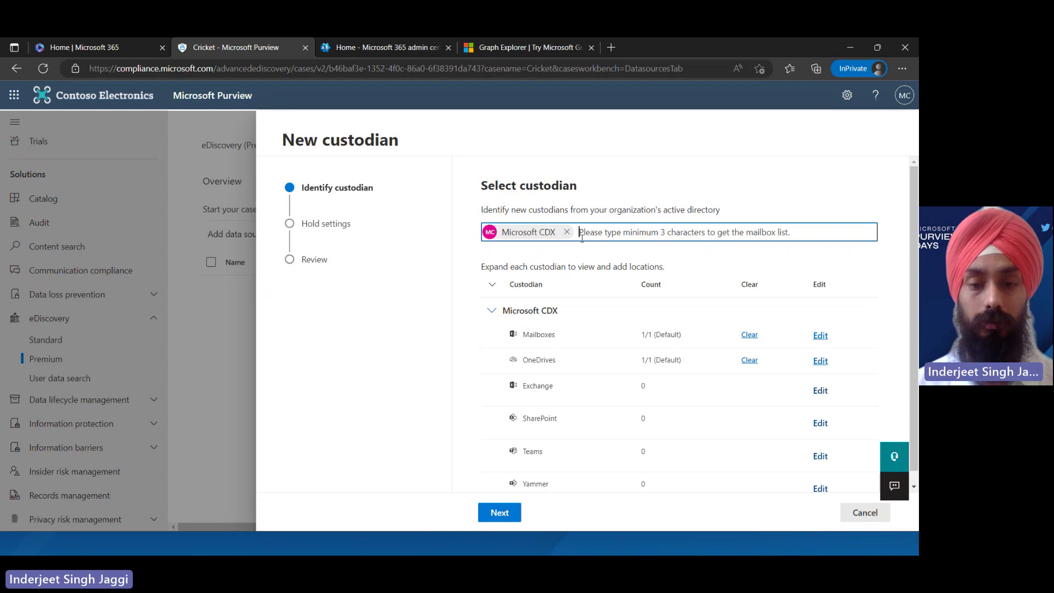
Clear the leftover custodian search text and proceed to Hold settings
text(A)
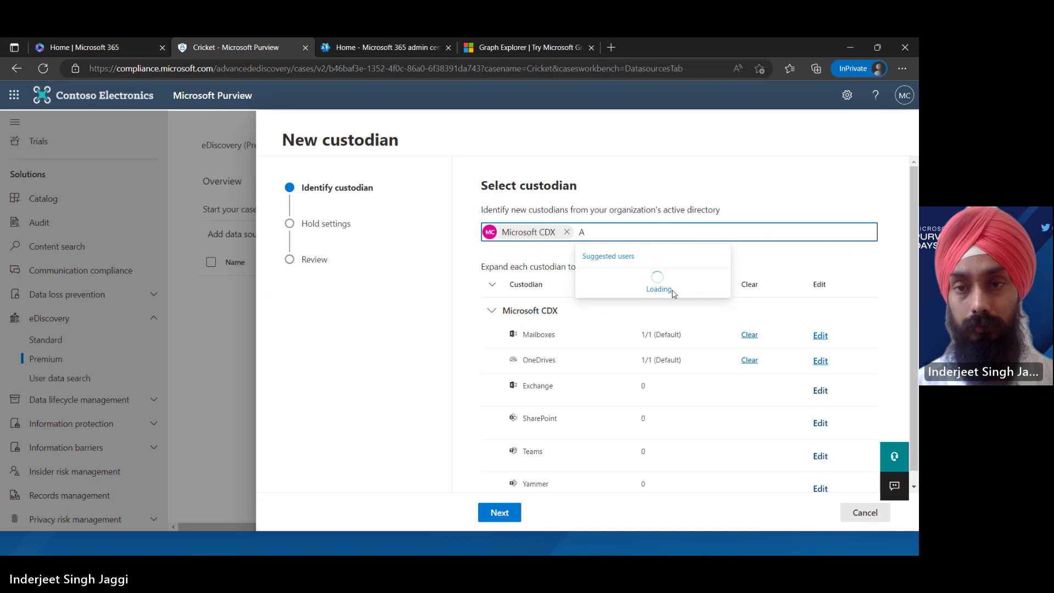
click(596, 237)
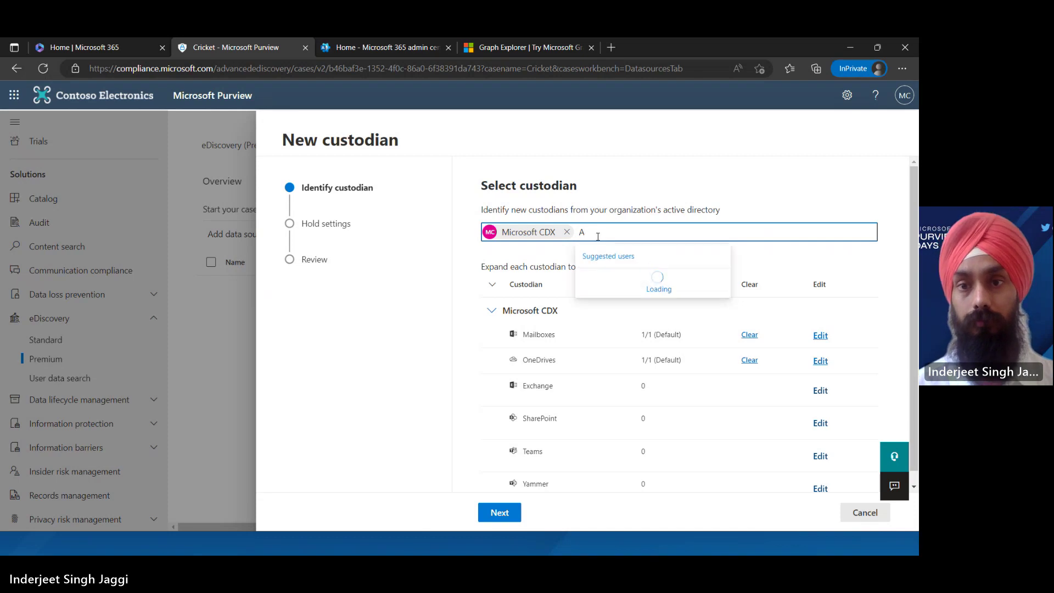
text(l)
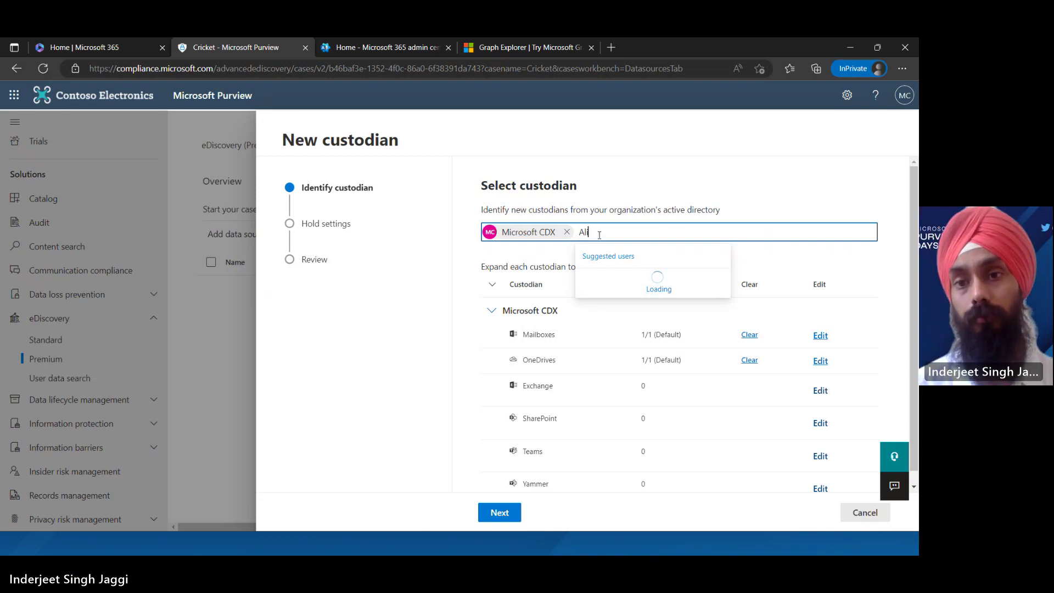
text(i)
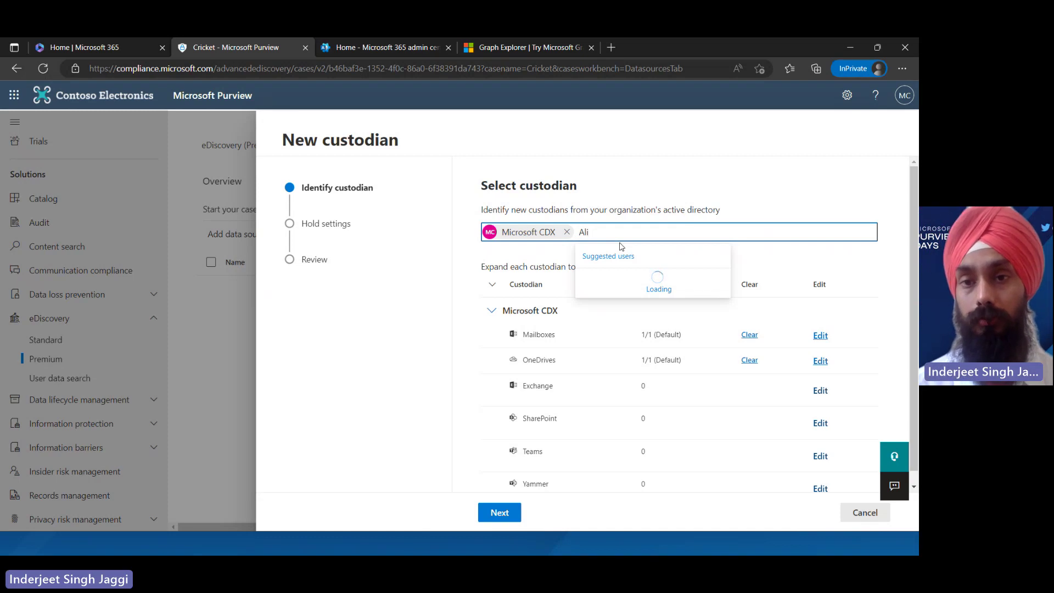
key(BackSpace)
key(BackSpace)
key(BackSpace)
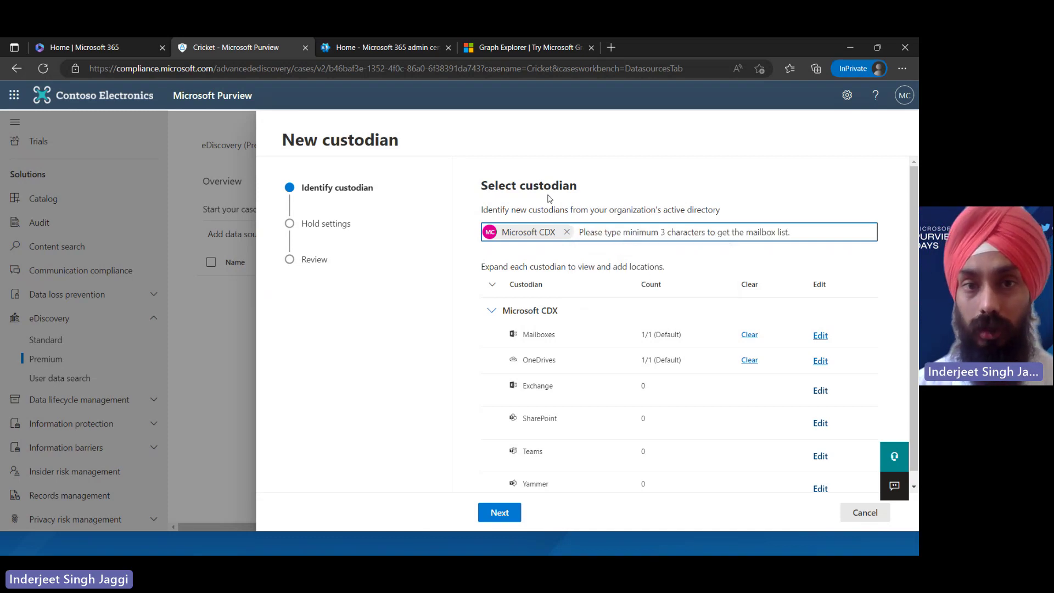
click(501, 514)
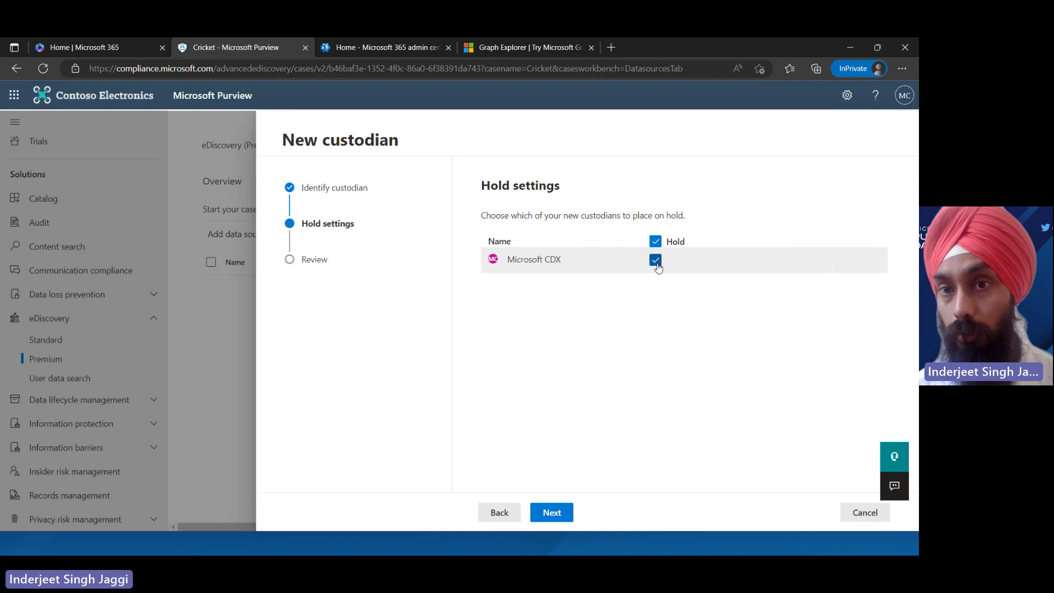
Uncheck Hold for Microsoft CDX and submit it as a custodian of the Cricket case
click(656, 260)
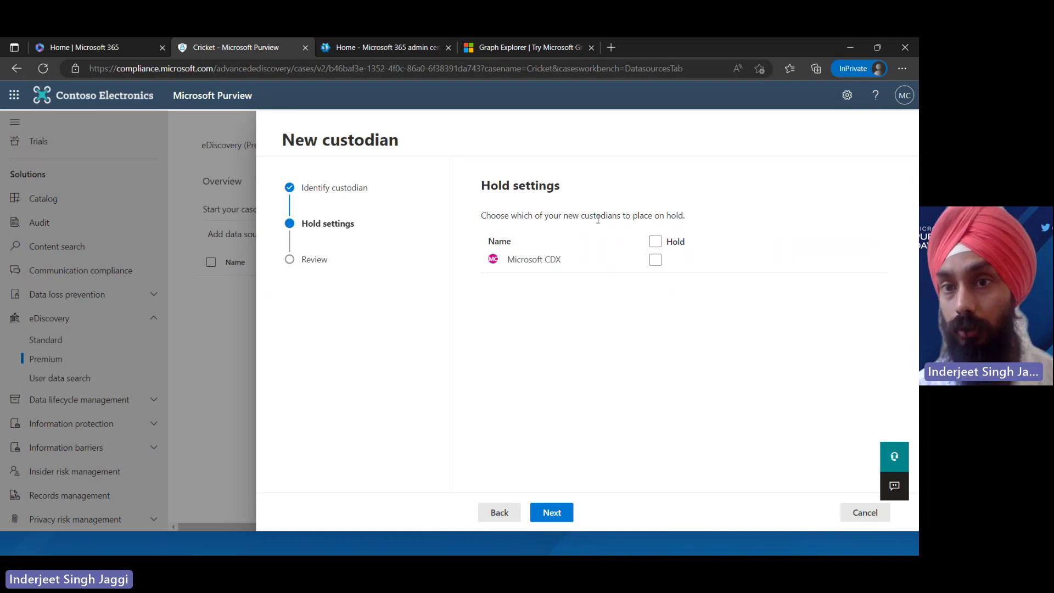
drag(729, 254, 669, 234)
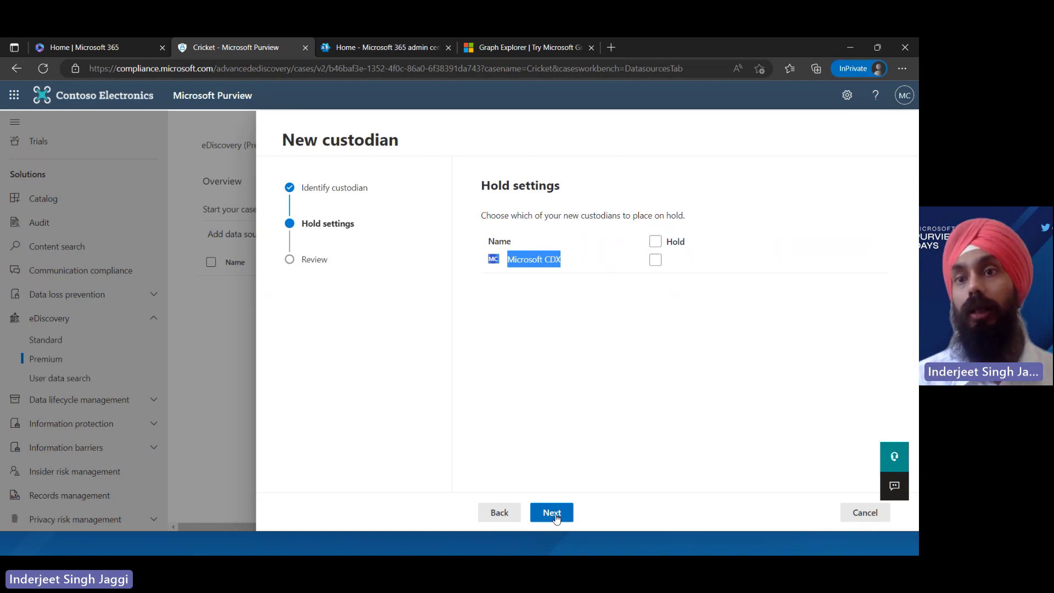
click(553, 513)
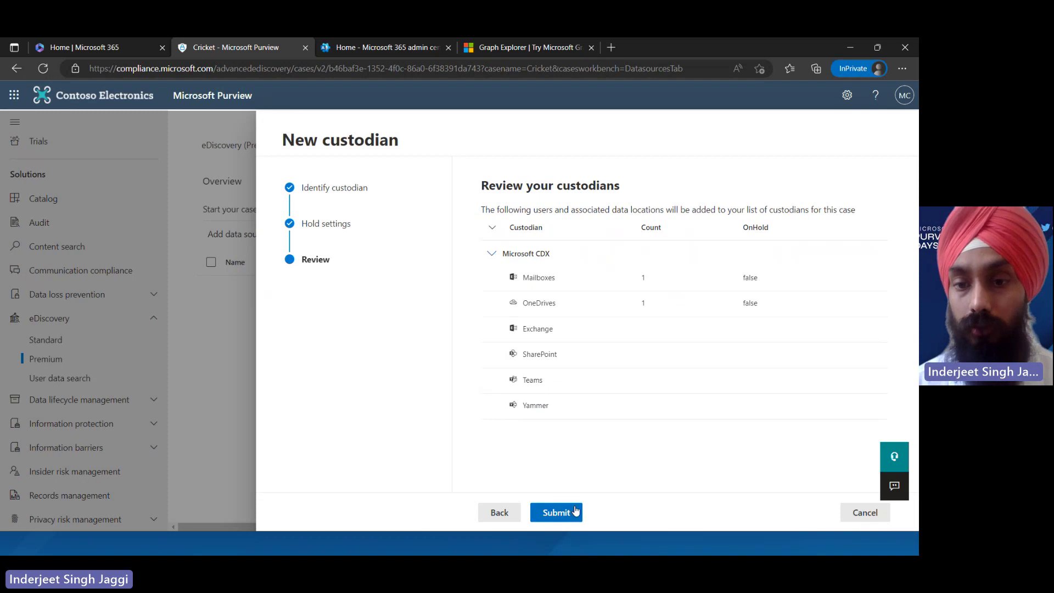
click(570, 512)
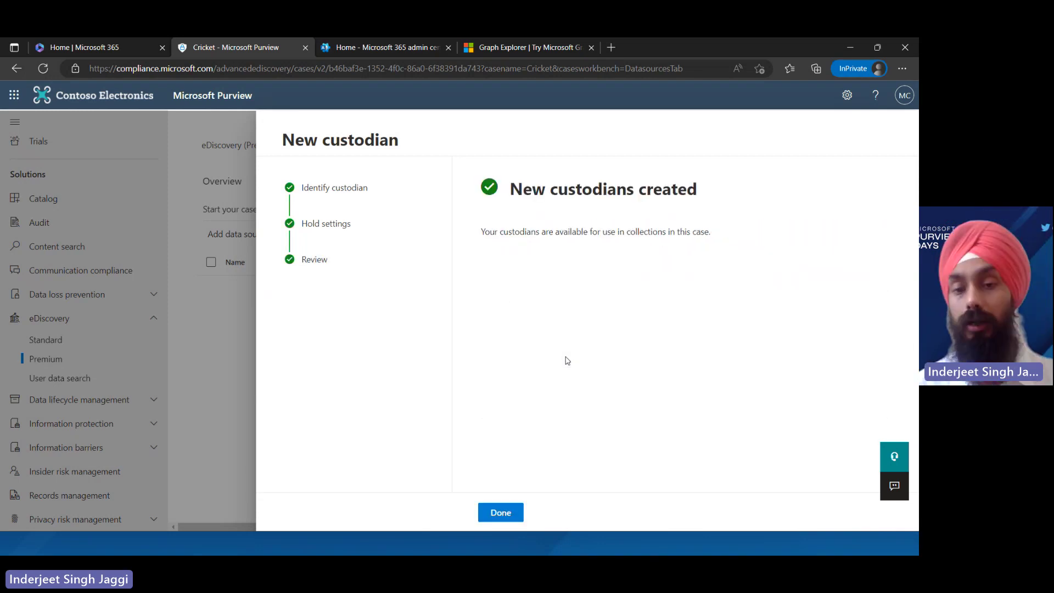
Start a new collection in the case's Collections and name it 'Cricket'
click(497, 513)
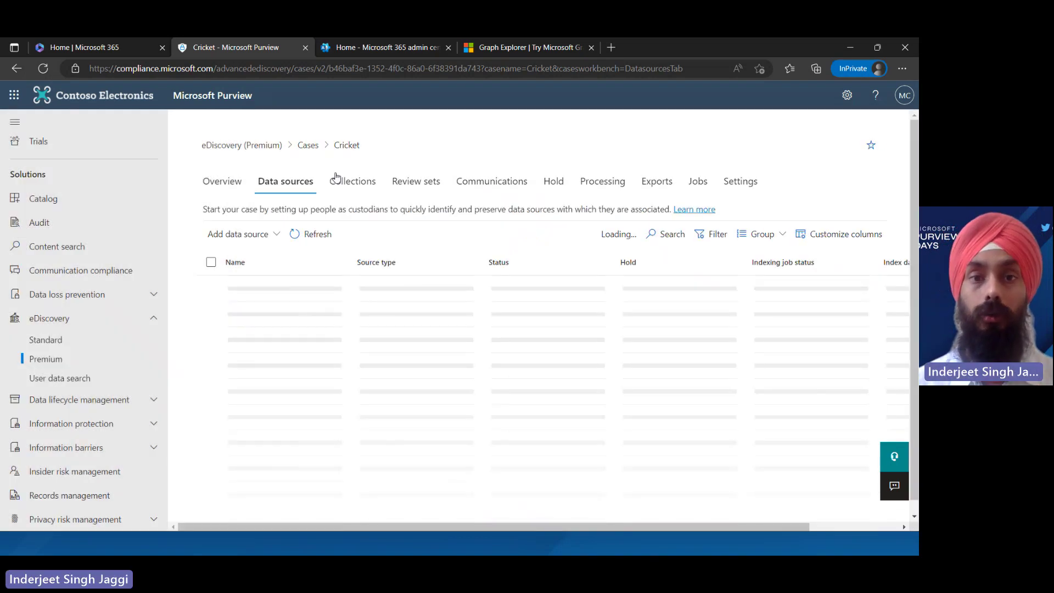
click(338, 179)
click(237, 214)
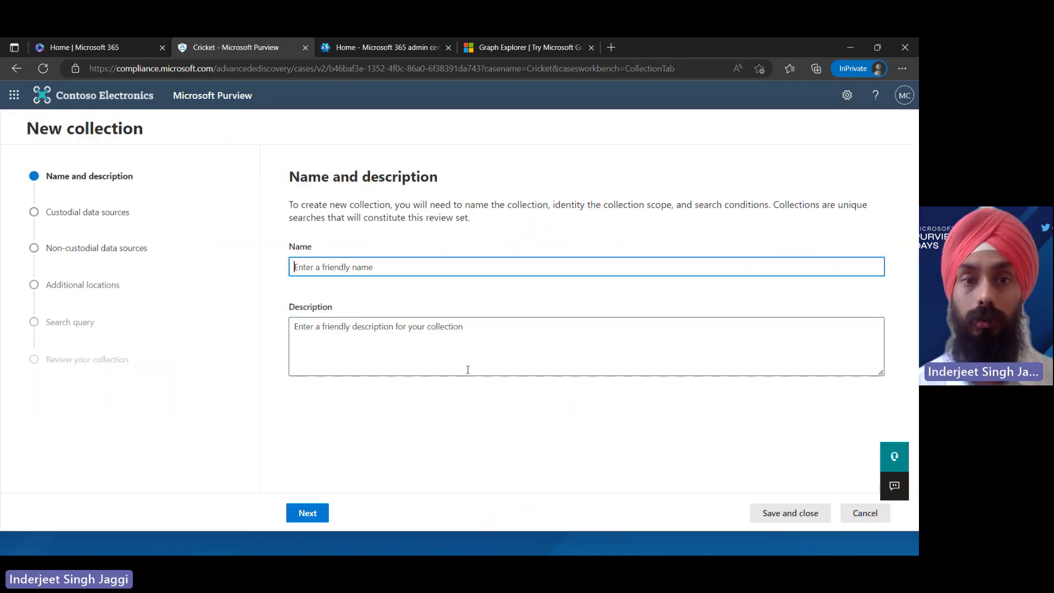
click(372, 267)
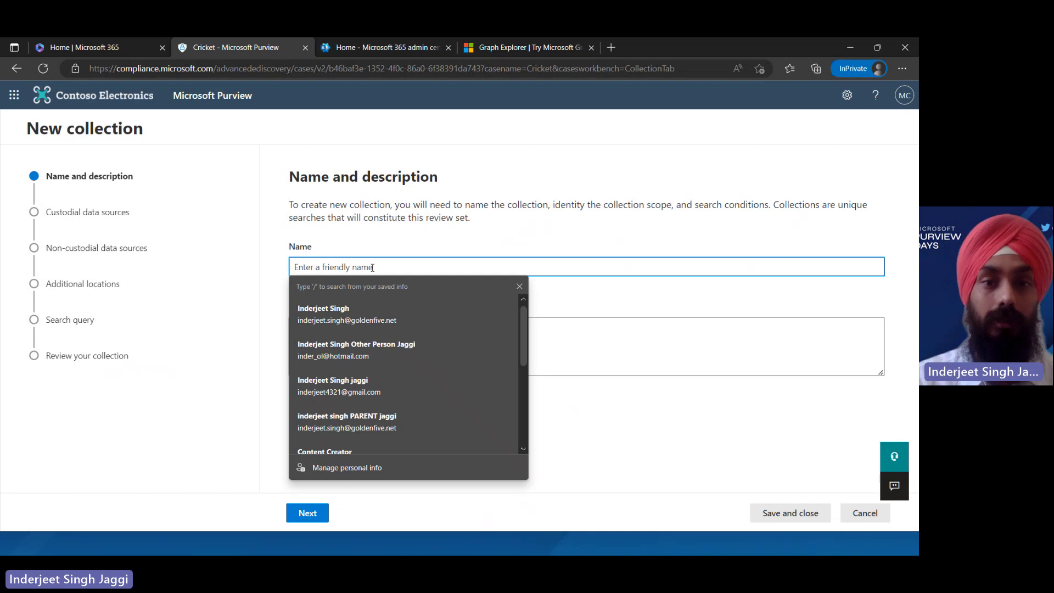
text(Cricket)
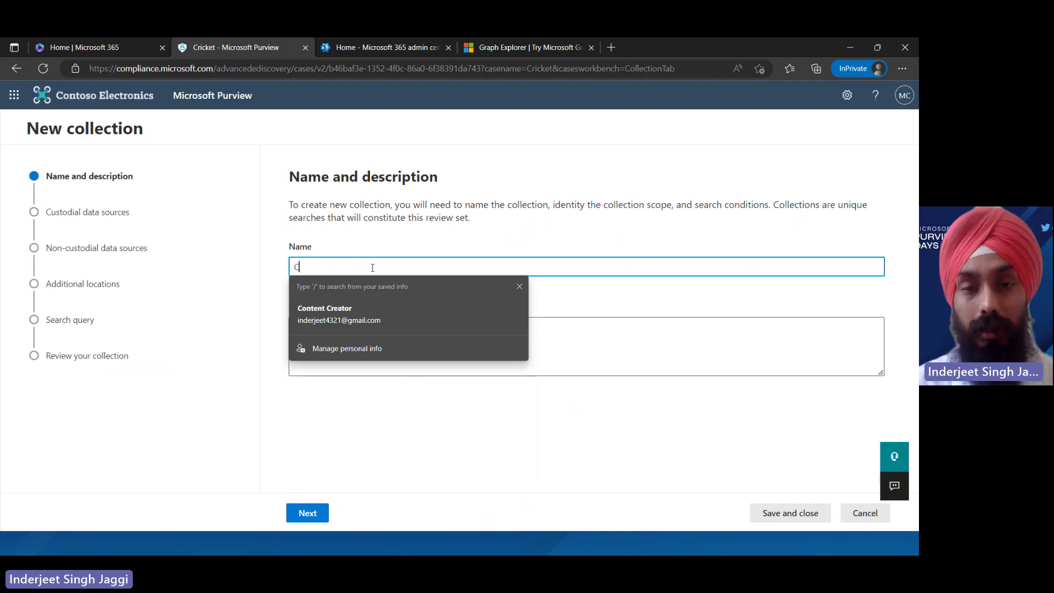
key(Tab)
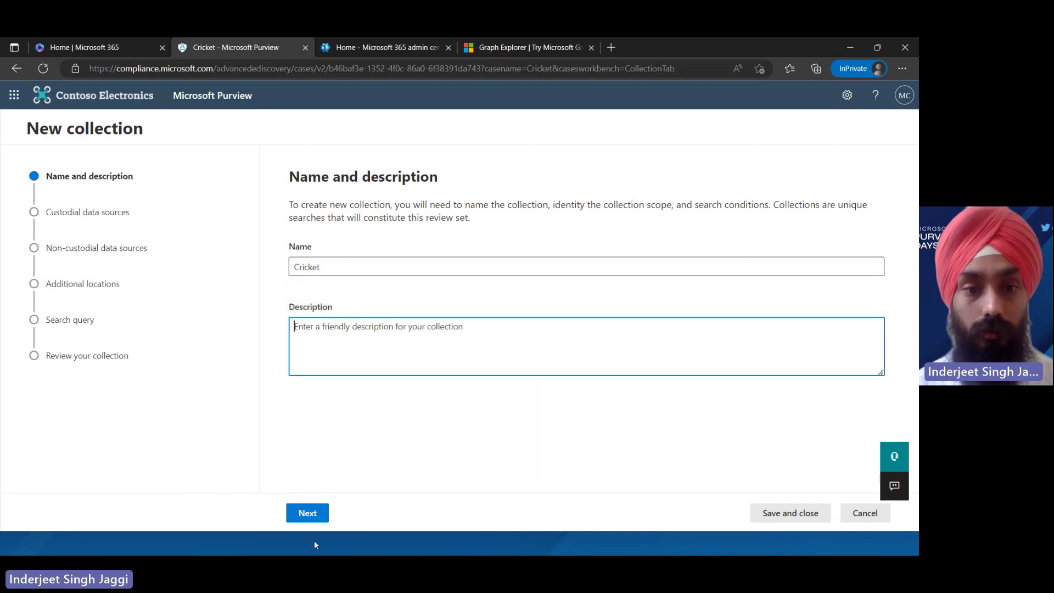
Add Microsoft CDX as the collection's custodian, covering mailbox and OneDrive
click(307, 513)
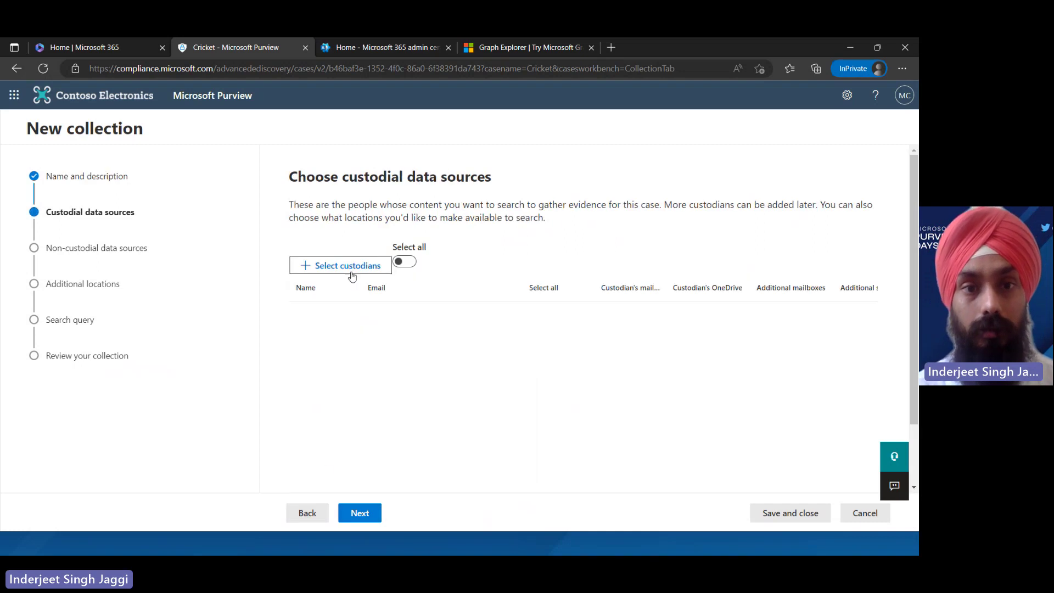
click(352, 269)
click(595, 304)
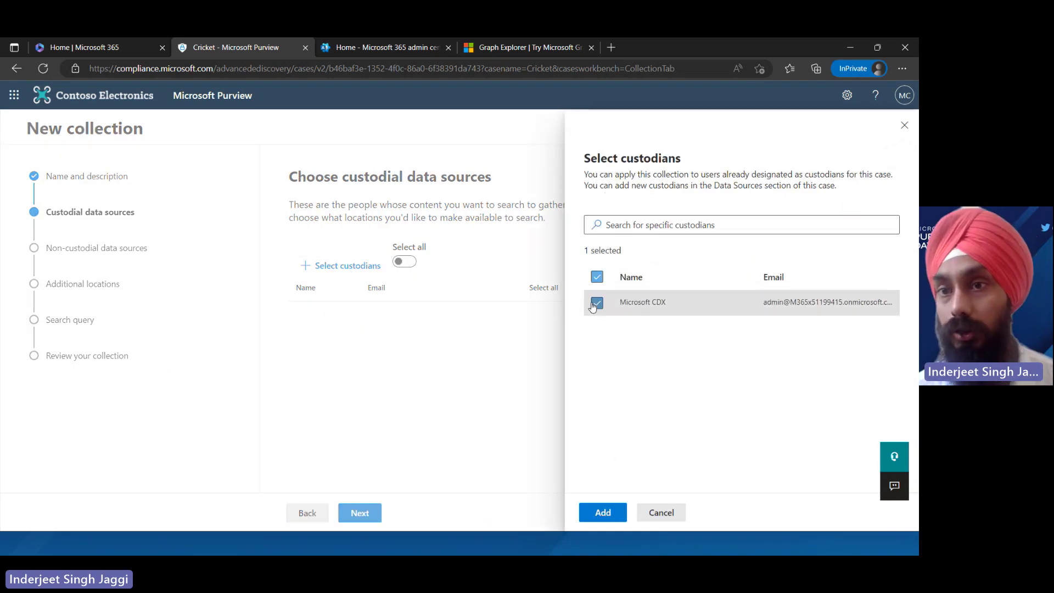
click(622, 513)
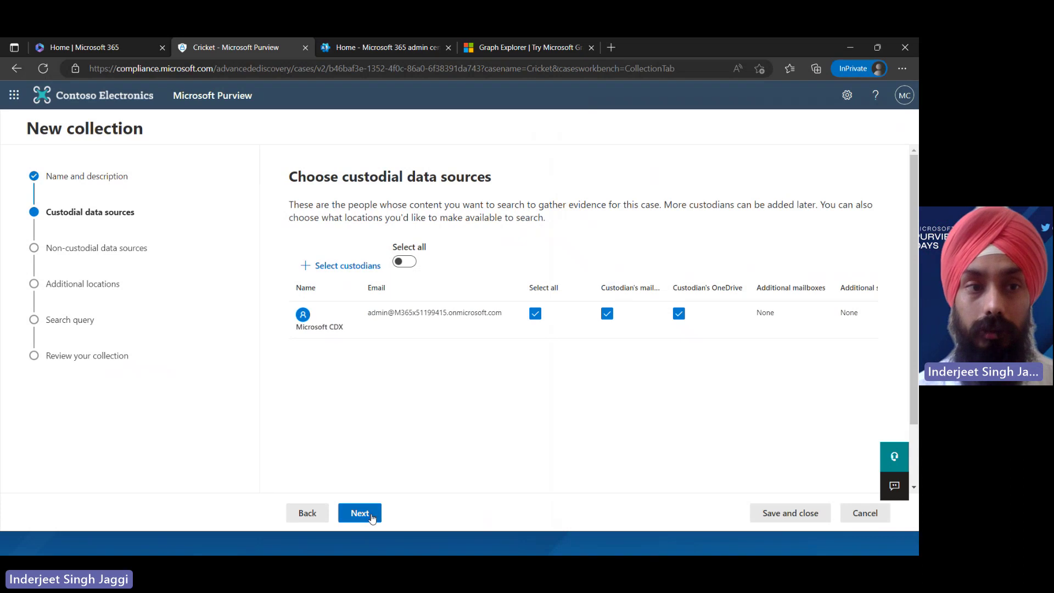
click(361, 513)
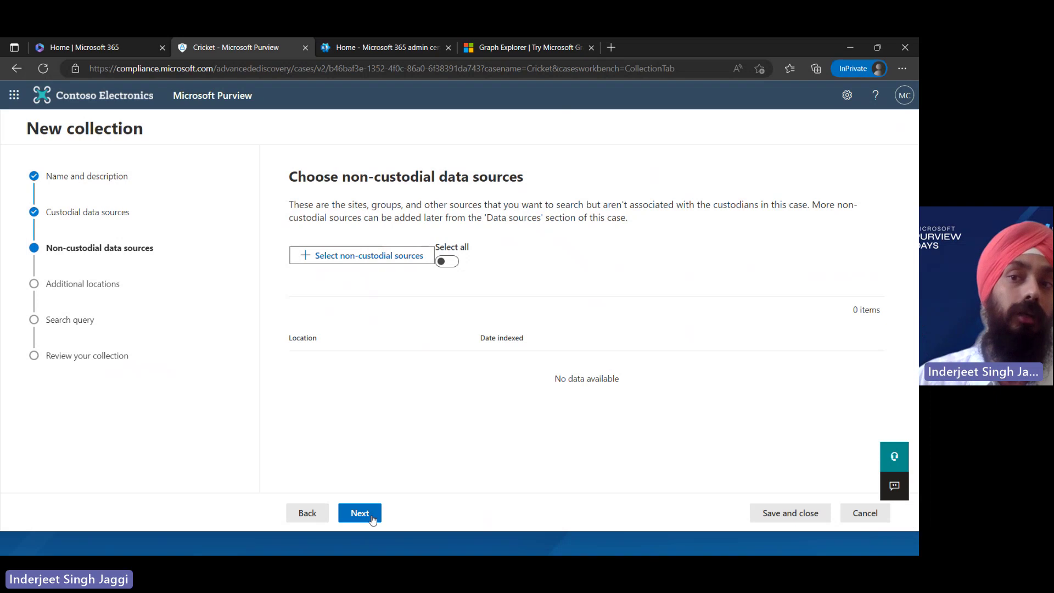
Switch on all Exchange mailboxes, SharePoint sites and Exchange public folders as additional locations
click(360, 513)
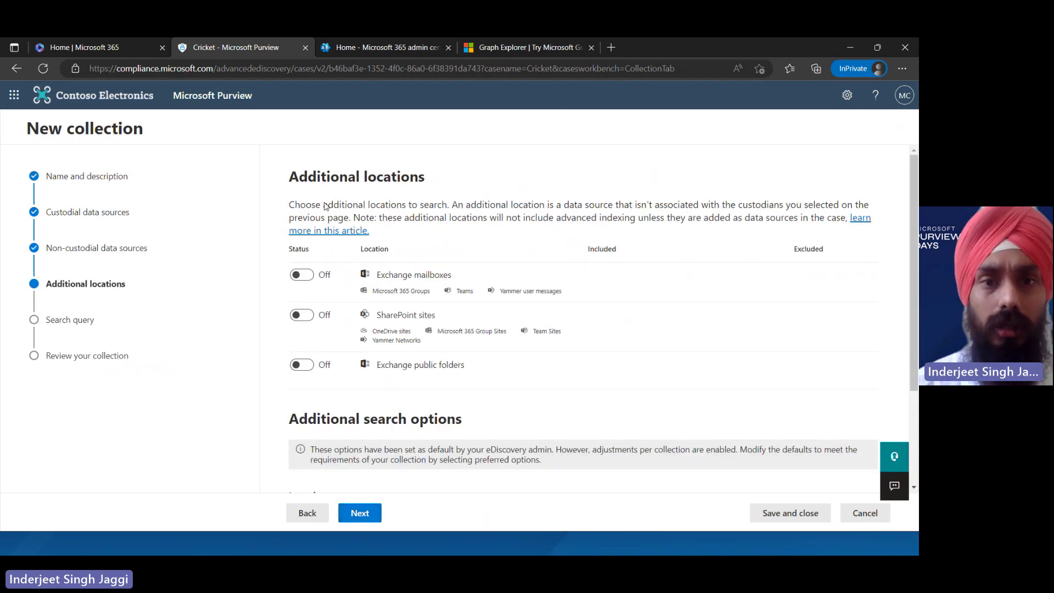
click(306, 280)
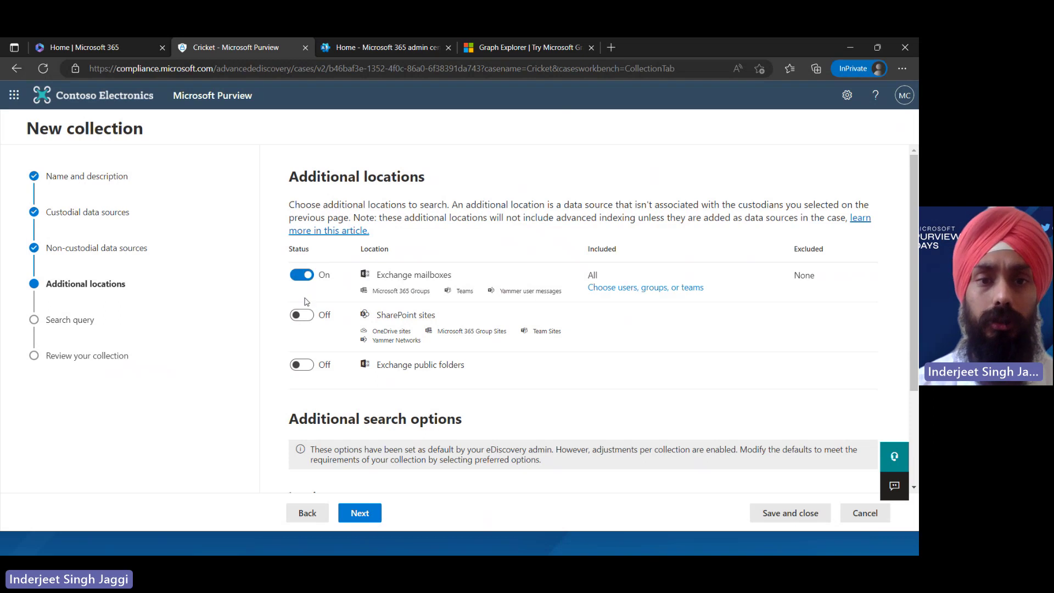
click(307, 320)
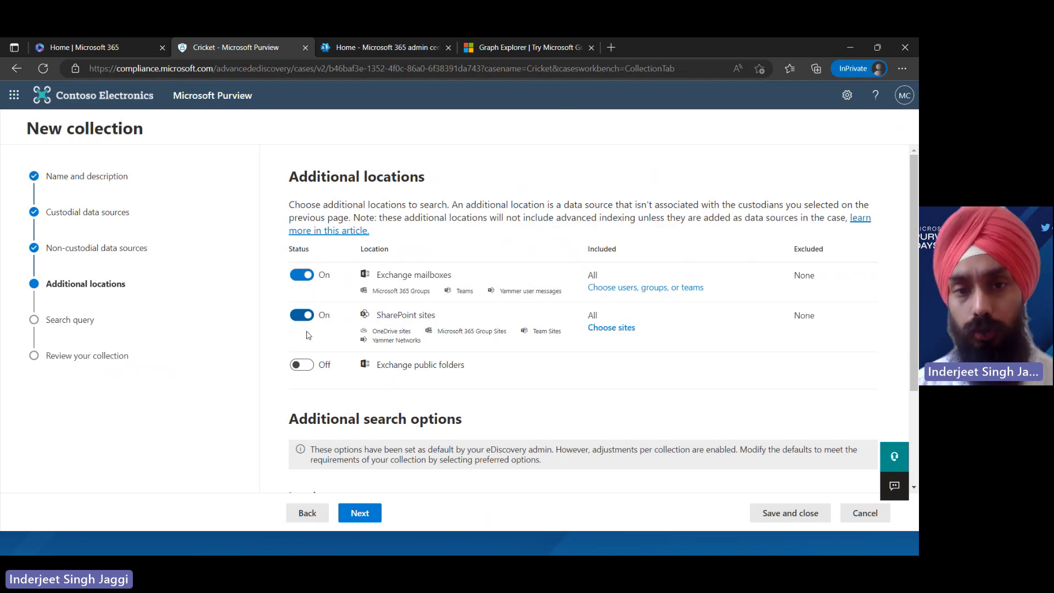
click(310, 368)
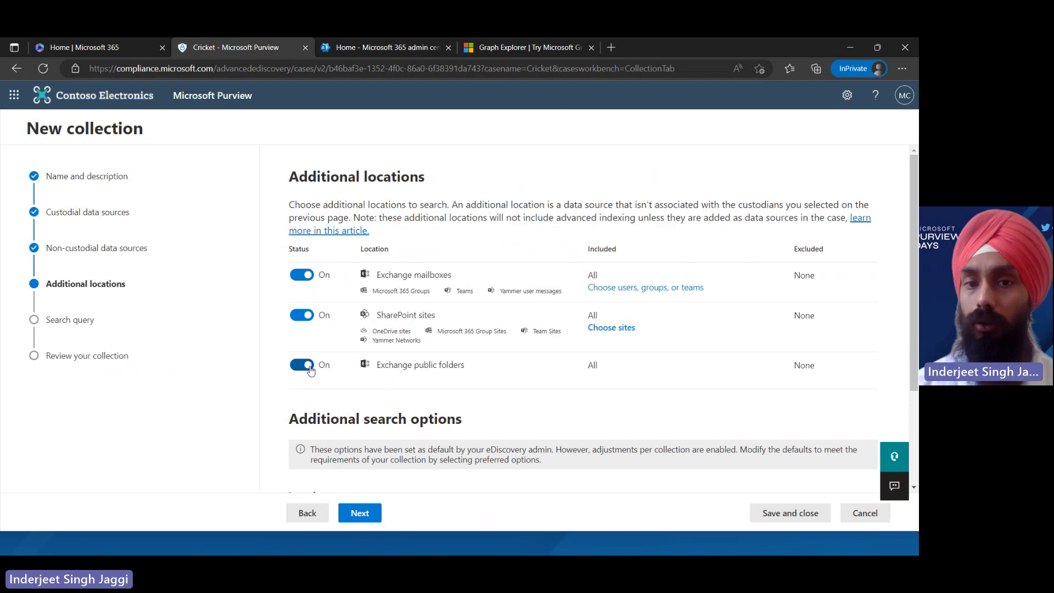
click(362, 513)
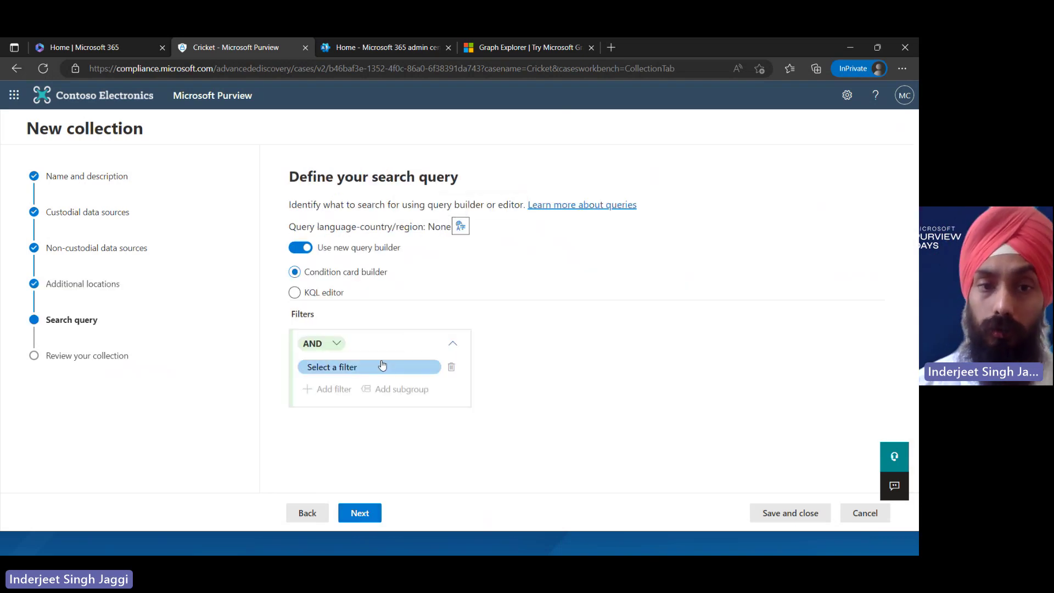
Add a Keywords filter with the Equal operator to the collection's search query
click(383, 367)
click(384, 367)
click(384, 367)
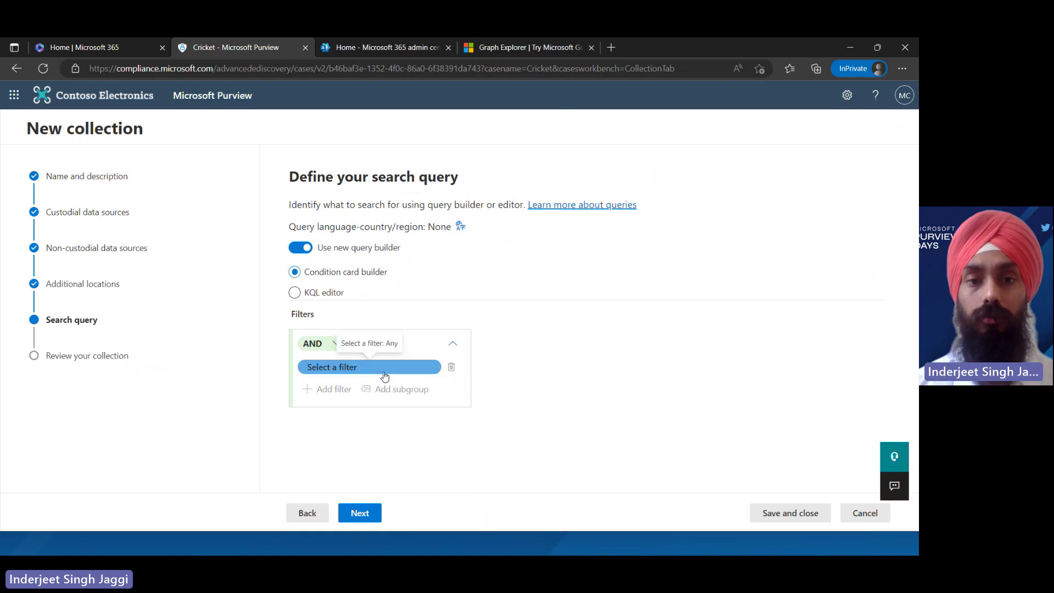
text(Cricket)
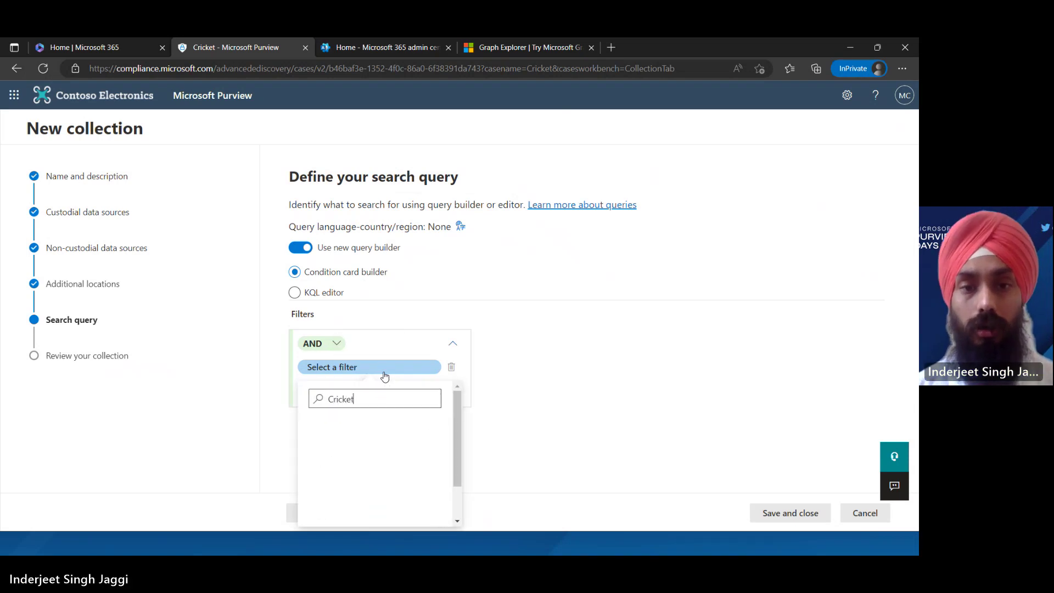
key(BackSpace)
key(BackSpace)
key(BackSpace)
key(BackSpace)
key(BackSpace)
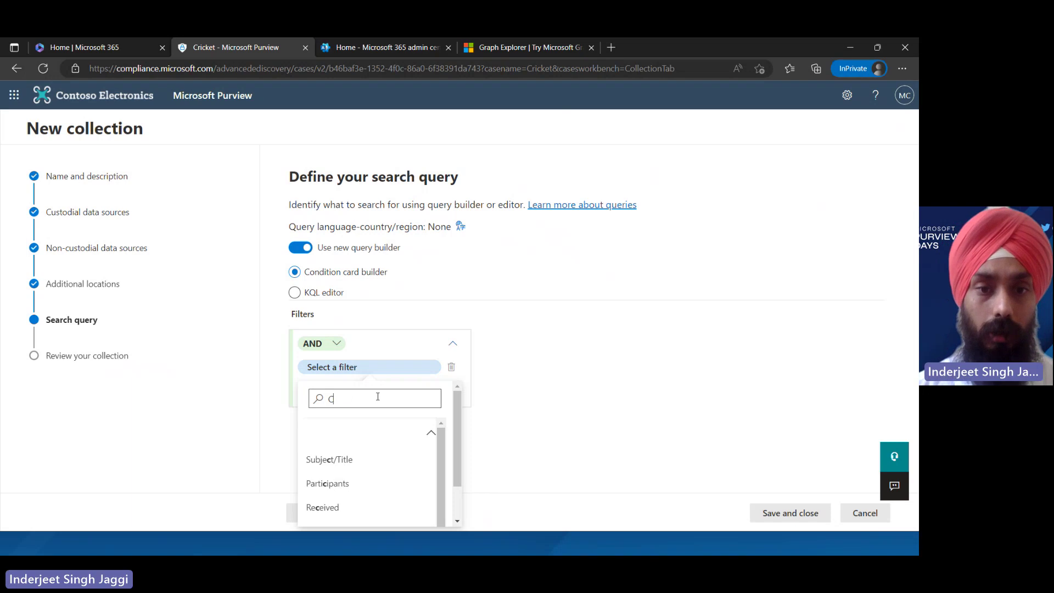
click(349, 467)
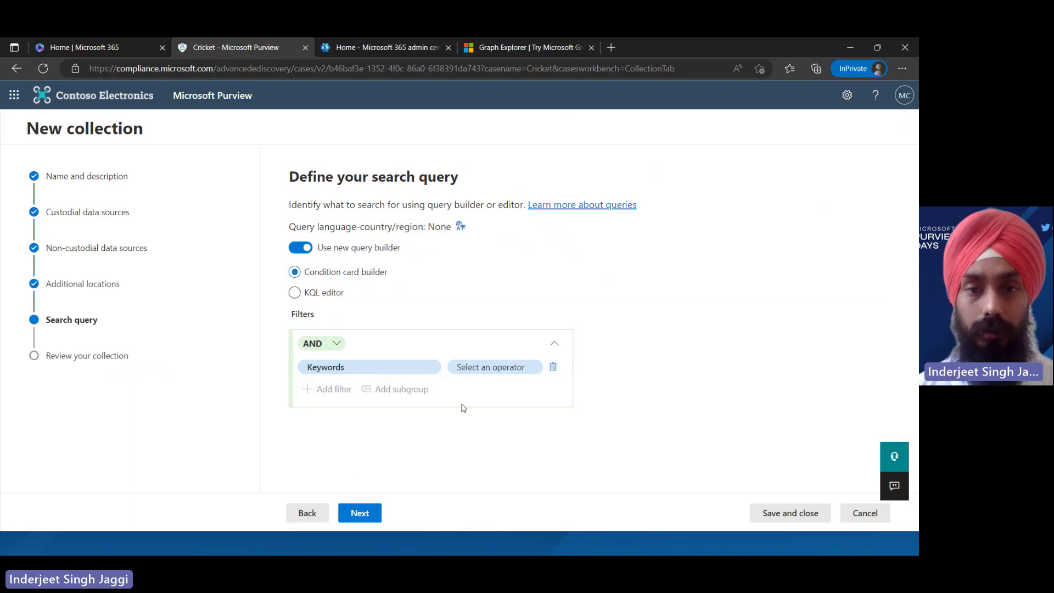
click(474, 376)
click(493, 434)
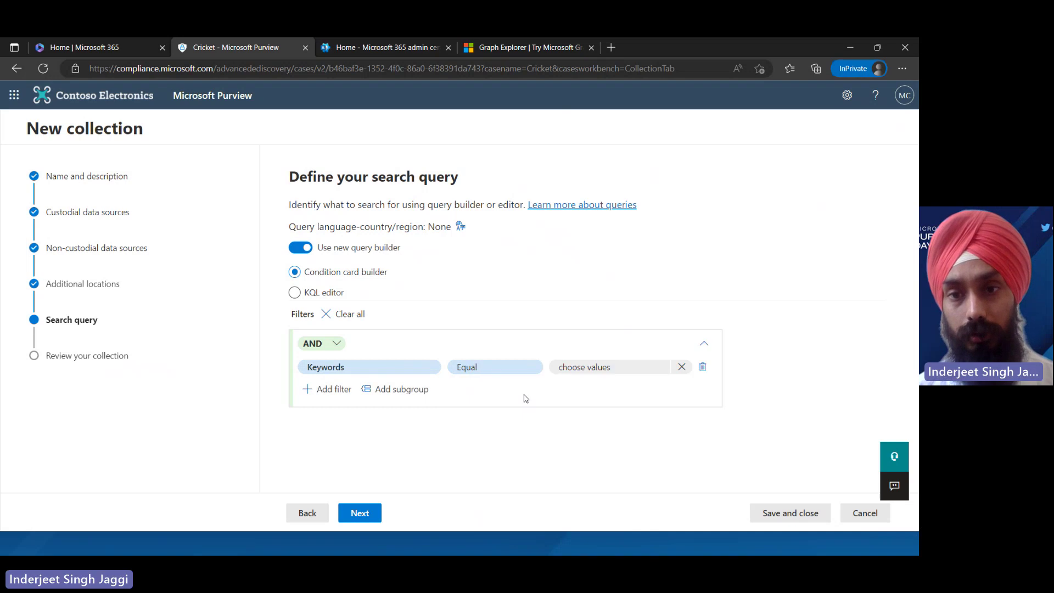
Enter 'Cricket' as the keyword value, then review and submit the collection
click(584, 366)
click(562, 324)
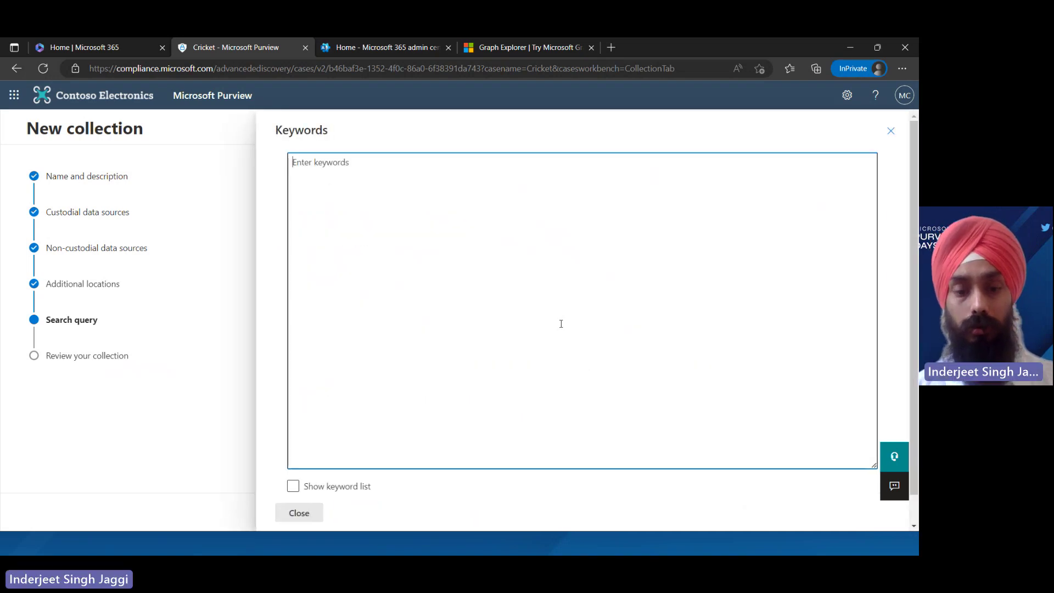
text(Cricket)
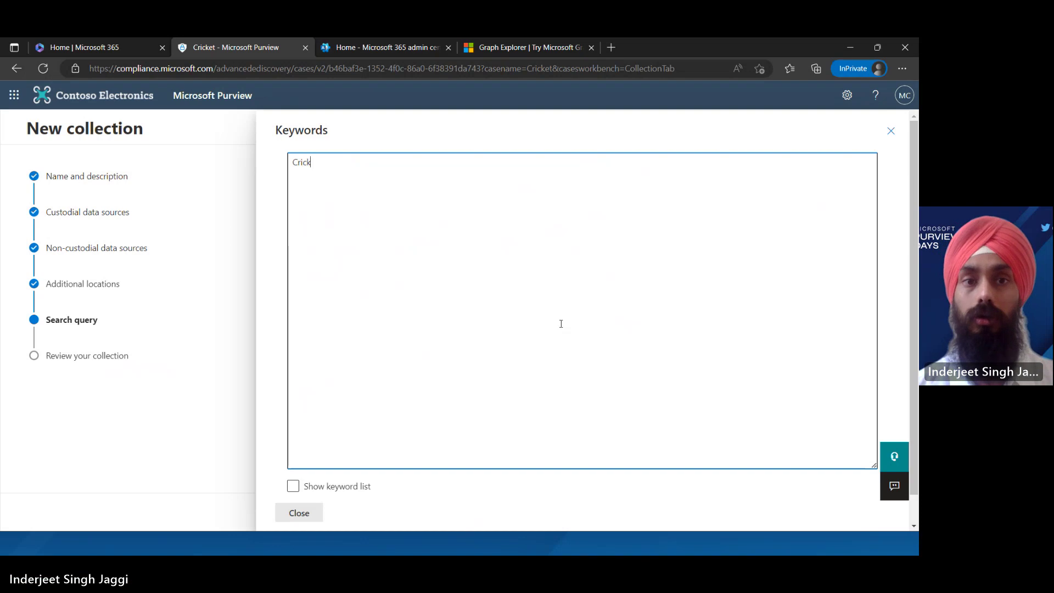
click(320, 513)
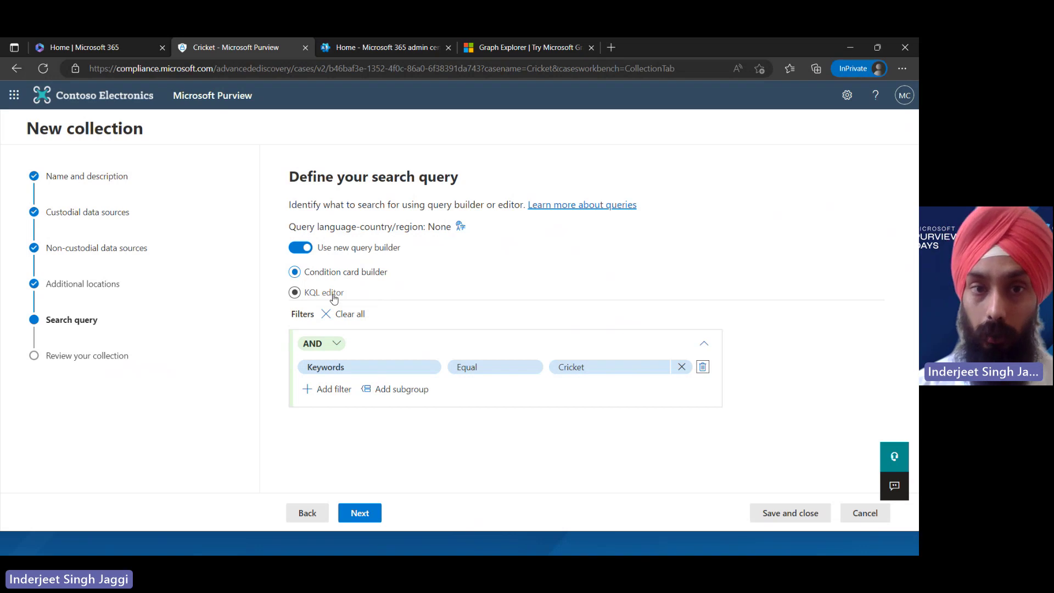
click(373, 522)
click(371, 519)
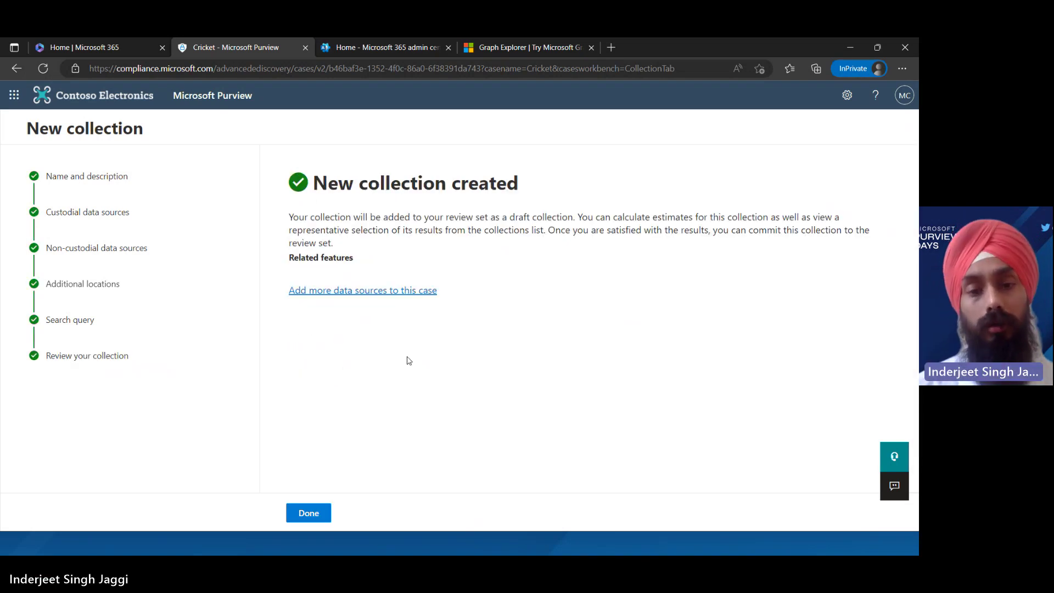
Inspect the Cricket collection's details and Communications, then return to the eDiscovery (Premium) overview
click(309, 513)
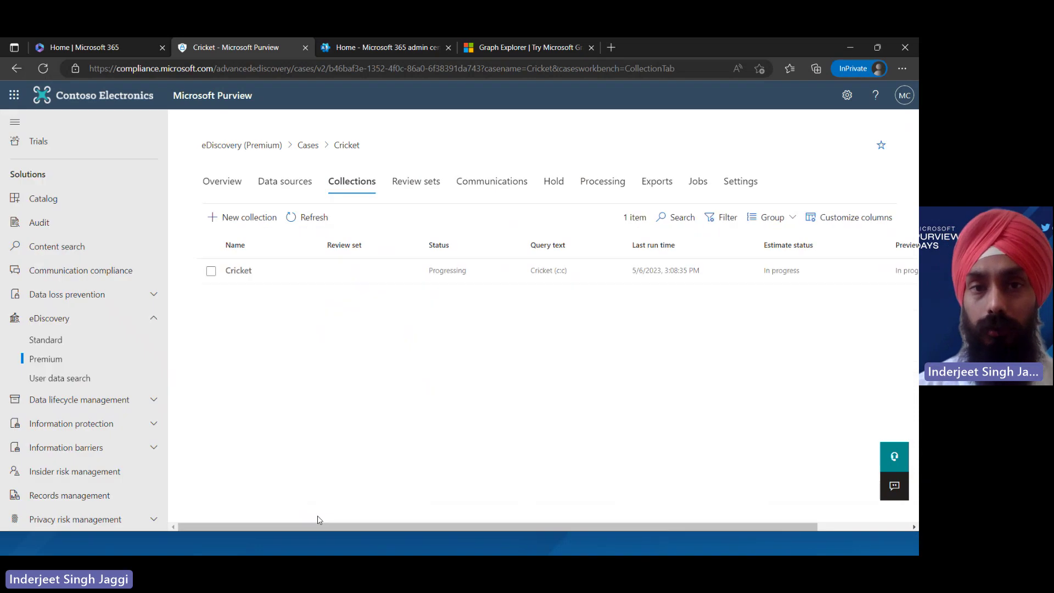
click(420, 185)
click(376, 183)
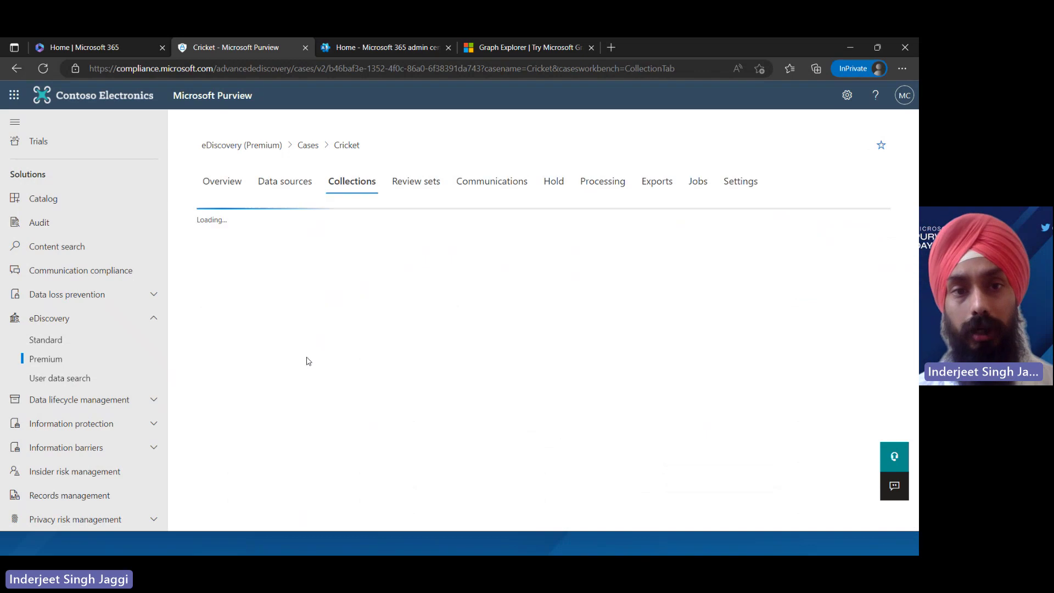
click(307, 272)
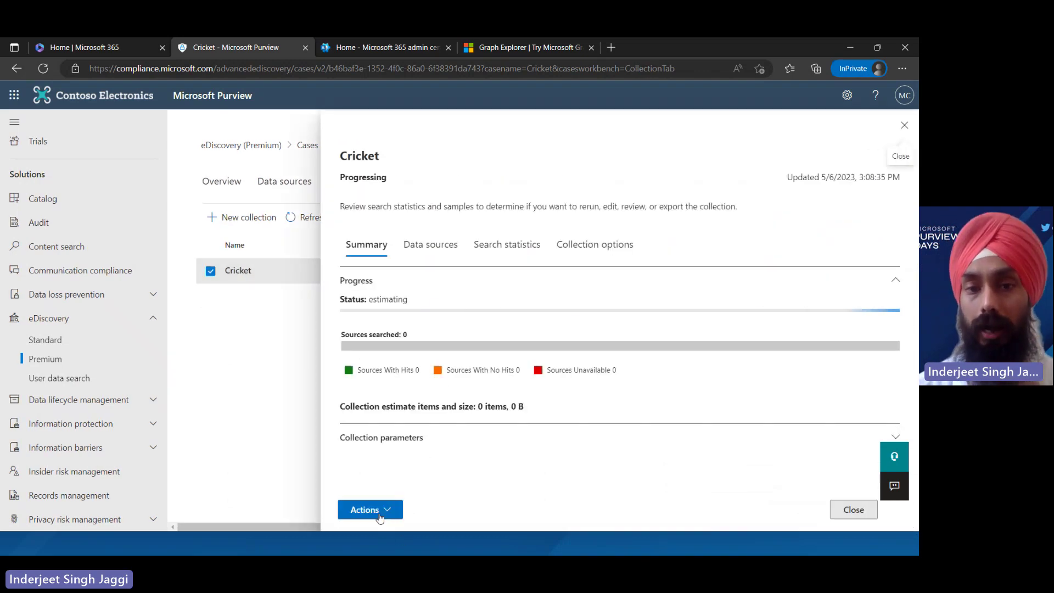
click(378, 509)
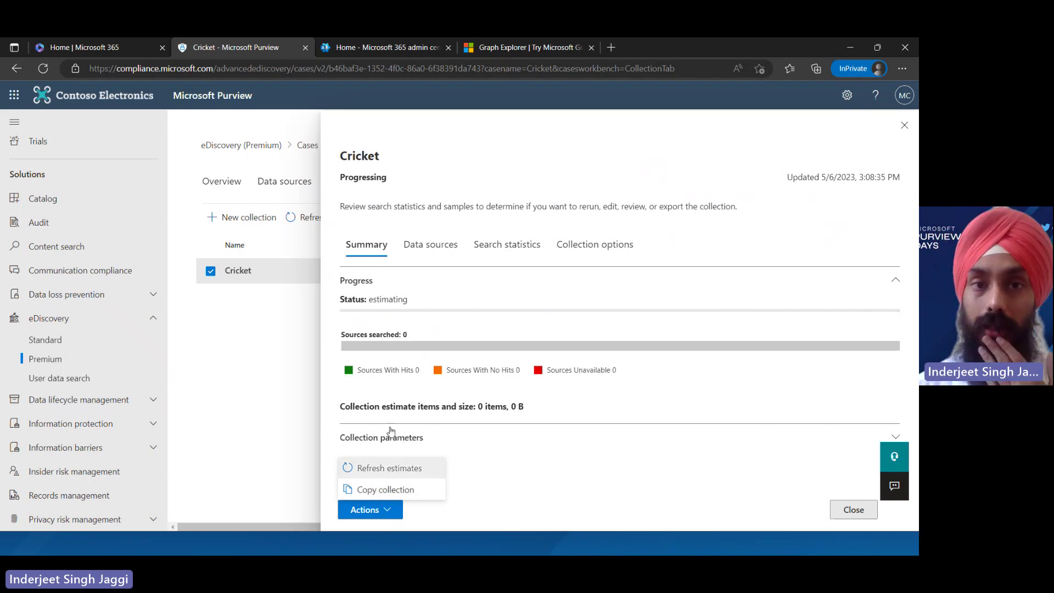
click(905, 125)
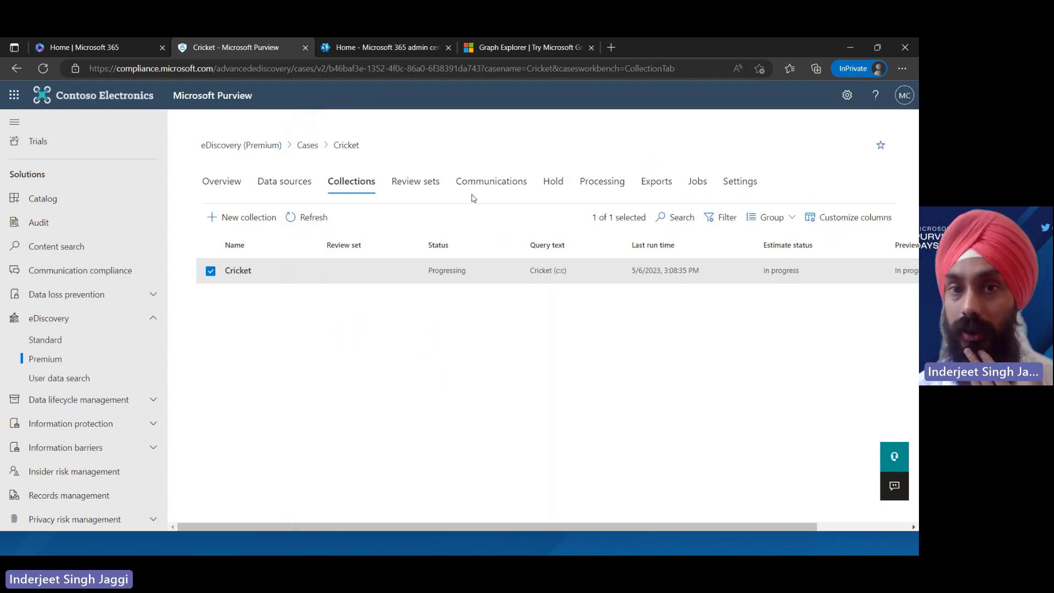
click(500, 186)
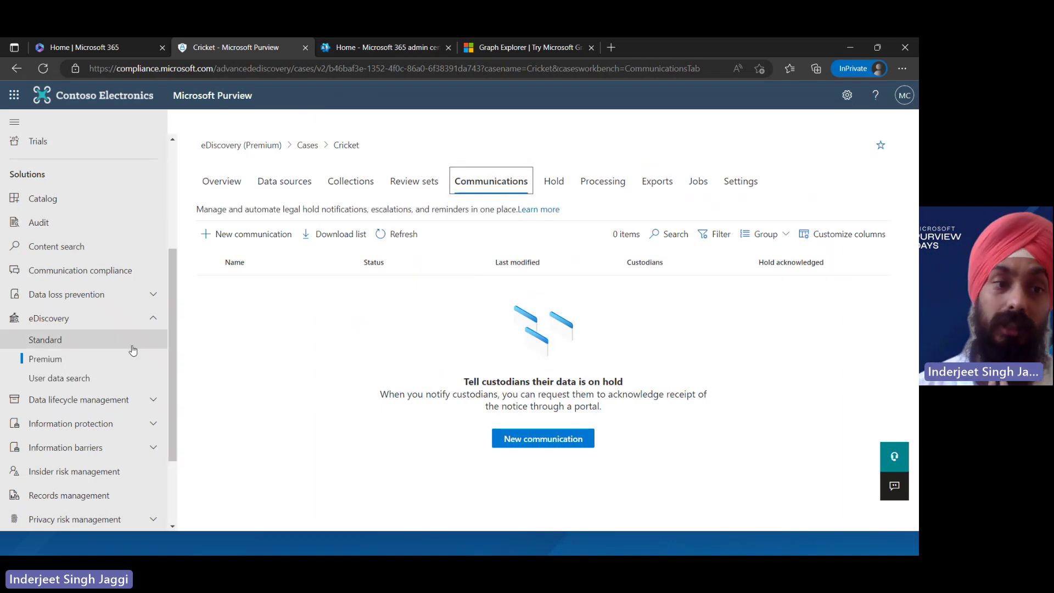
click(101, 360)
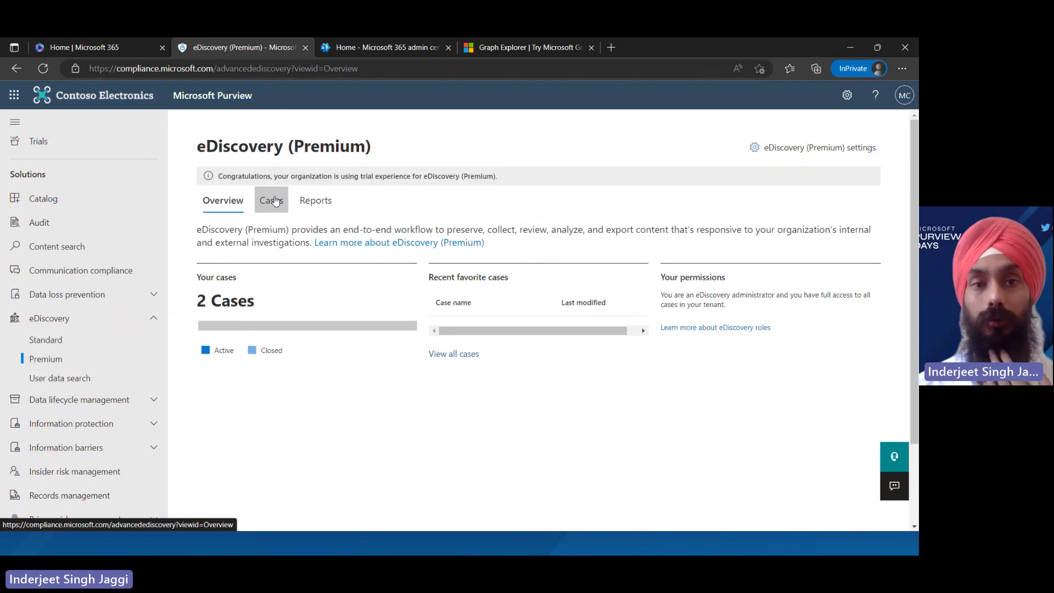
Open the Tennis case from the Cases list and view its Data sources collections
click(270, 200)
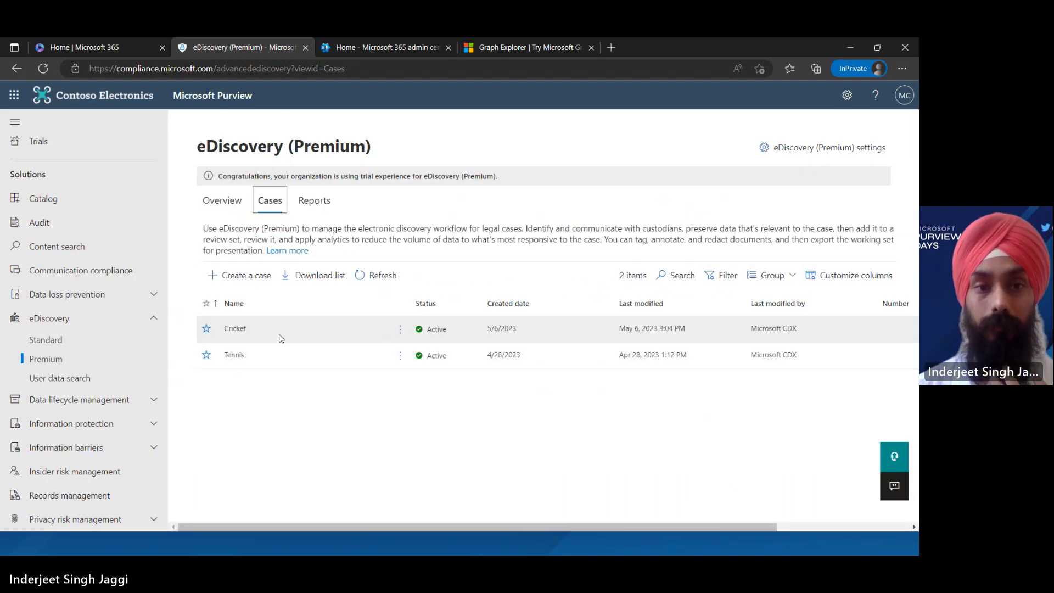
click(282, 357)
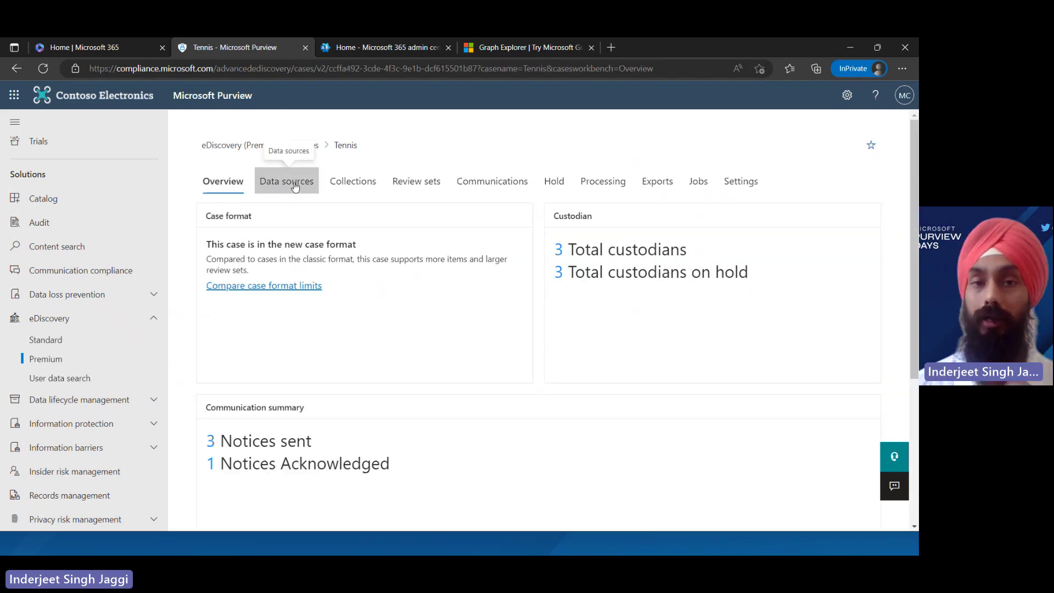
click(295, 186)
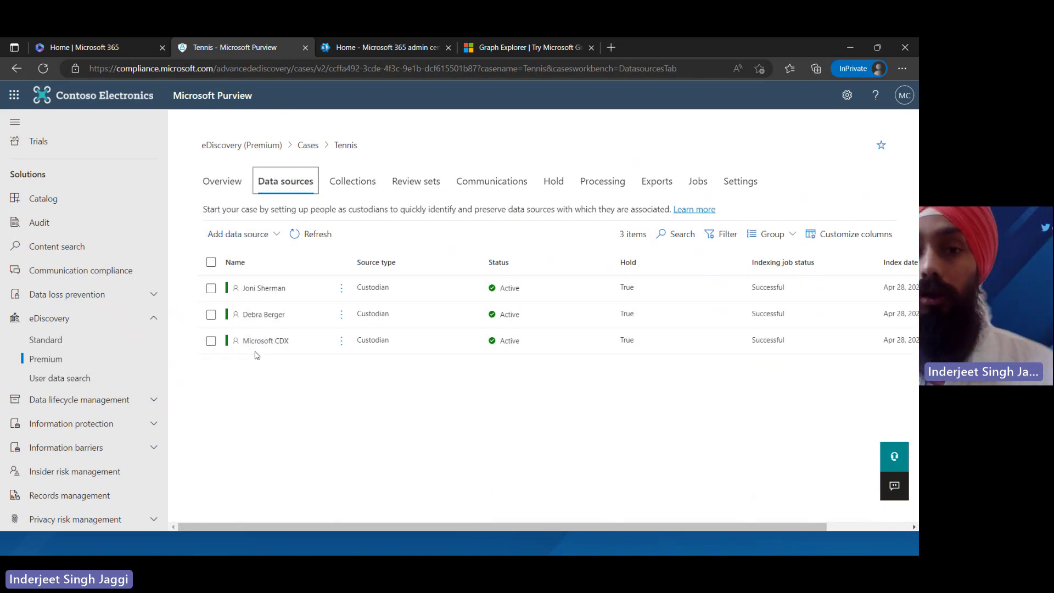
click(367, 192)
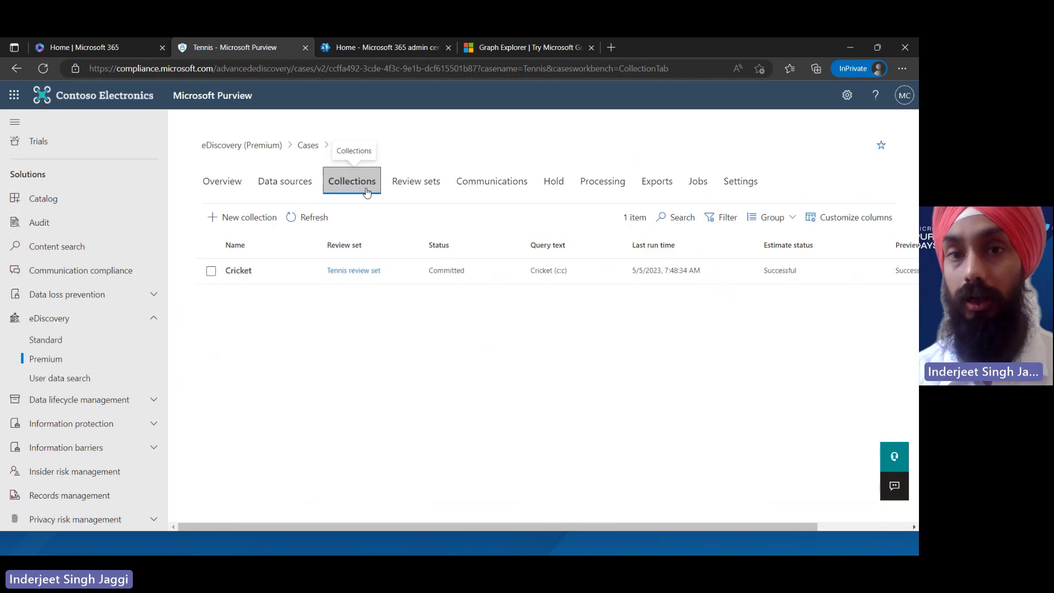
click(295, 272)
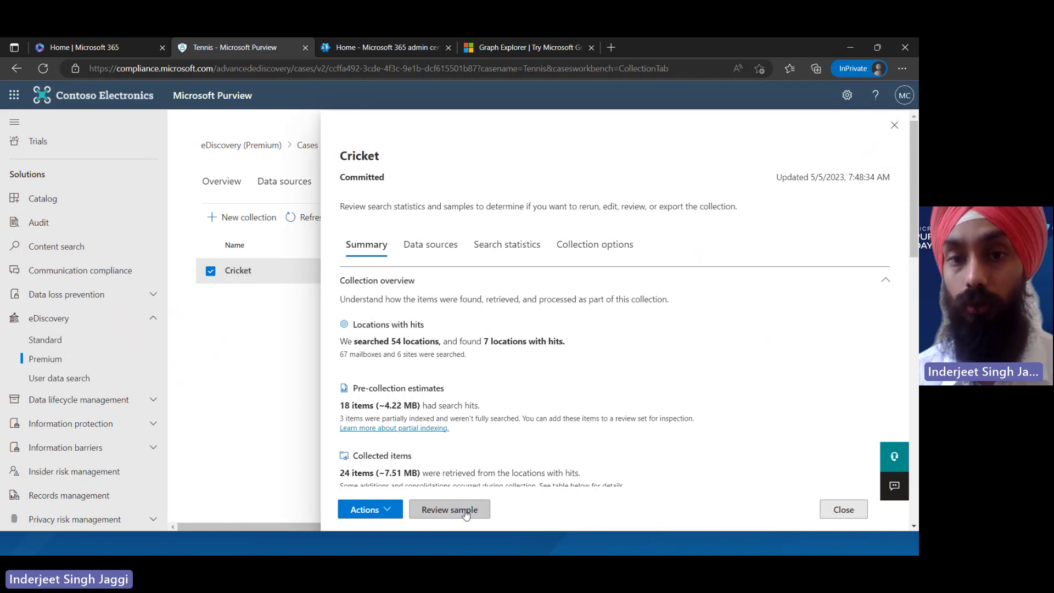
click(466, 514)
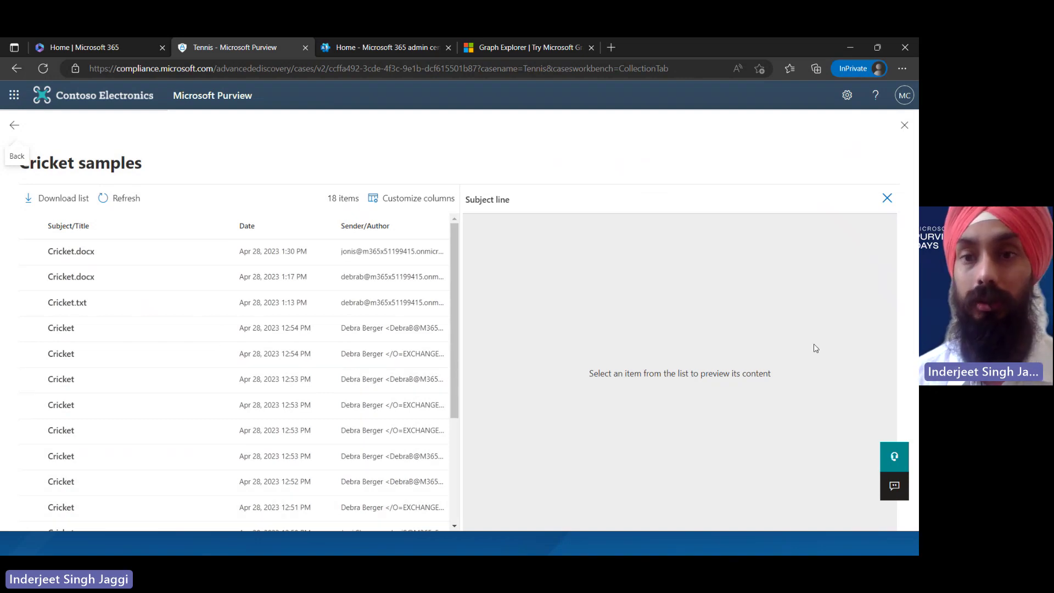
click(906, 126)
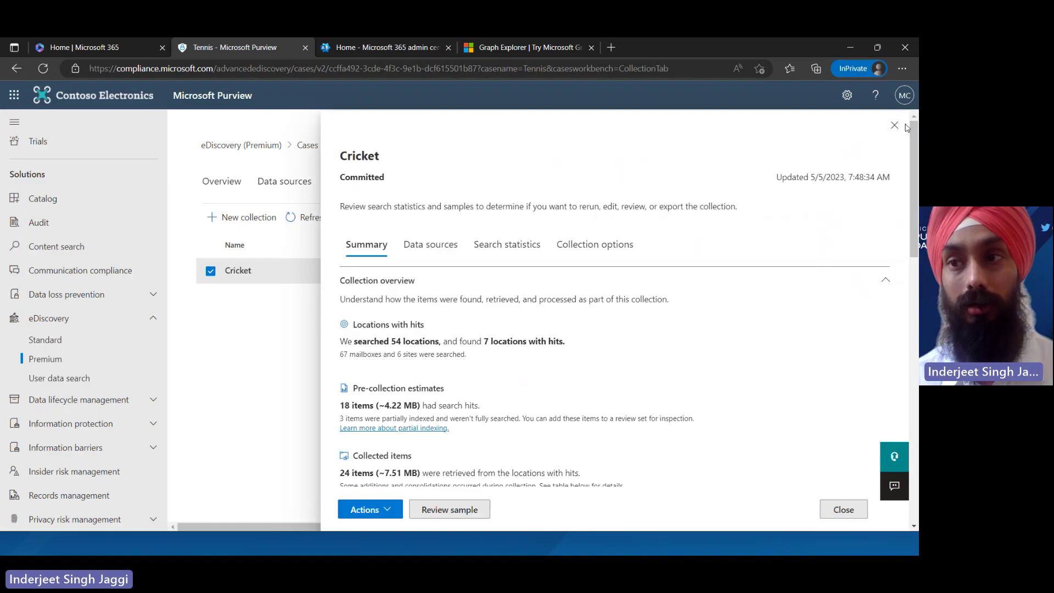
click(905, 126)
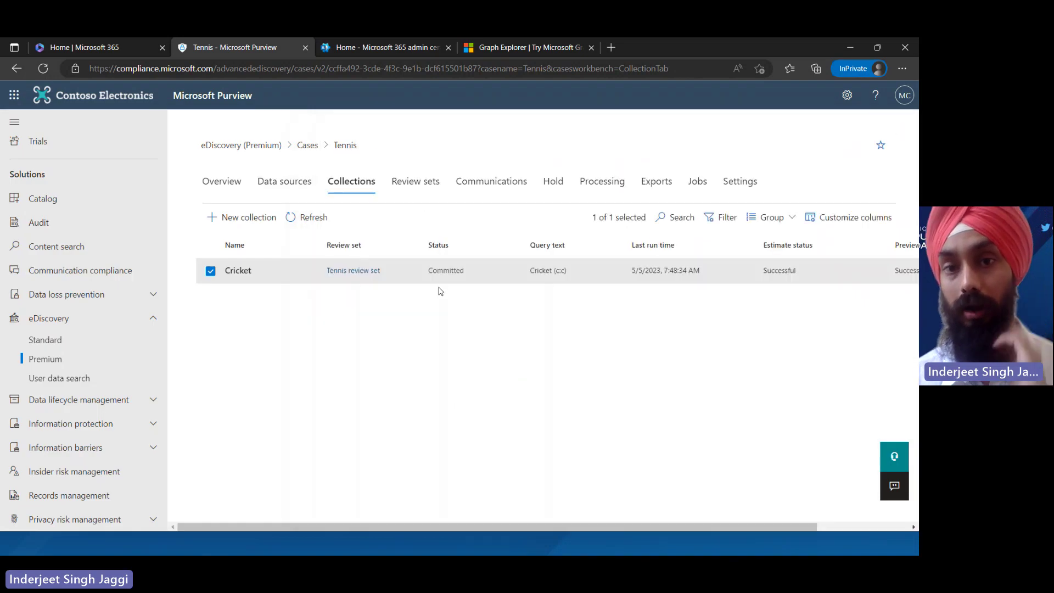
click(280, 279)
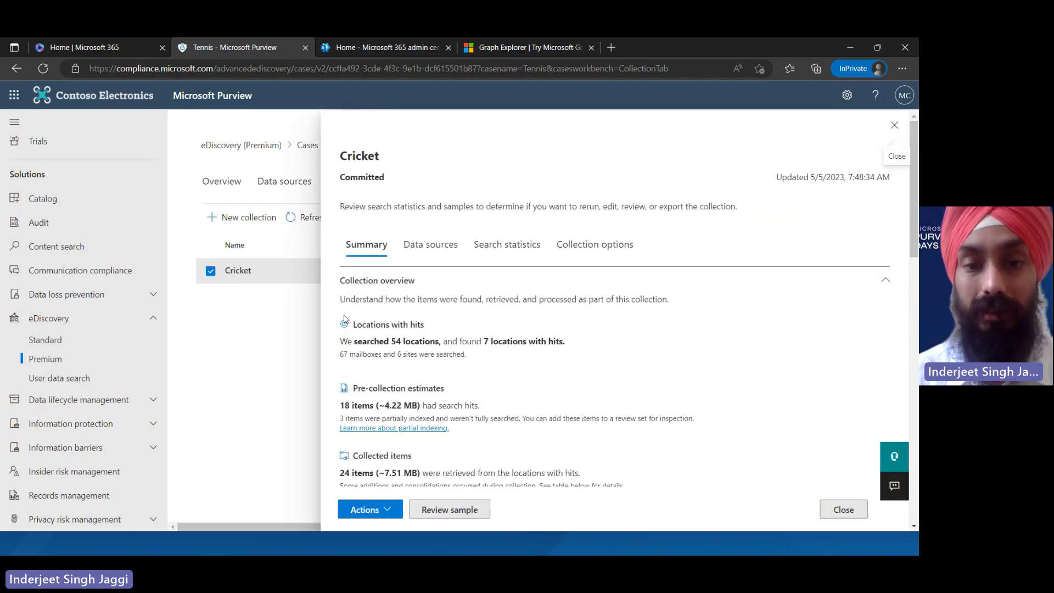
click(387, 509)
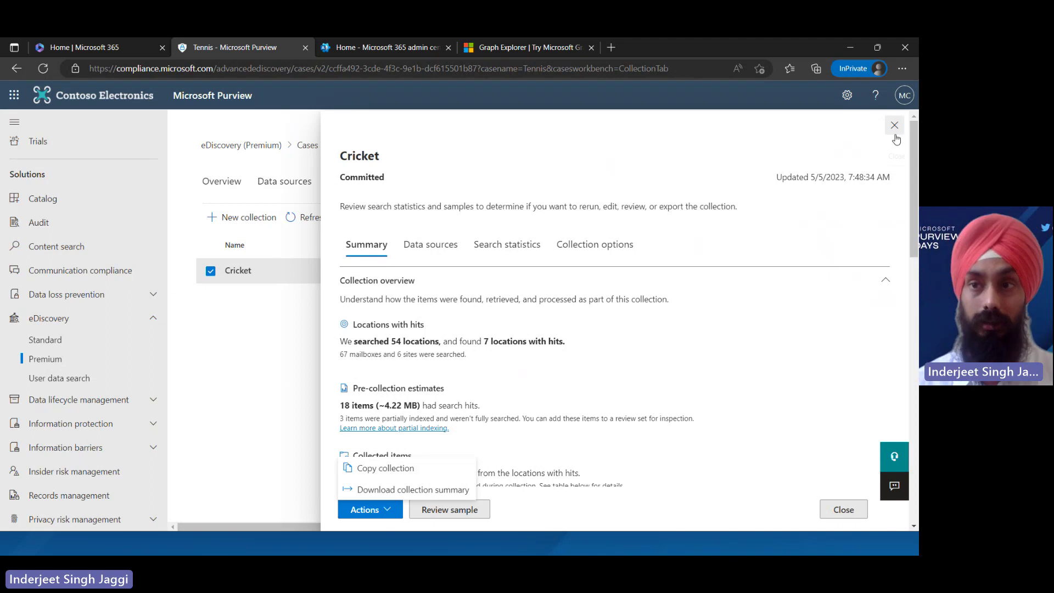
click(425, 248)
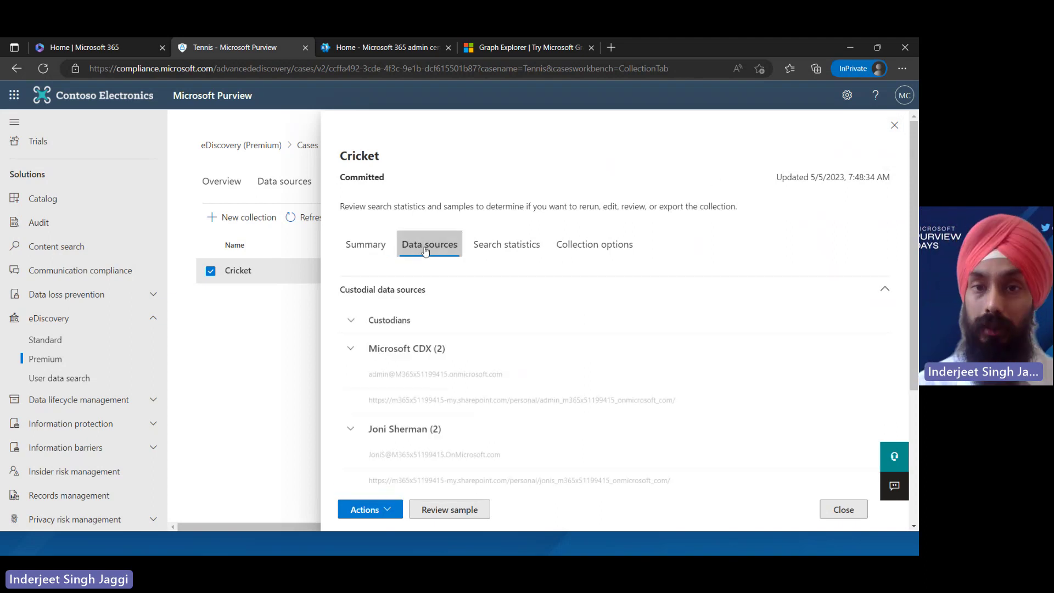
click(522, 245)
click(588, 252)
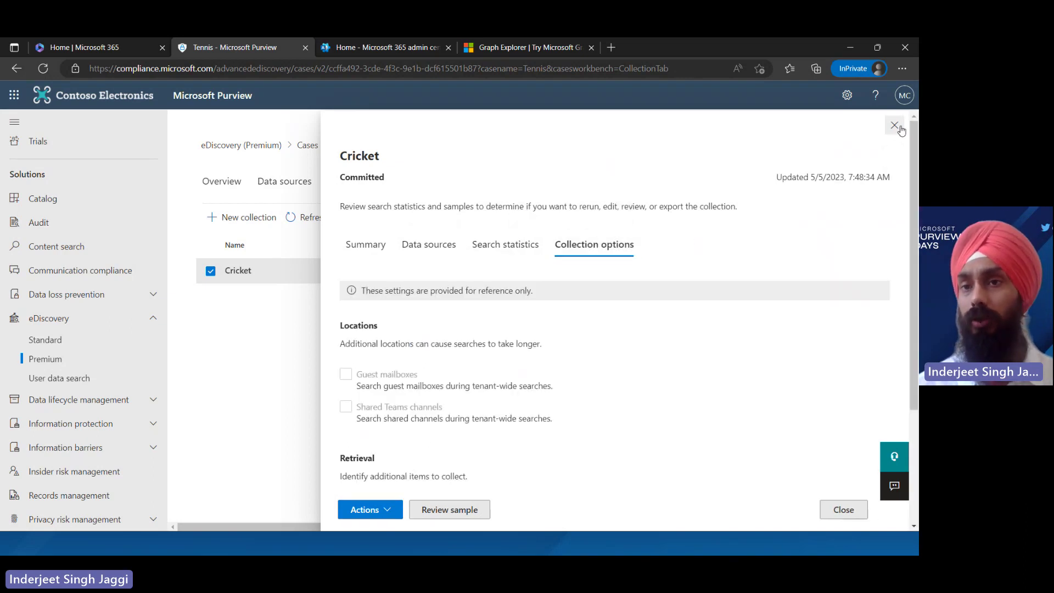
click(894, 125)
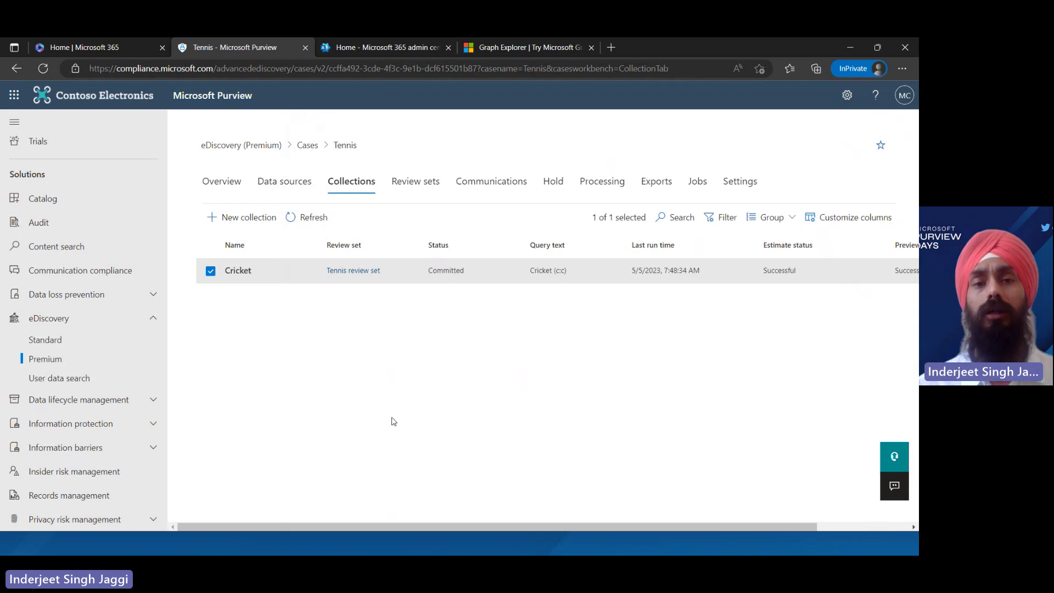
Open the Tennis review set and preview the first Cricket email in annotation mode
click(417, 183)
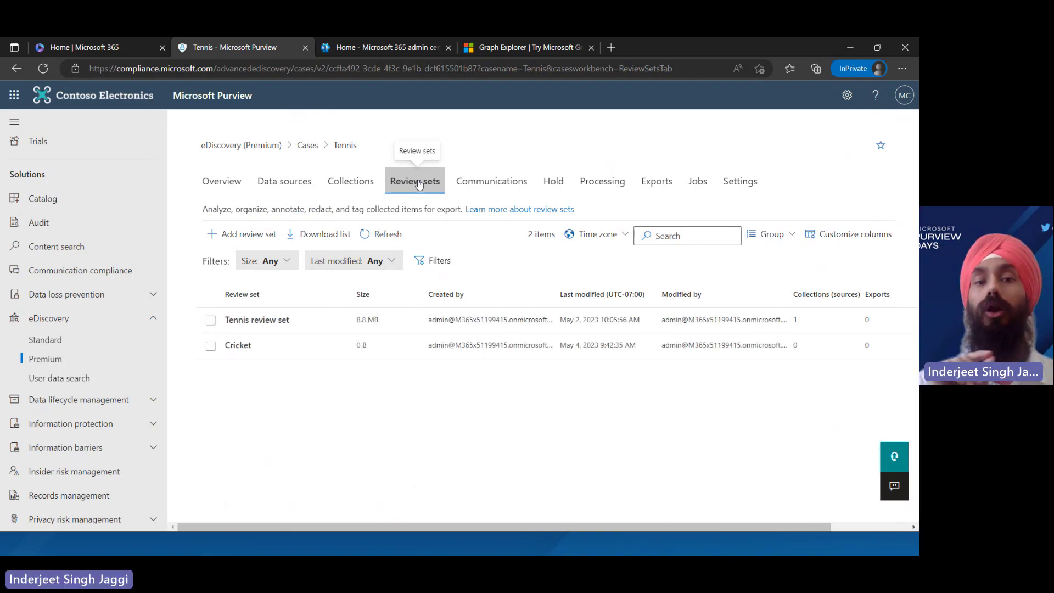
click(304, 320)
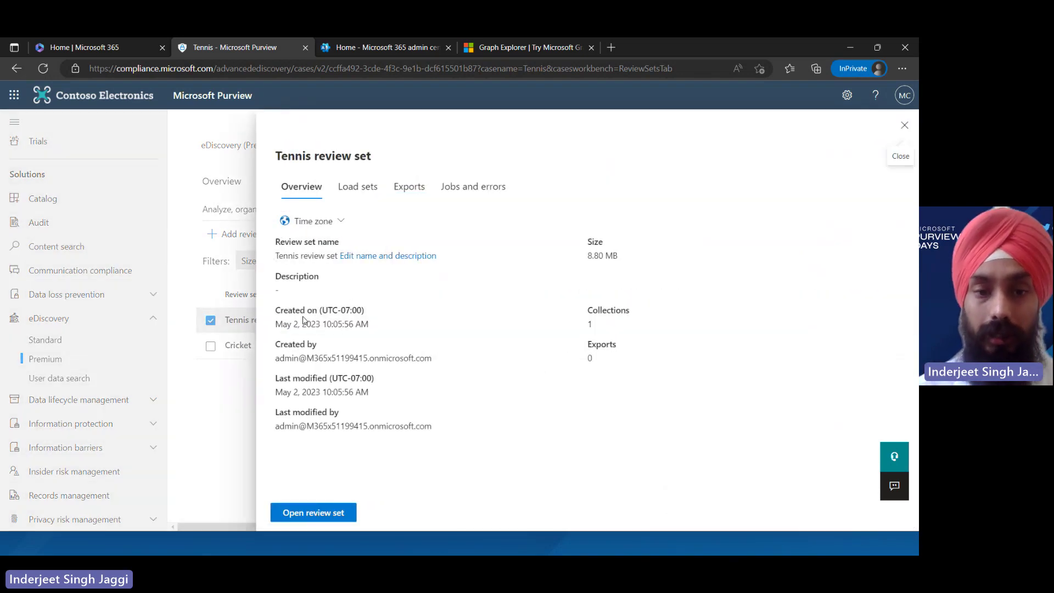
click(314, 513)
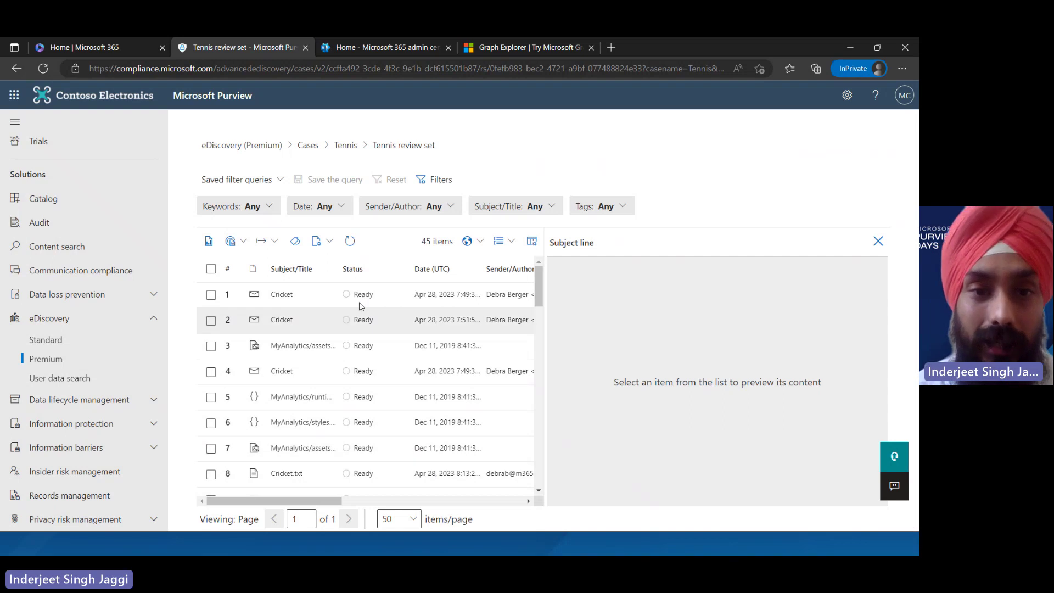
click(336, 301)
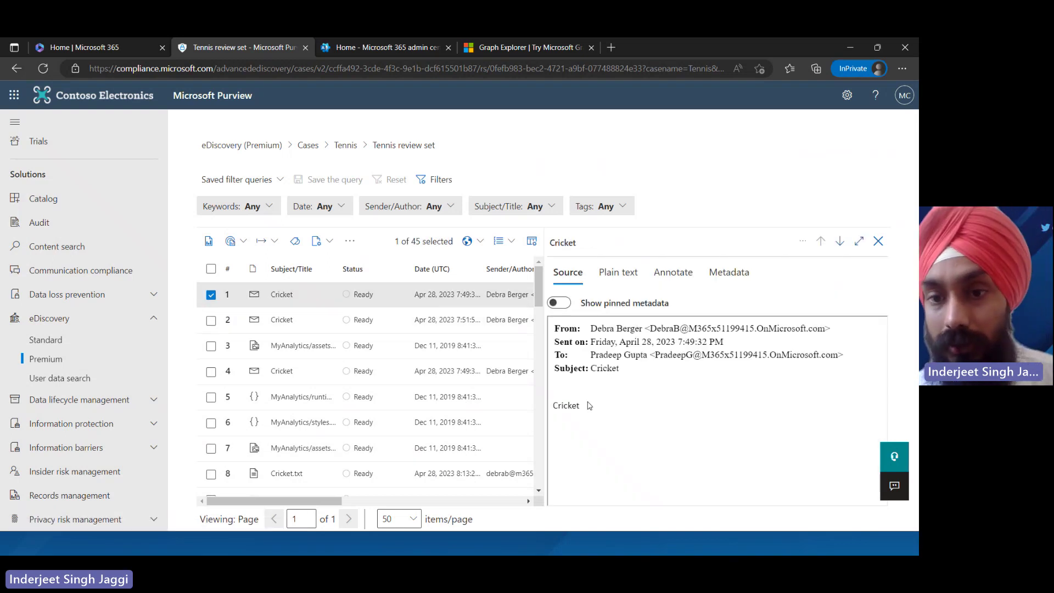
drag(592, 411, 549, 413)
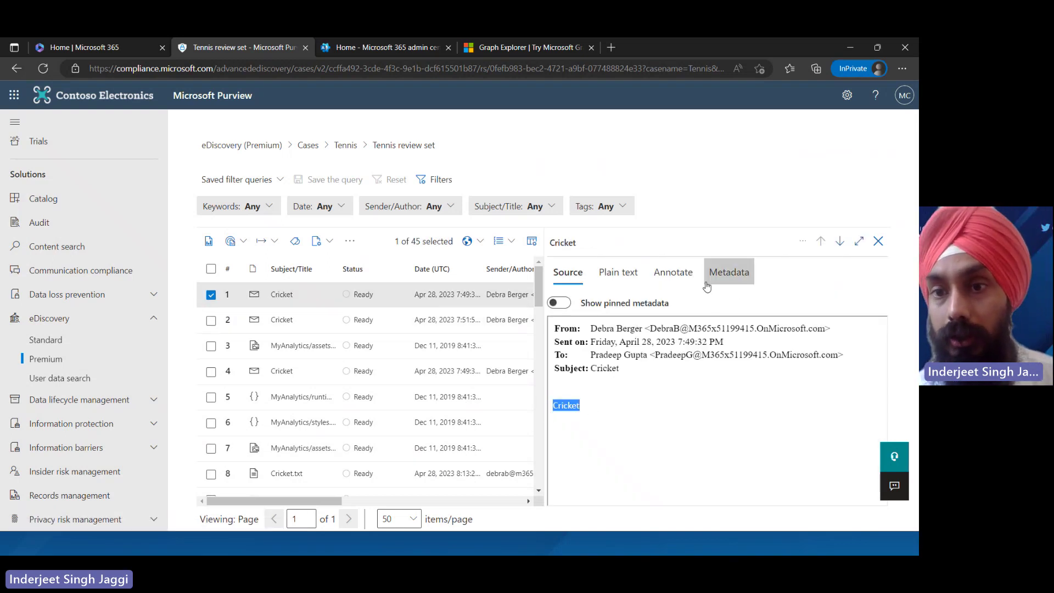
click(664, 275)
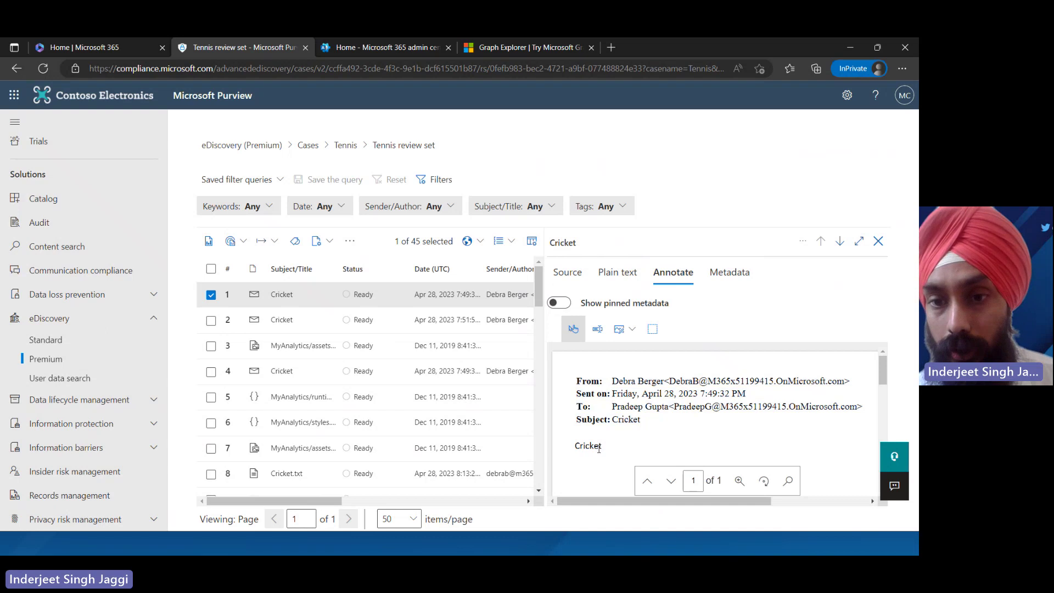
Mark the word Cricket in the first email with a red freehand pencil stroke
drag(575, 446, 599, 449)
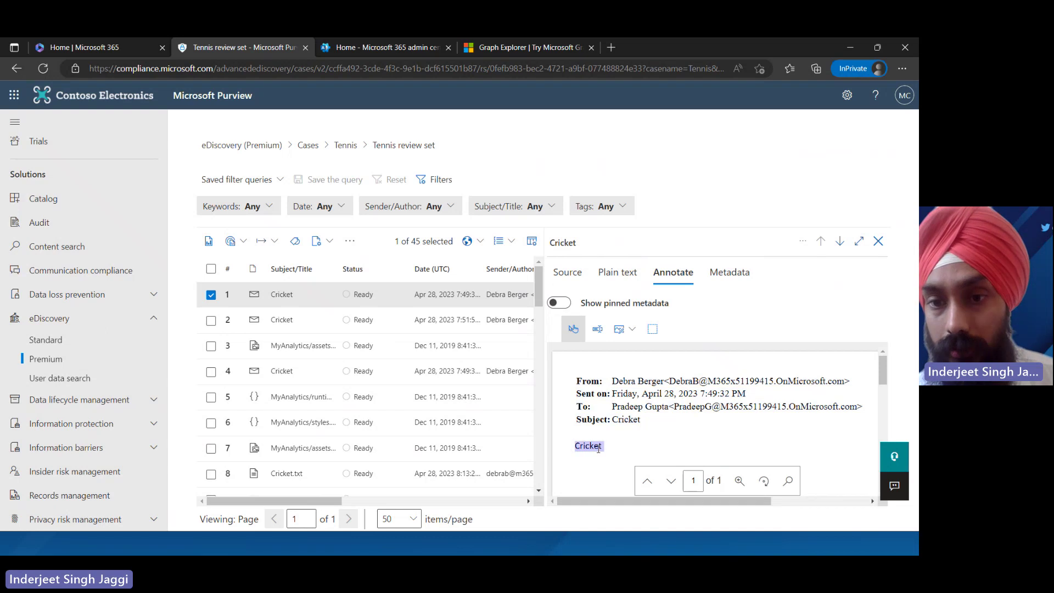
click(626, 329)
mouse_move(666, 356)
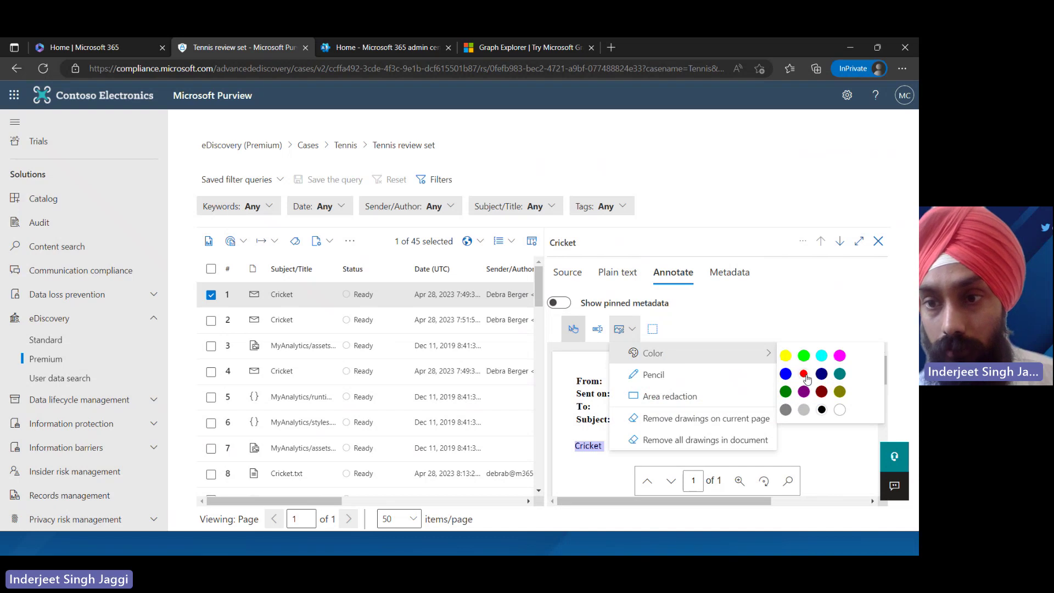
click(731, 375)
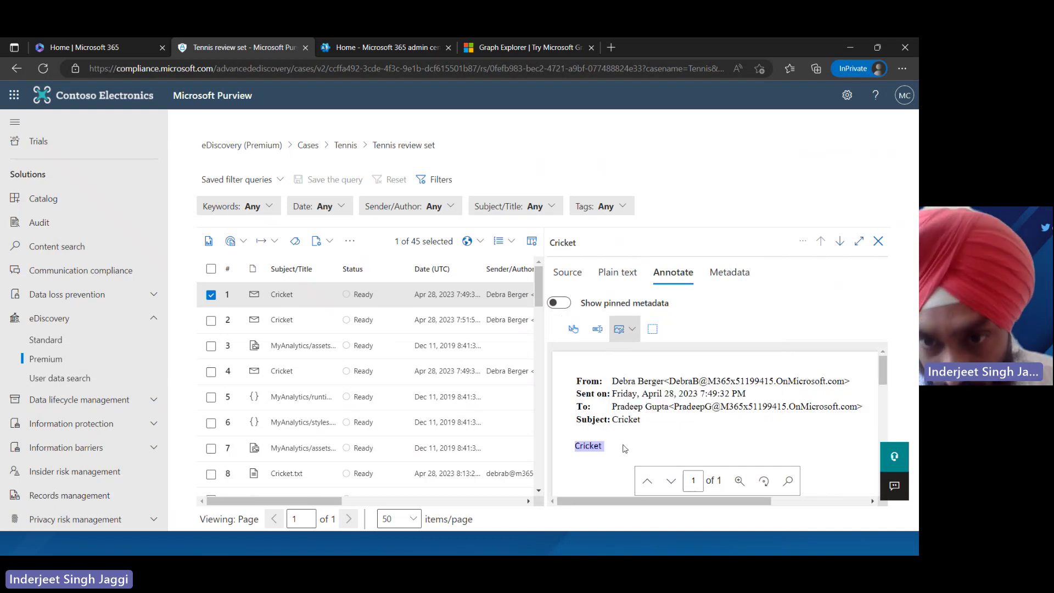
mouse_move(624, 449)
mouse_down()
mouse_move(576, 453)
mouse_move(591, 440)
mouse_move(615, 448)
mouse_move(584, 443)
mouse_move(573, 456)
mouse_move(600, 459)
mouse_move(613, 443)
mouse_up()
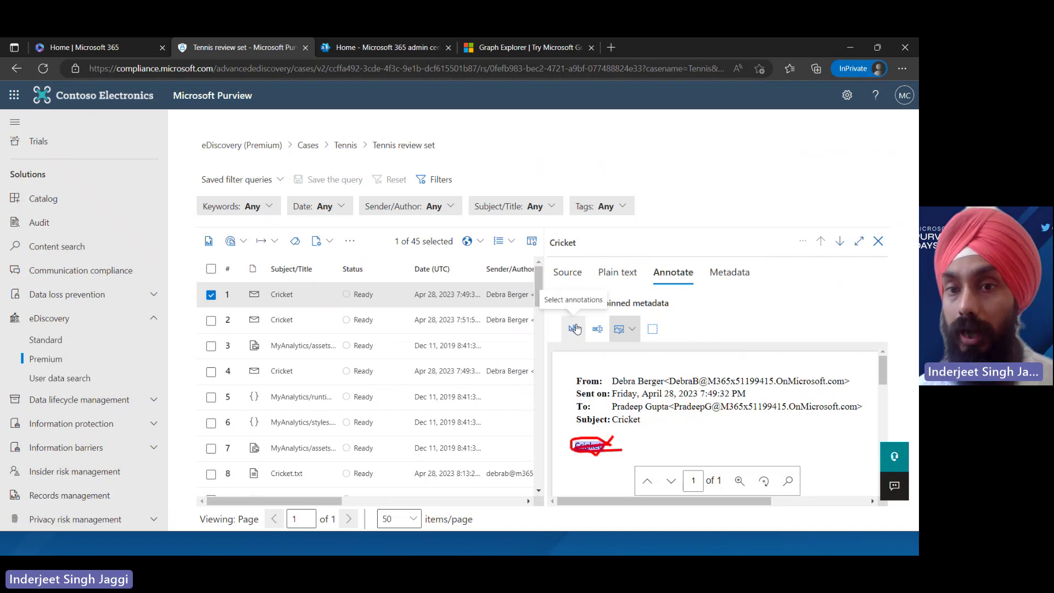
Reposition the ink annotation, delete the empty annotation box, and preview the second Cricket email
click(575, 329)
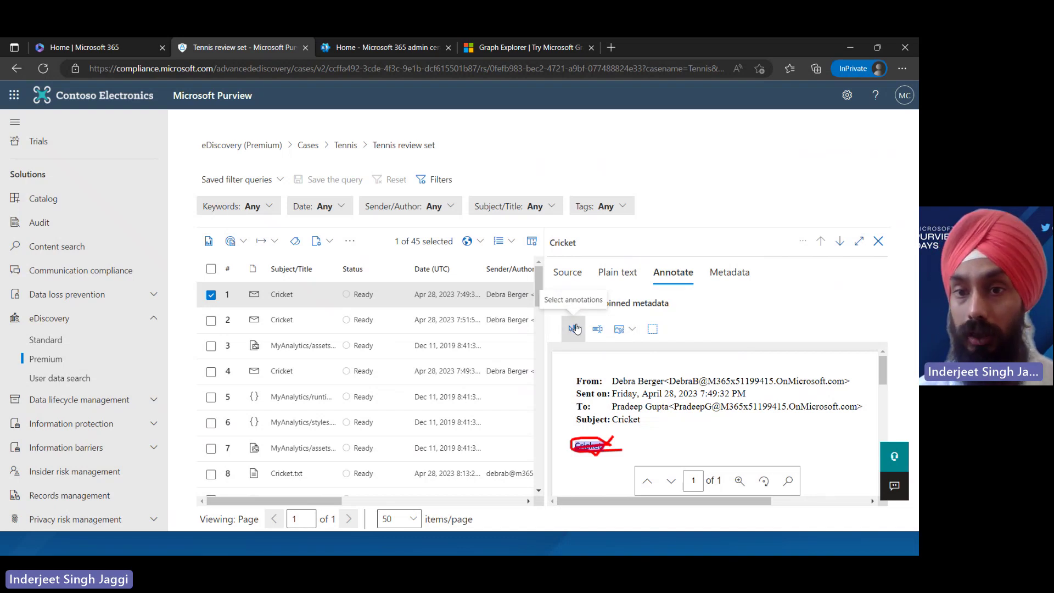
click(594, 443)
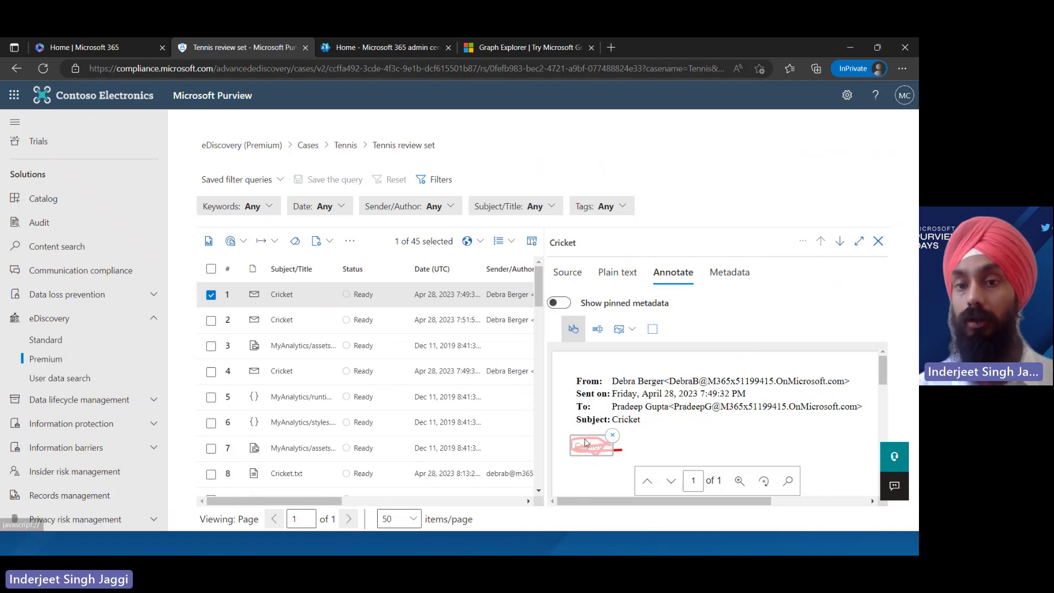
drag(583, 439, 669, 438)
click(688, 432)
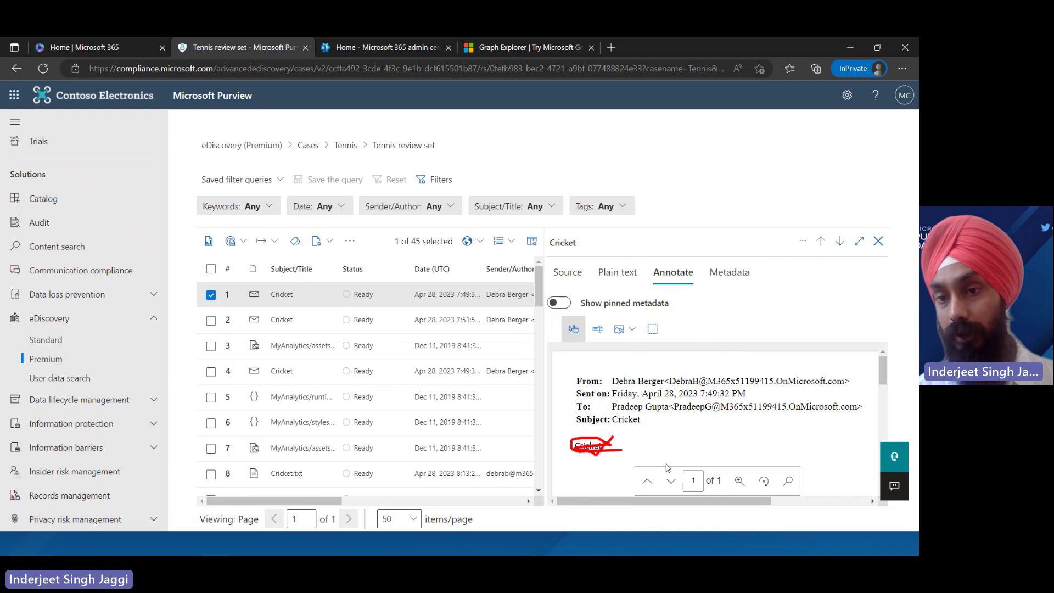
click(442, 320)
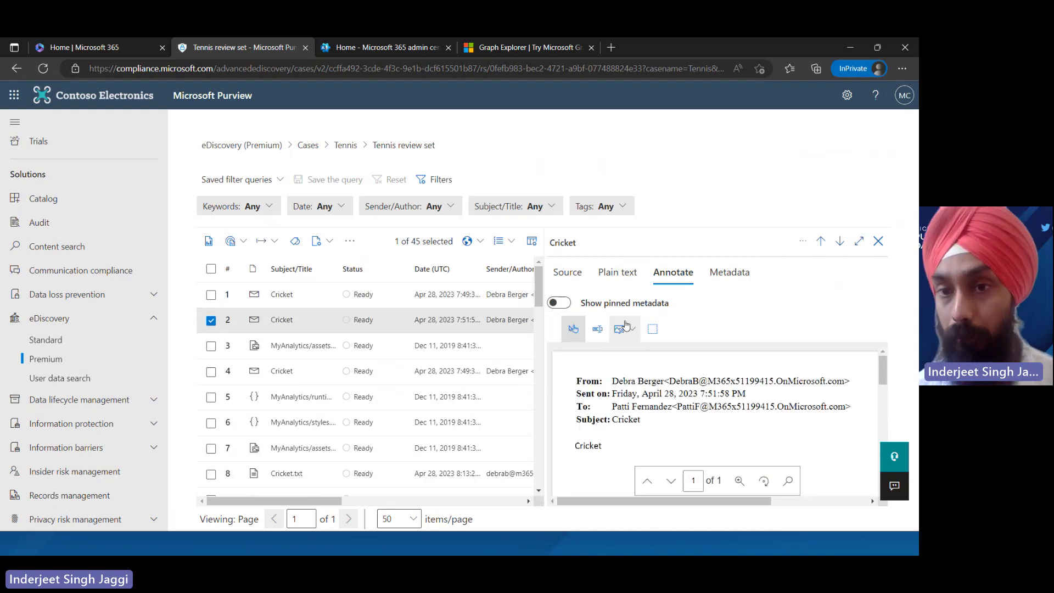
Draw an area redaction box over the body text Cricket in the second email
click(633, 331)
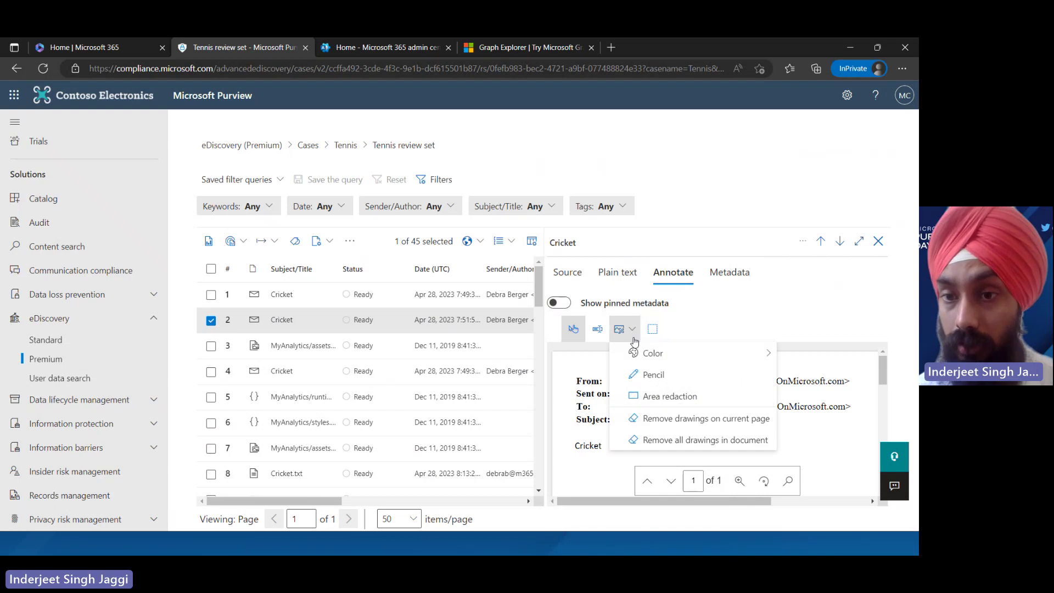
click(671, 398)
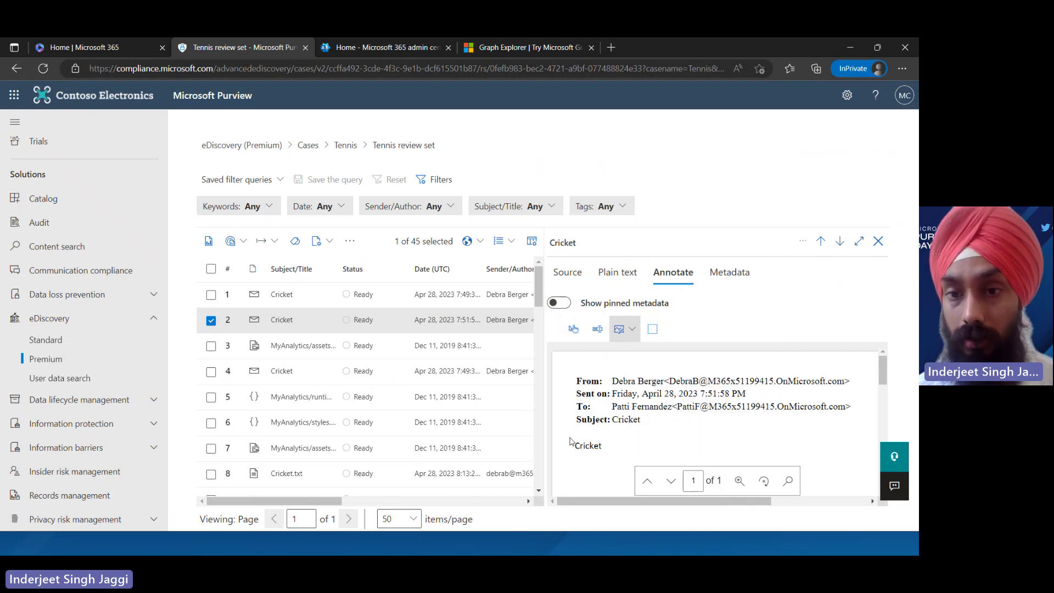
drag(565, 435, 619, 464)
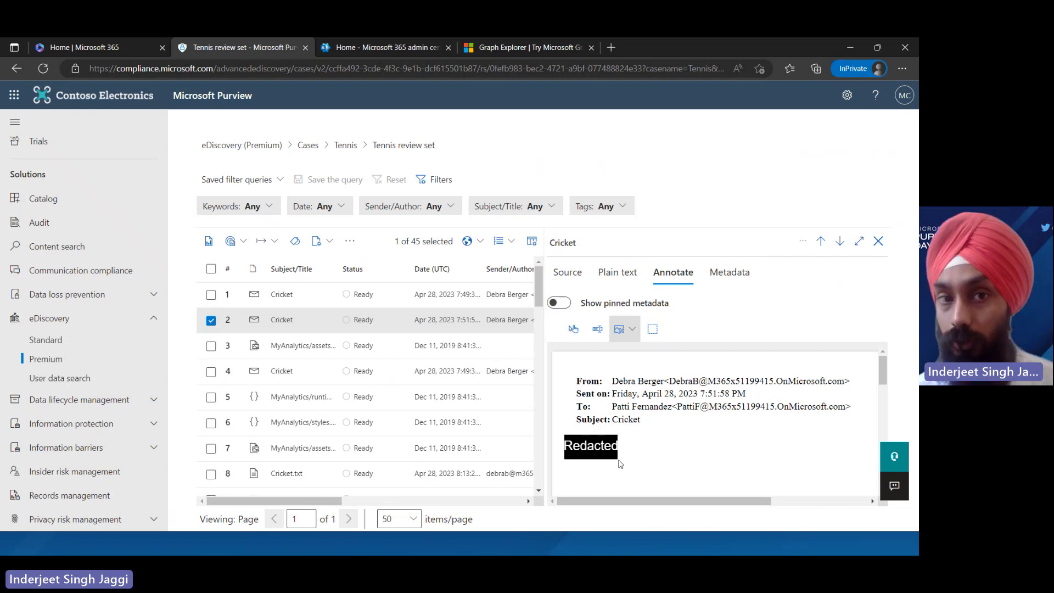
click(269, 244)
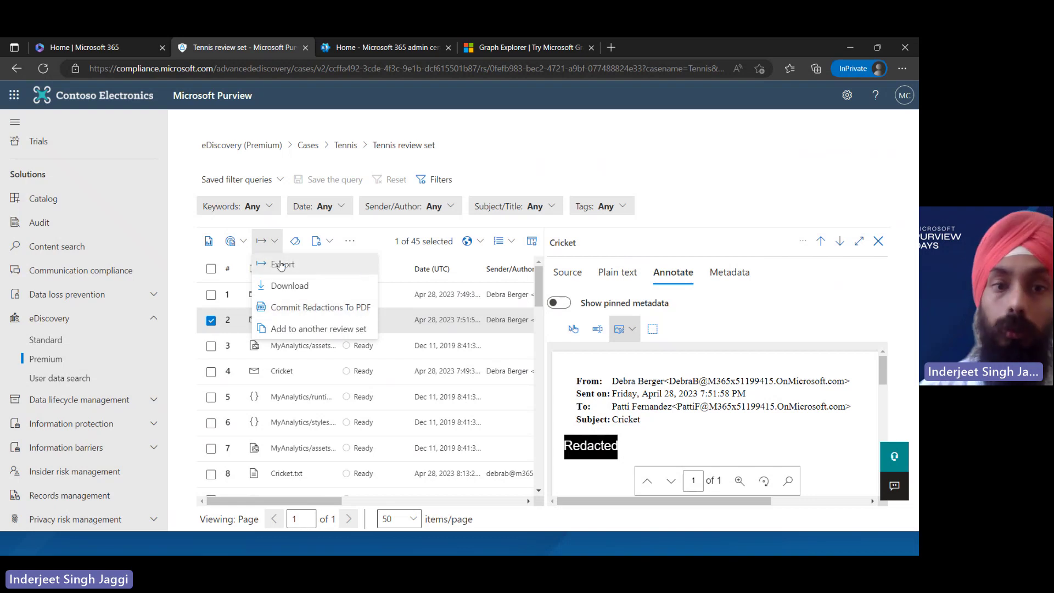
click(296, 242)
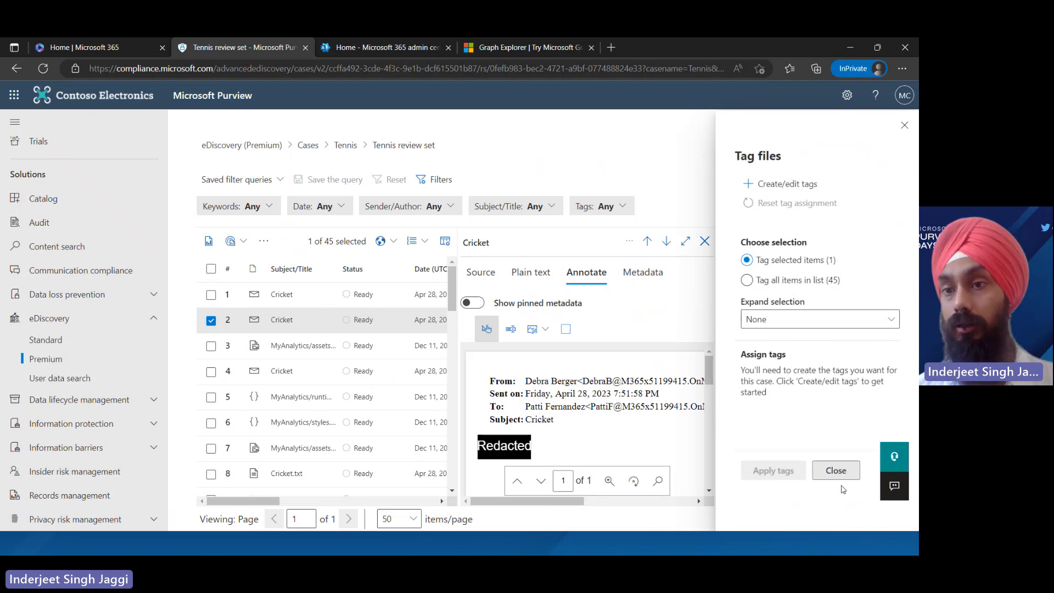
click(840, 483)
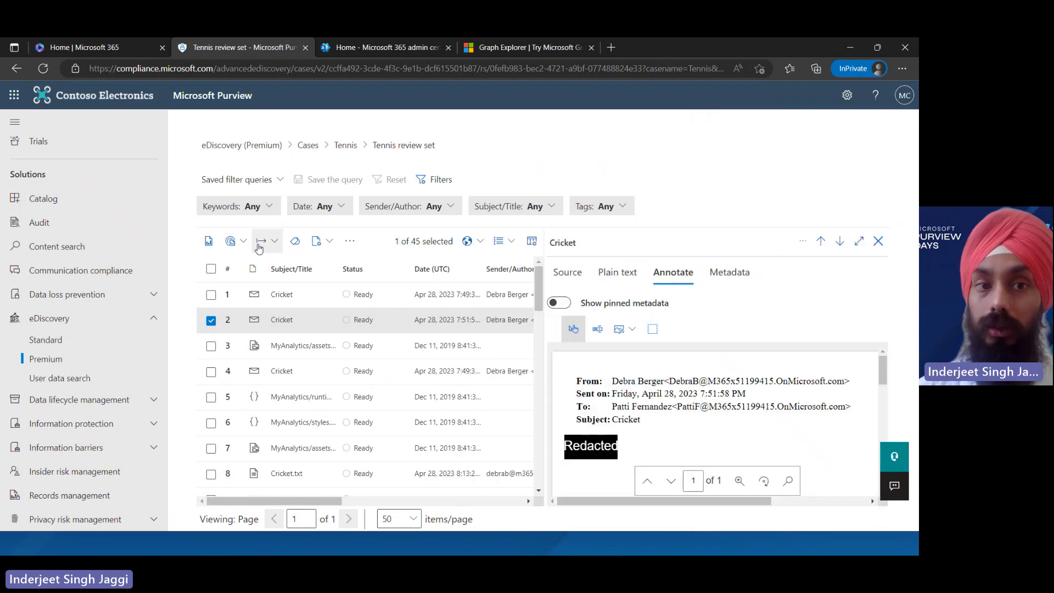
click(343, 248)
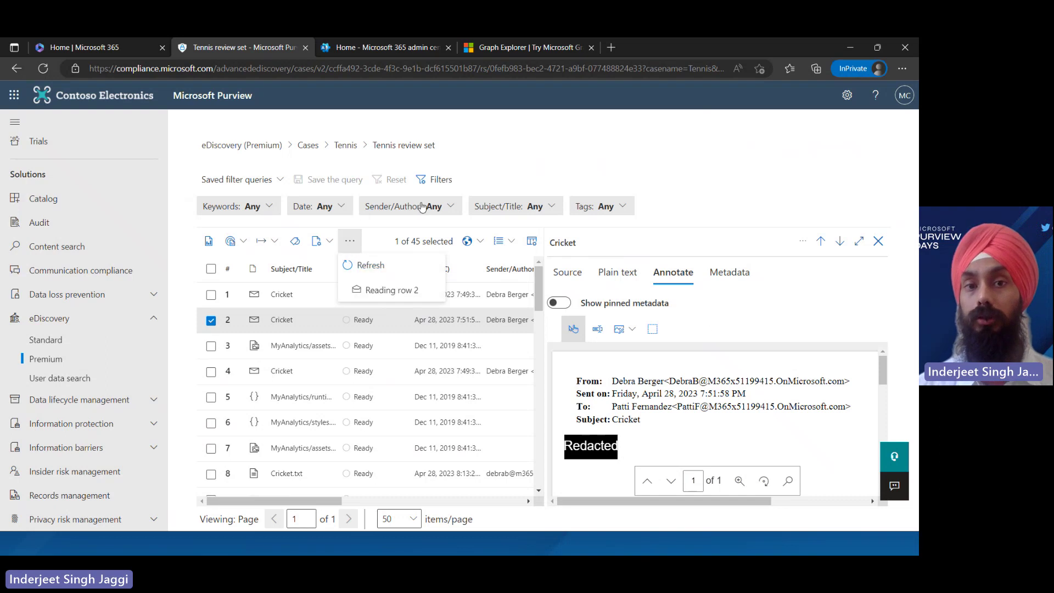
click(385, 239)
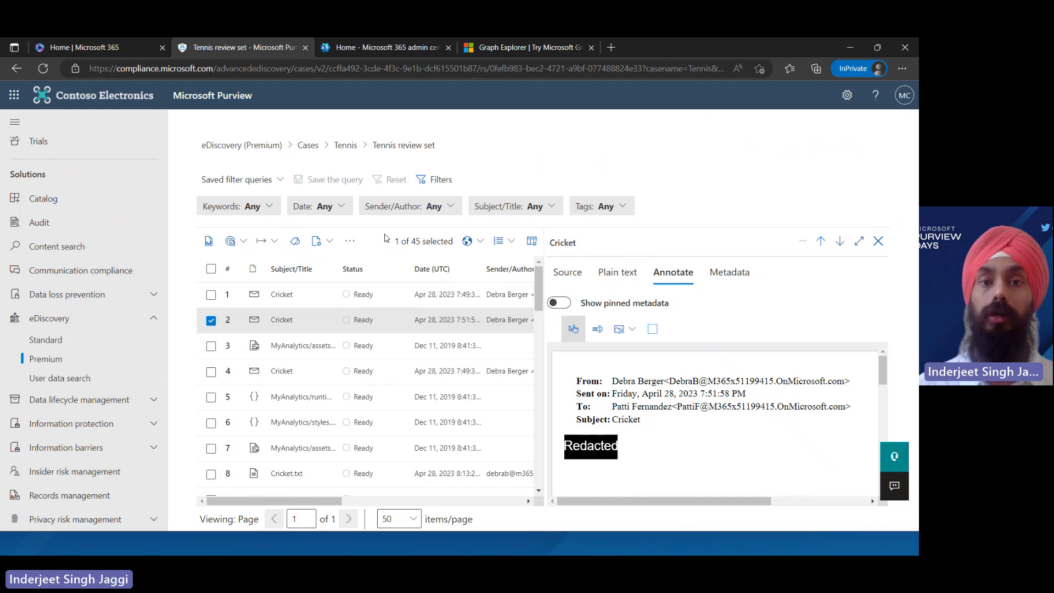
Check the Keywords, Date and Sender/Author filters, then go to the Tennis case's Communications
click(260, 207)
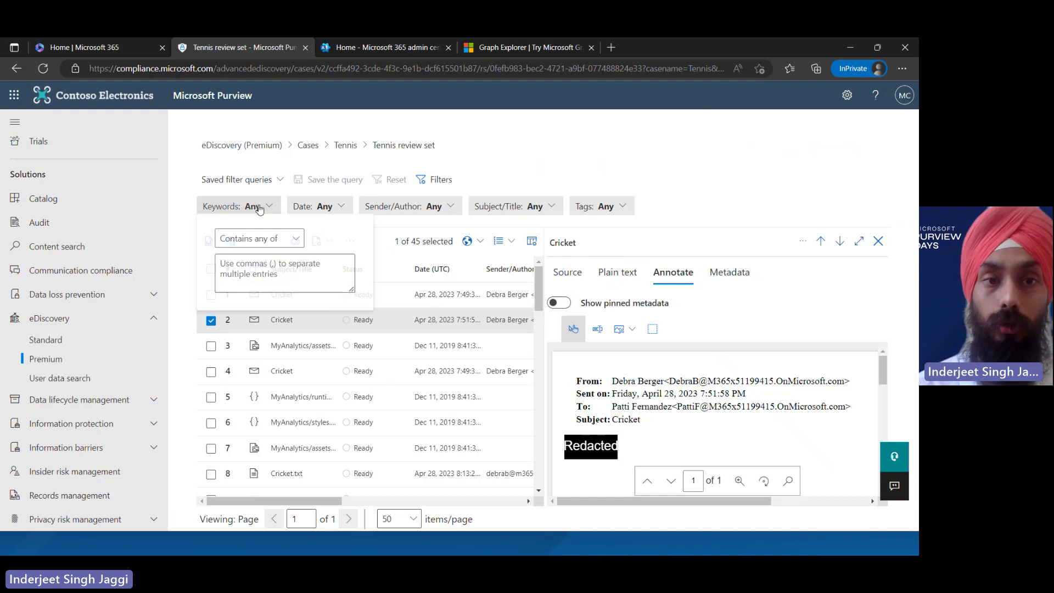
click(324, 207)
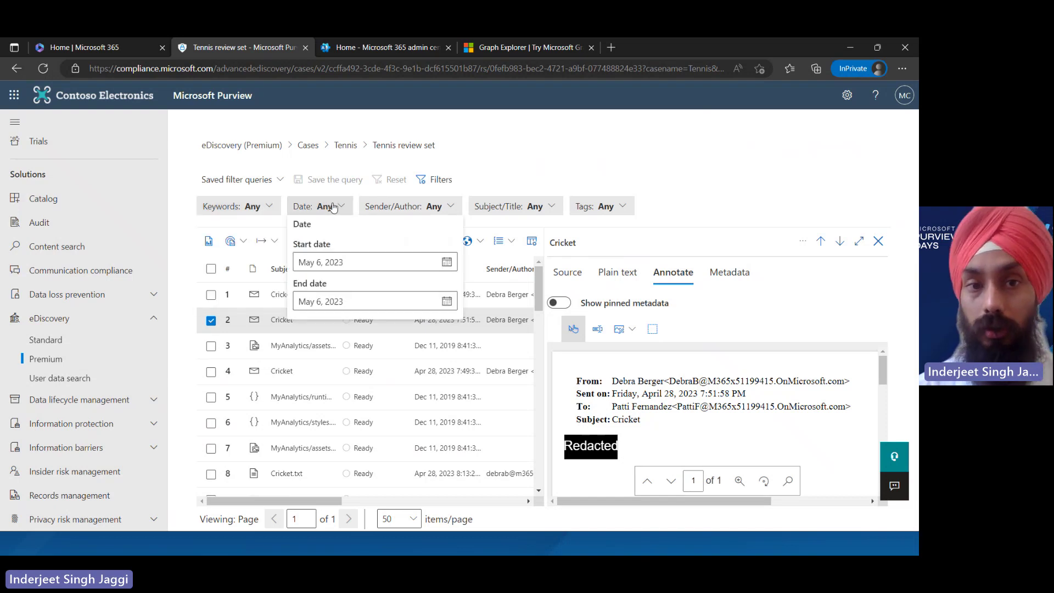
click(409, 206)
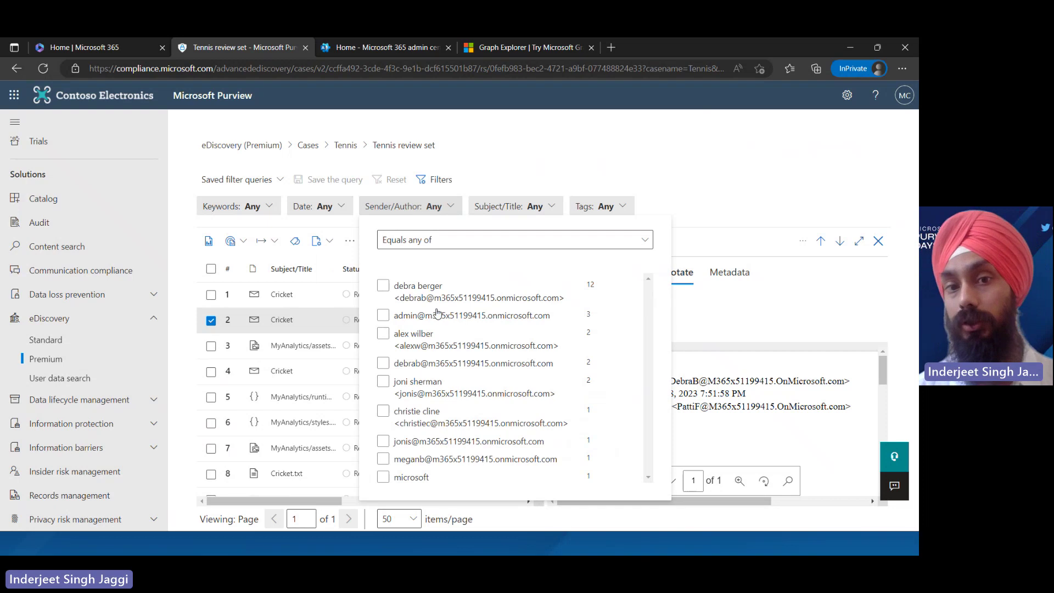
click(511, 164)
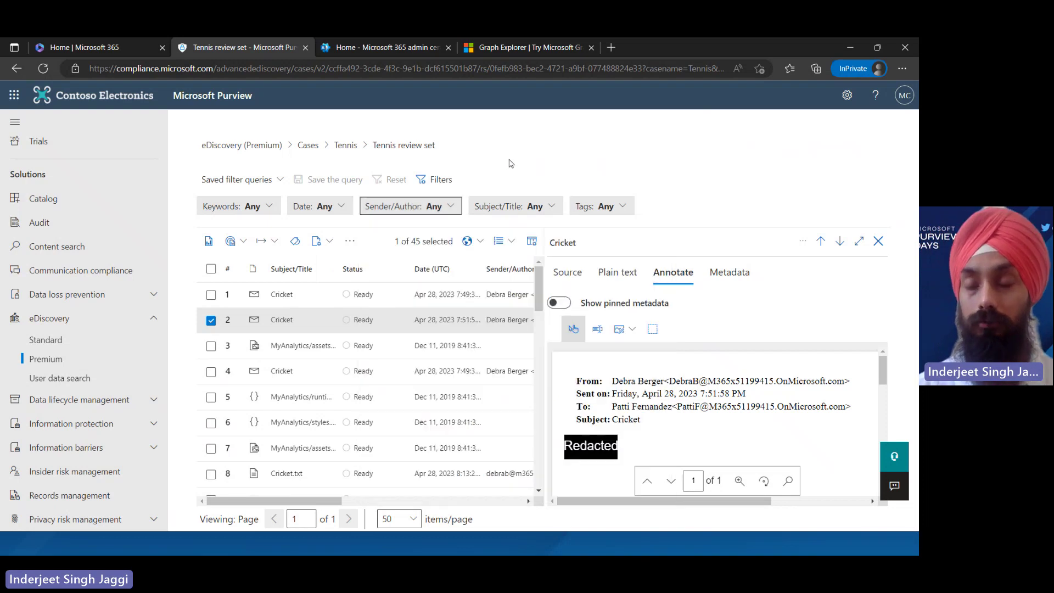
click(345, 145)
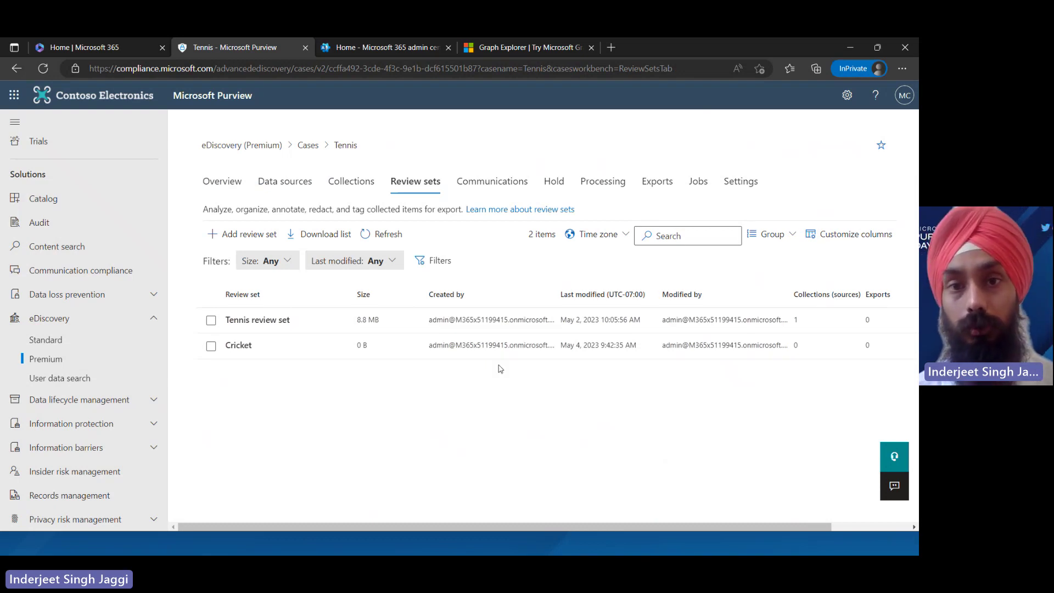
click(501, 182)
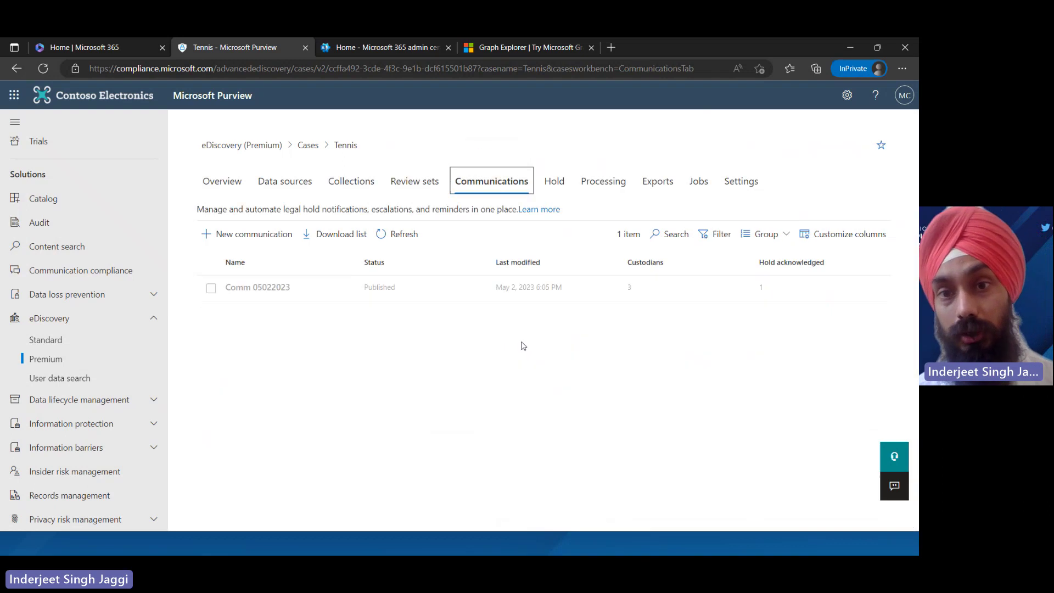
Open the Comm 05022023 notice's details and start editing it
click(308, 291)
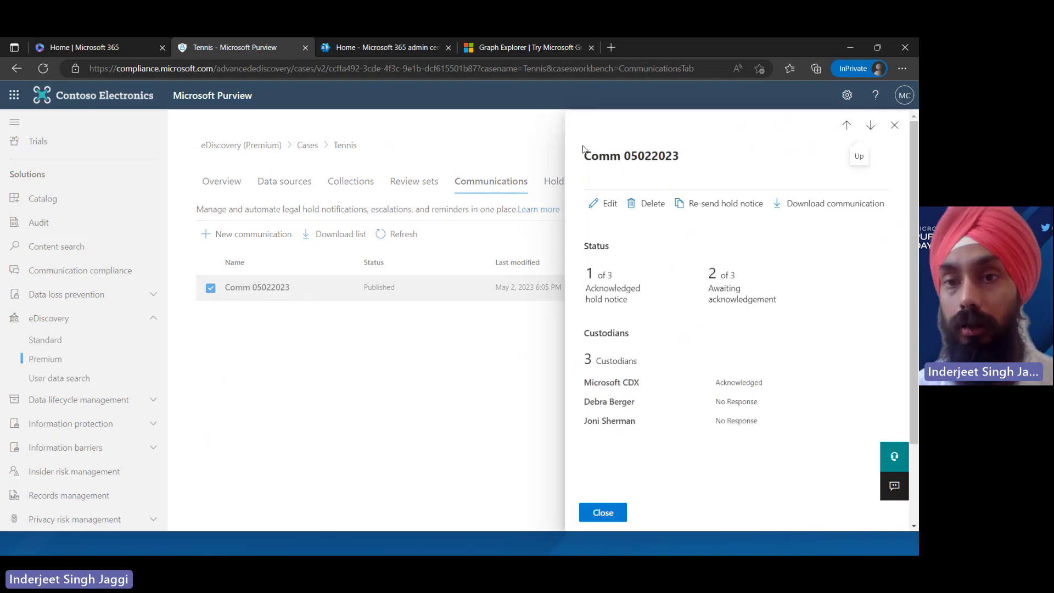
click(596, 206)
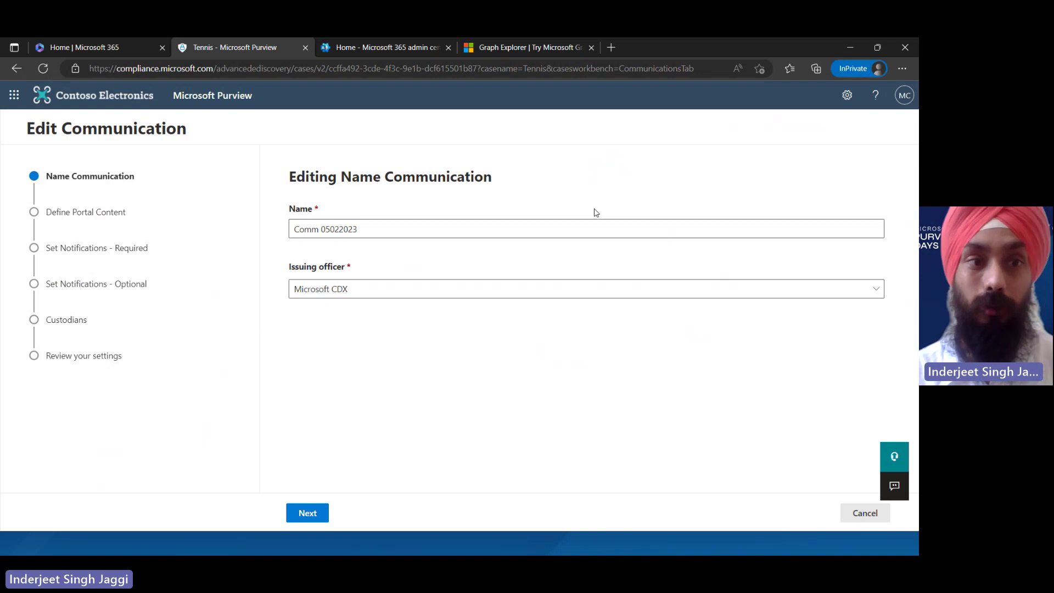
Step through the Comm 05022023 wizard's Portal Content and notification pages, then cancel without saving
click(316, 511)
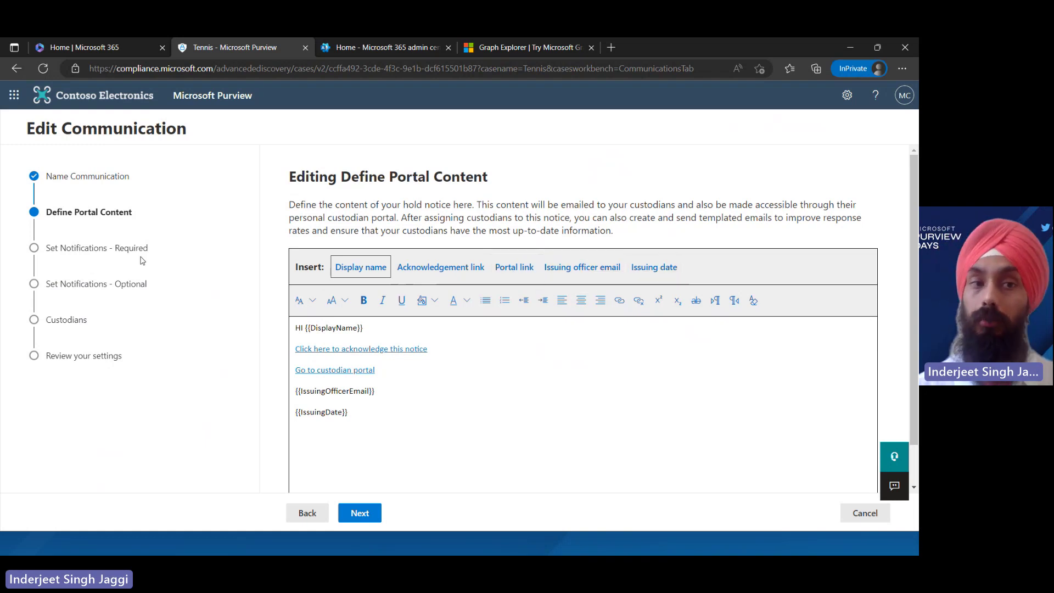
click(358, 513)
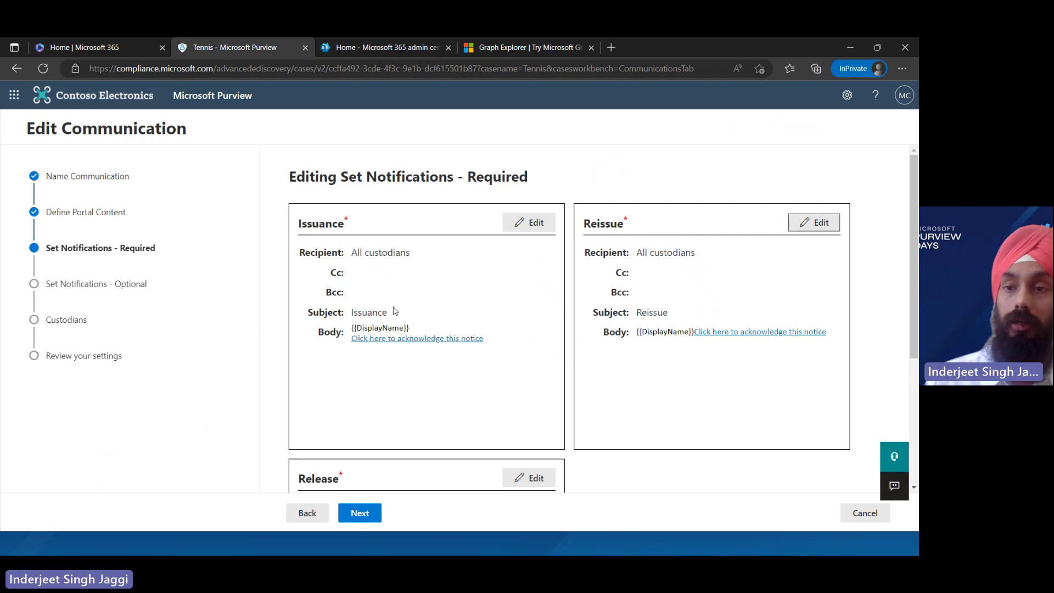
drag(918, 179, 912, 318)
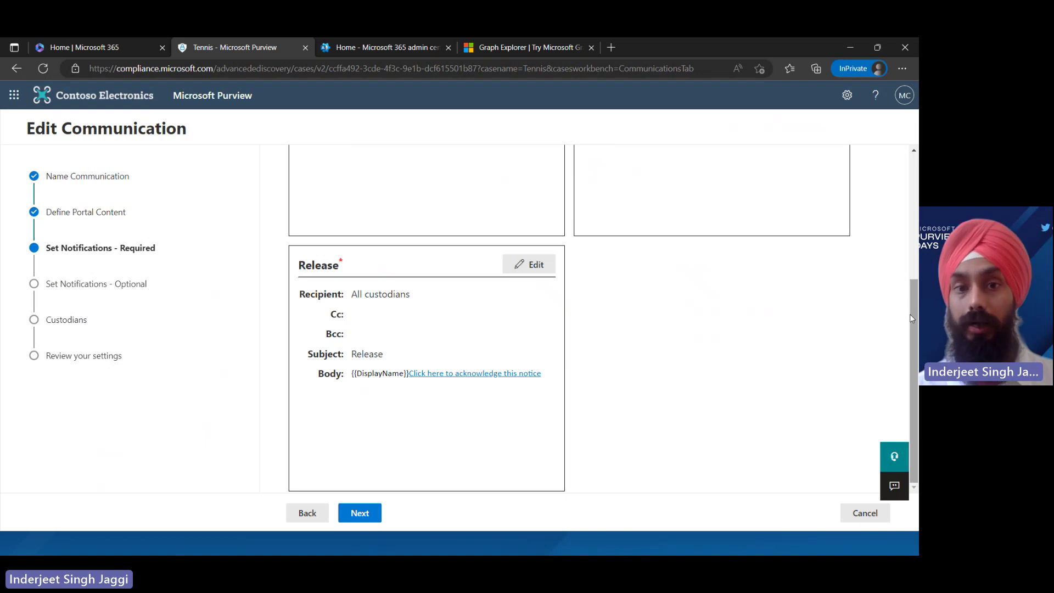
click(369, 511)
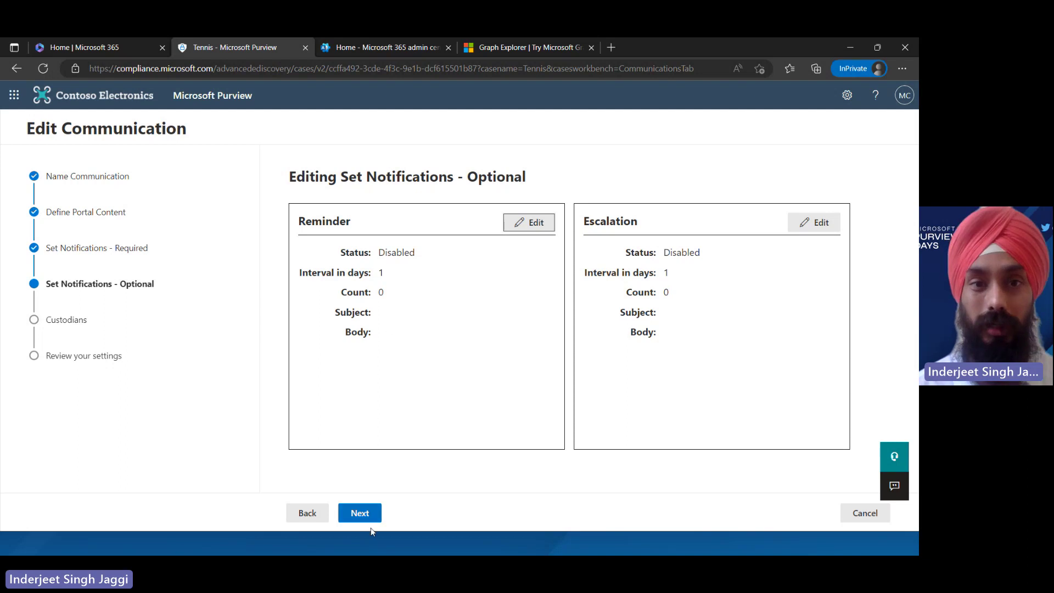
click(360, 513)
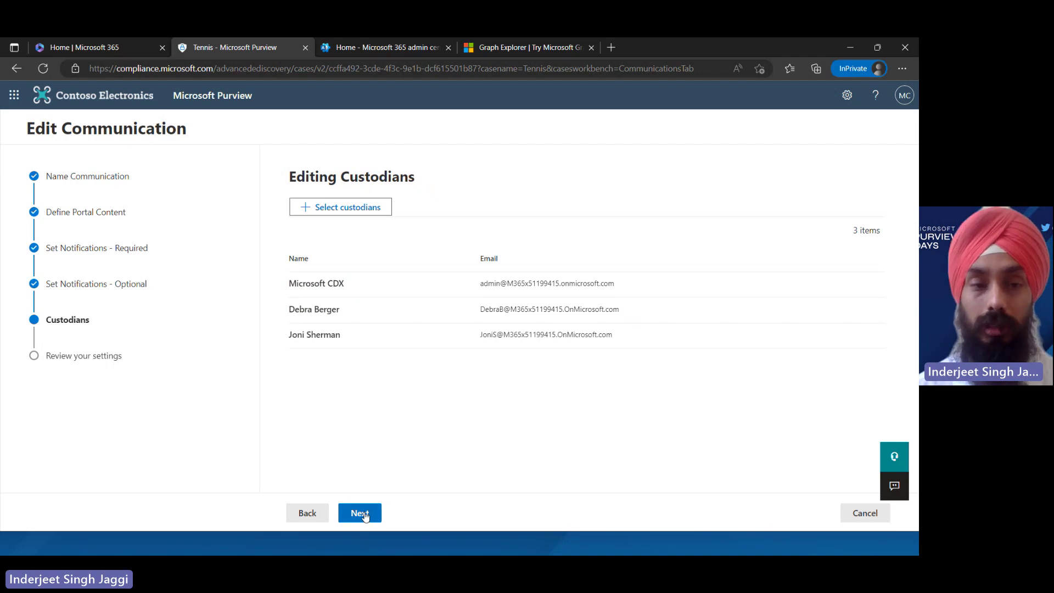
click(857, 516)
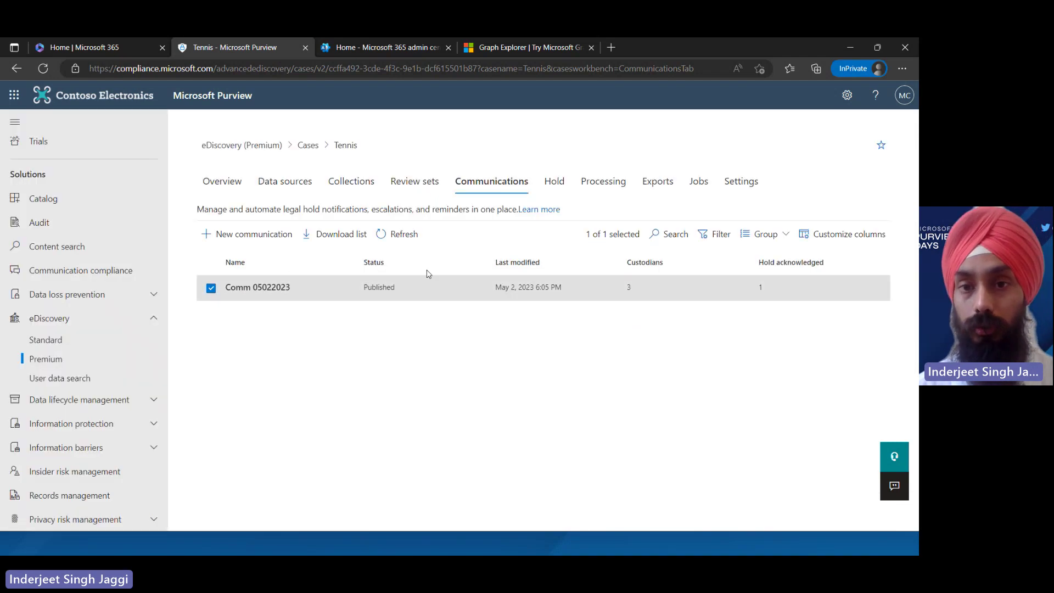
Browse the Tennis case's Hold, Processing, Exports and Jobs tabs, ending on Settings
click(561, 190)
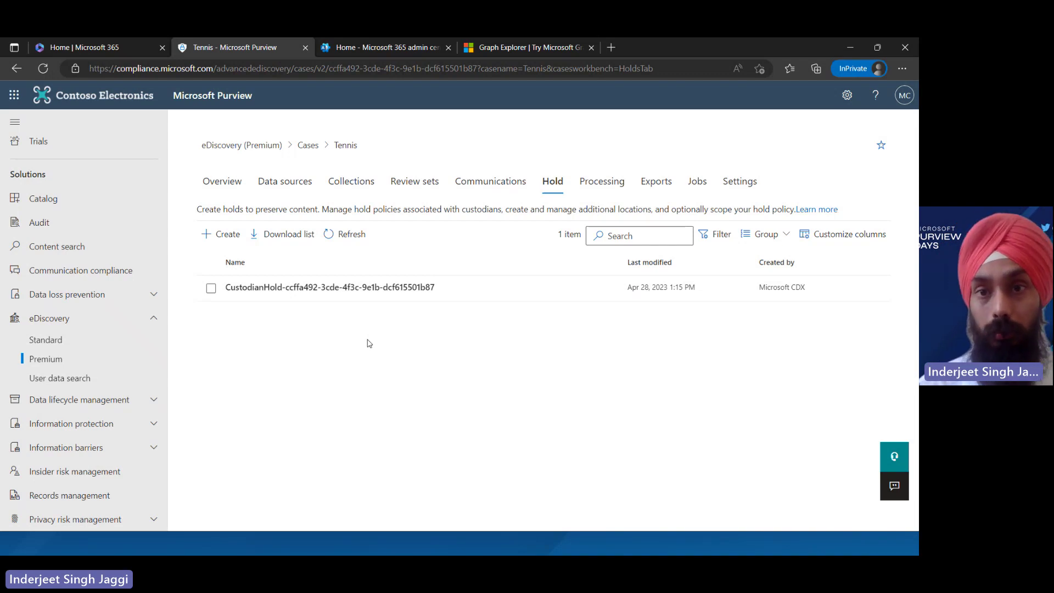
click(604, 187)
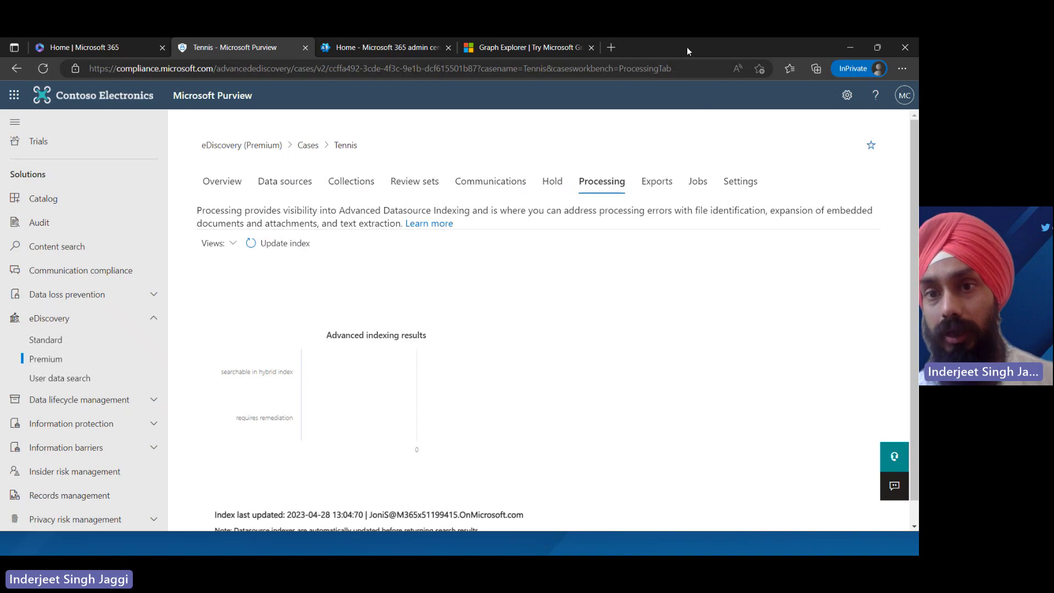
click(647, 187)
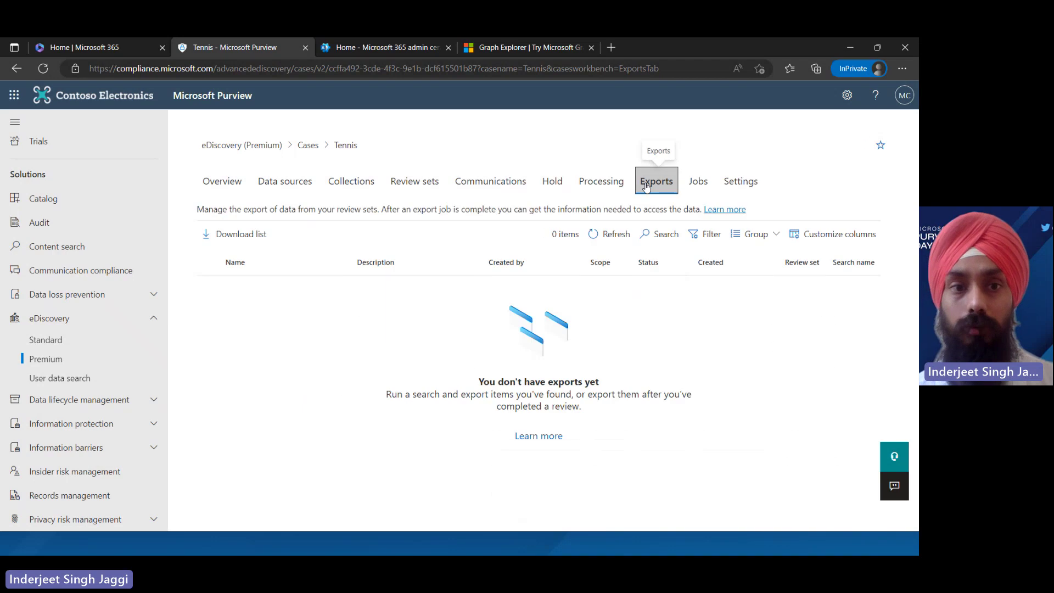
click(696, 183)
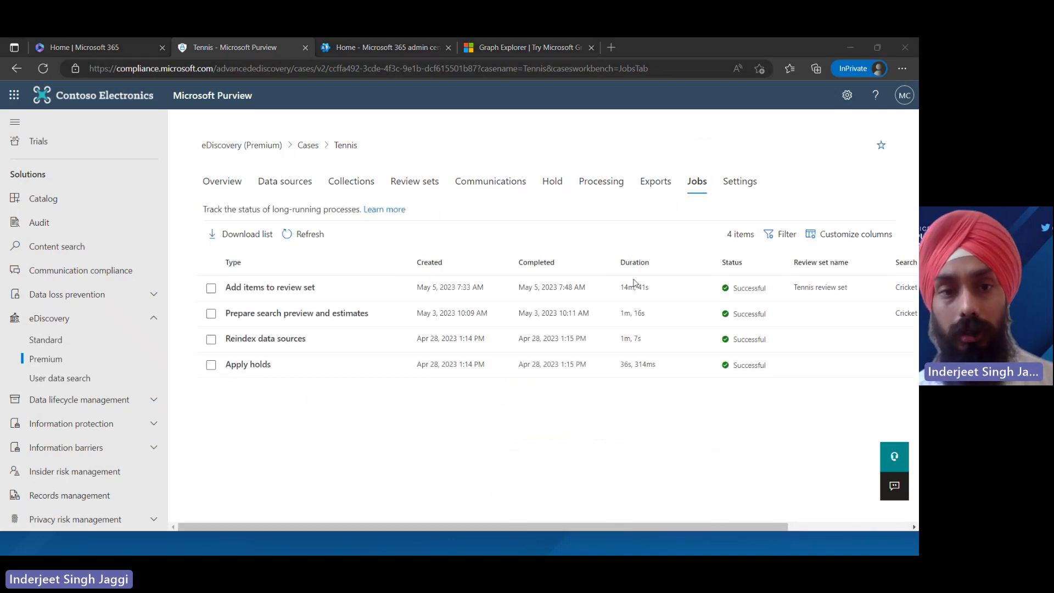
click(742, 186)
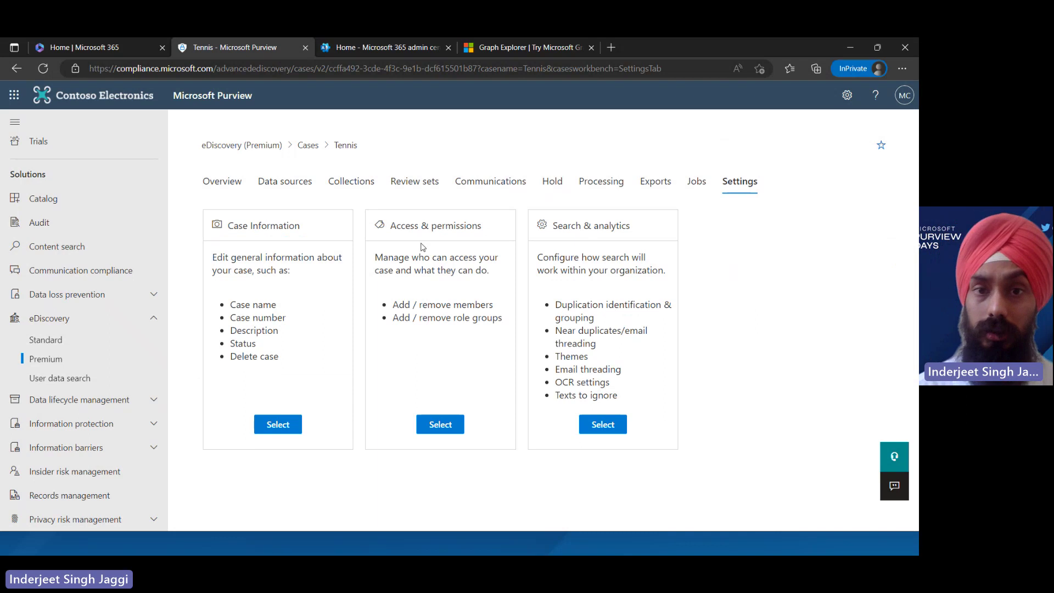
Review the Tennis case information, back out of Delete case, and open a new browser tab
click(282, 424)
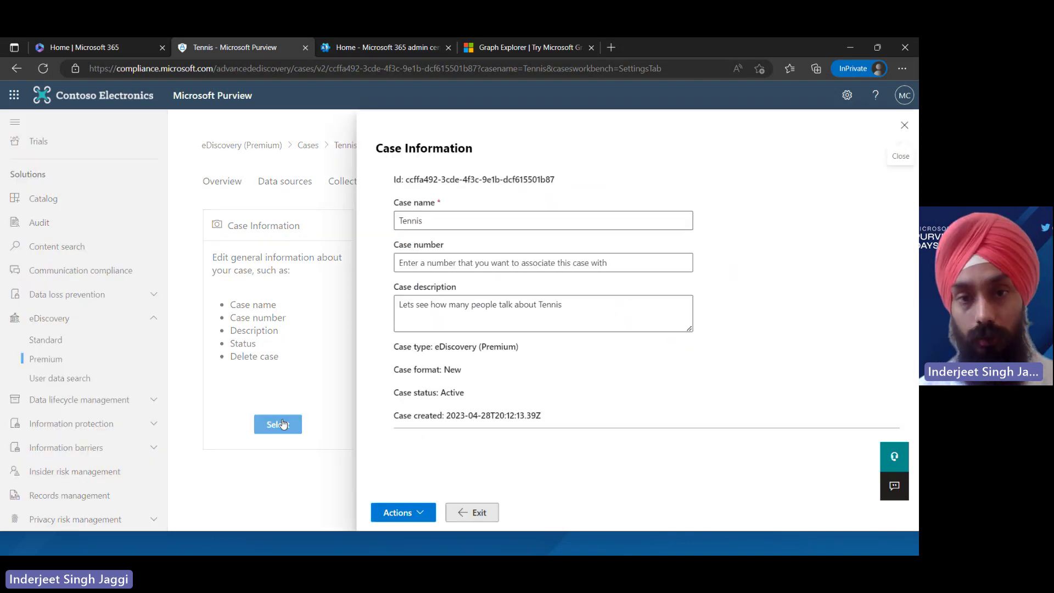
click(407, 513)
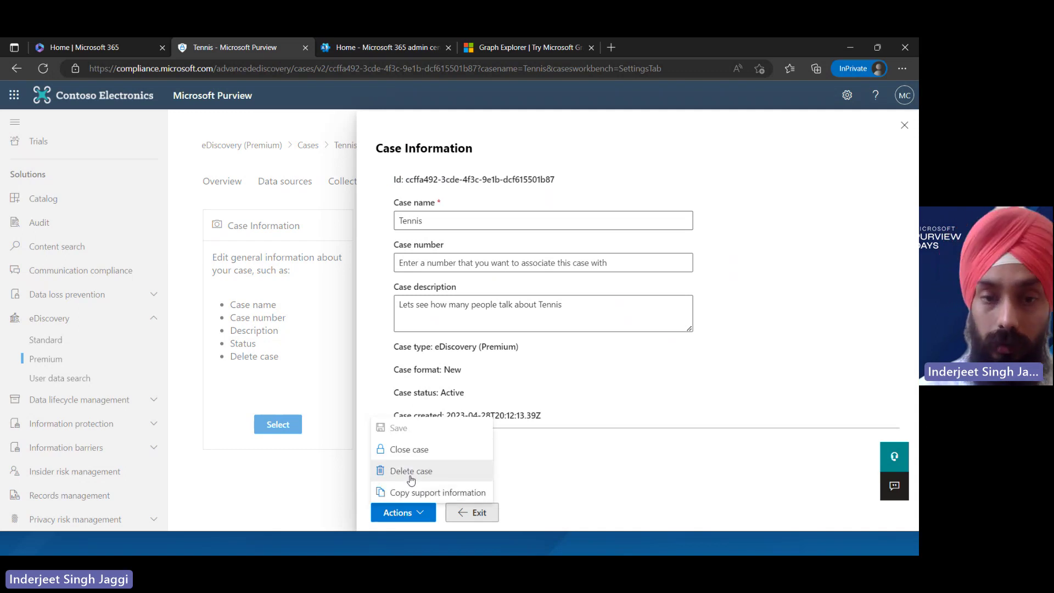
click(411, 472)
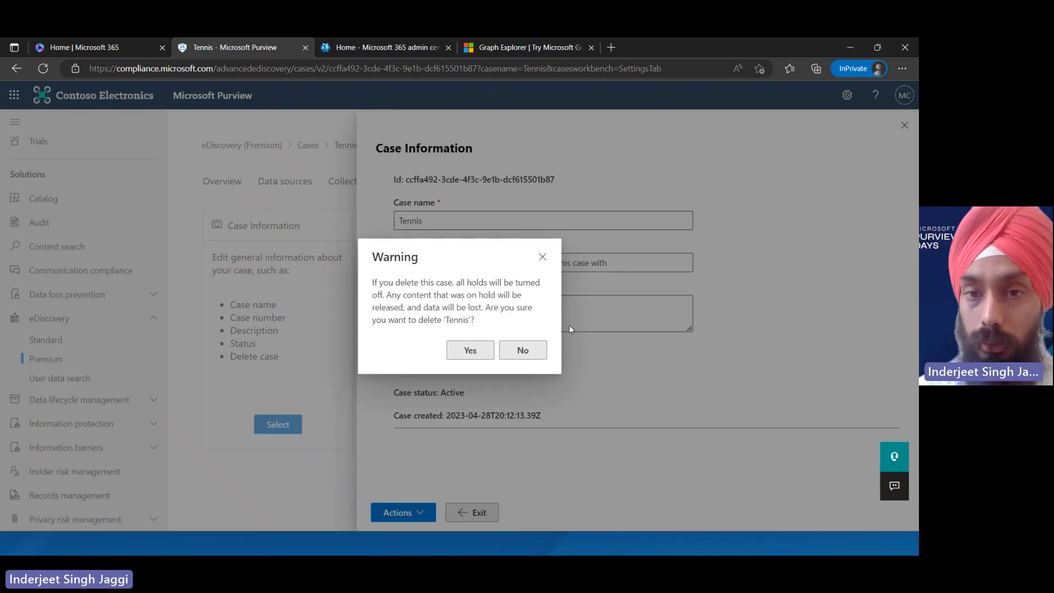
click(542, 256)
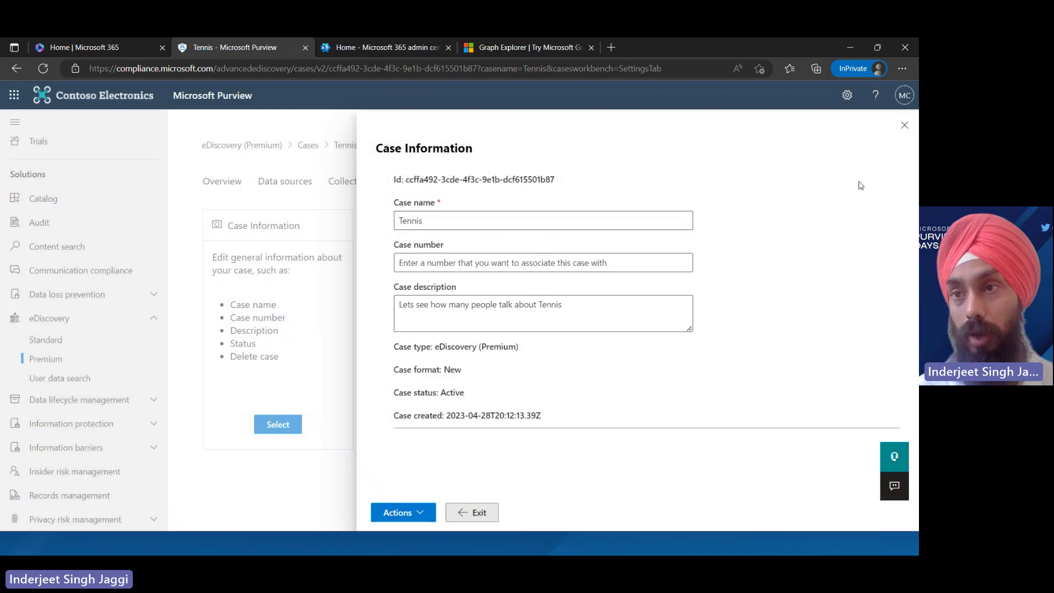
click(907, 125)
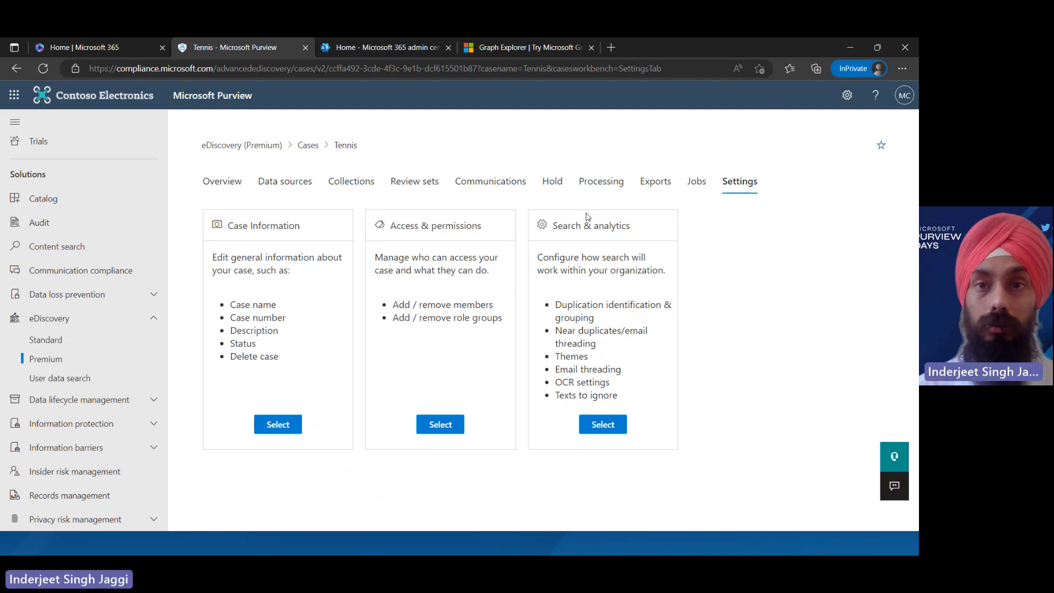
click(611, 47)
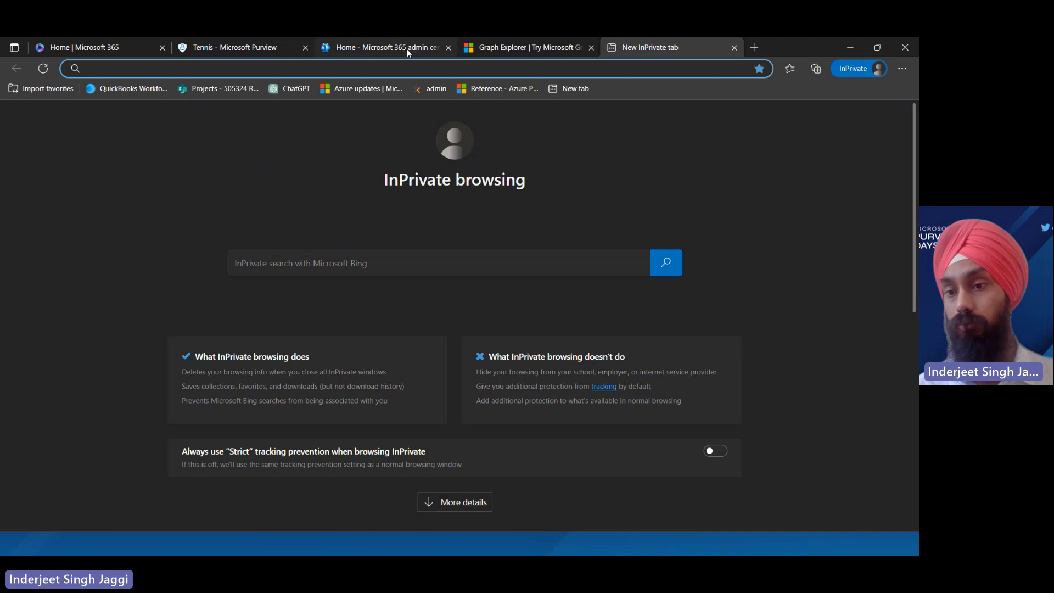
In Graph Explorer, search samples for 'ediscovery' and load the list ediscovery cases query
click(407, 48)
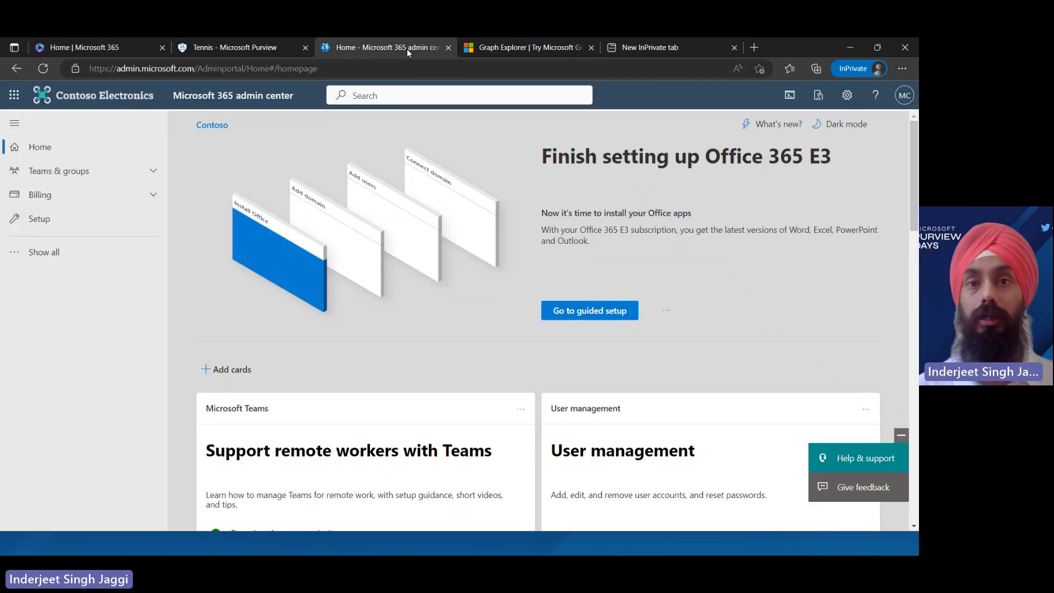
click(530, 50)
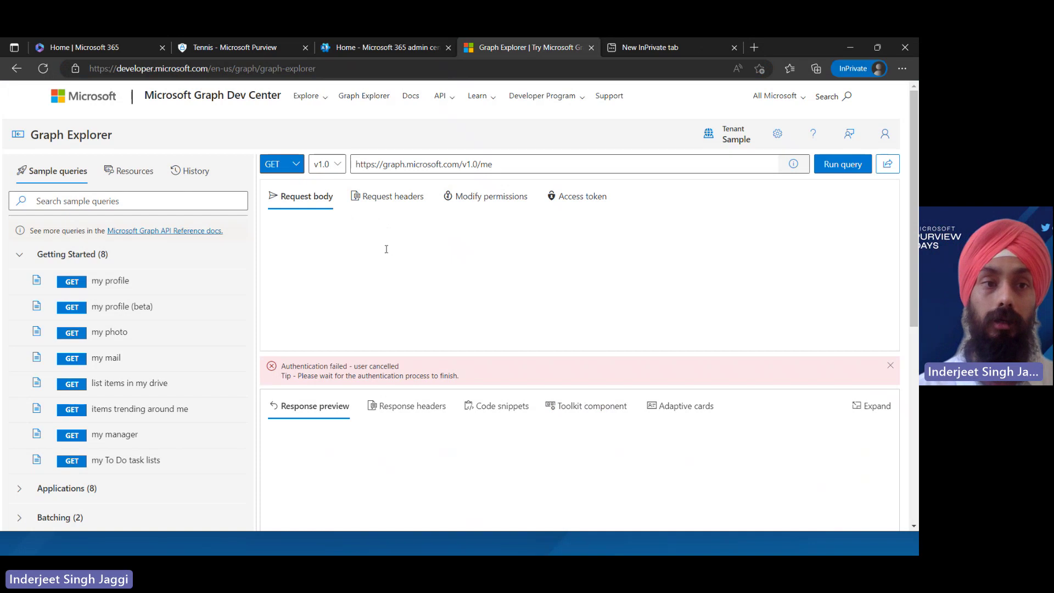
click(169, 202)
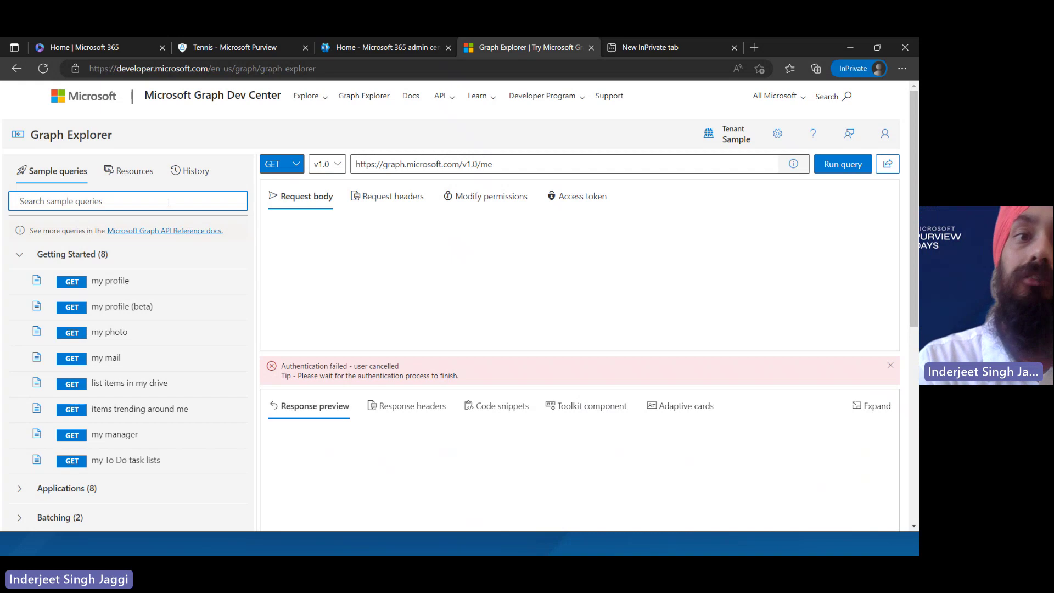
text(ediscovery)
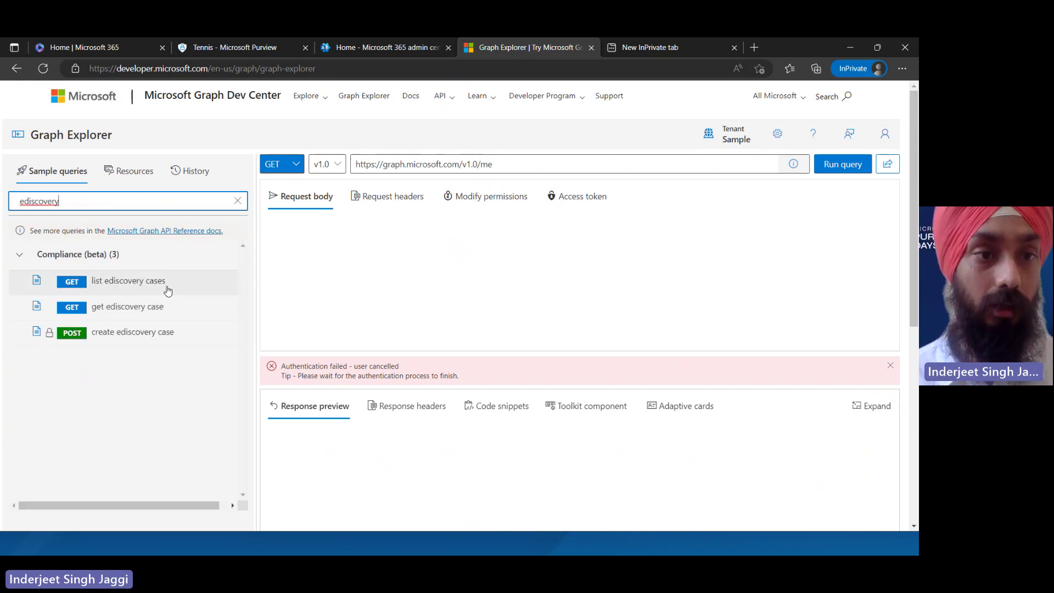
click(168, 290)
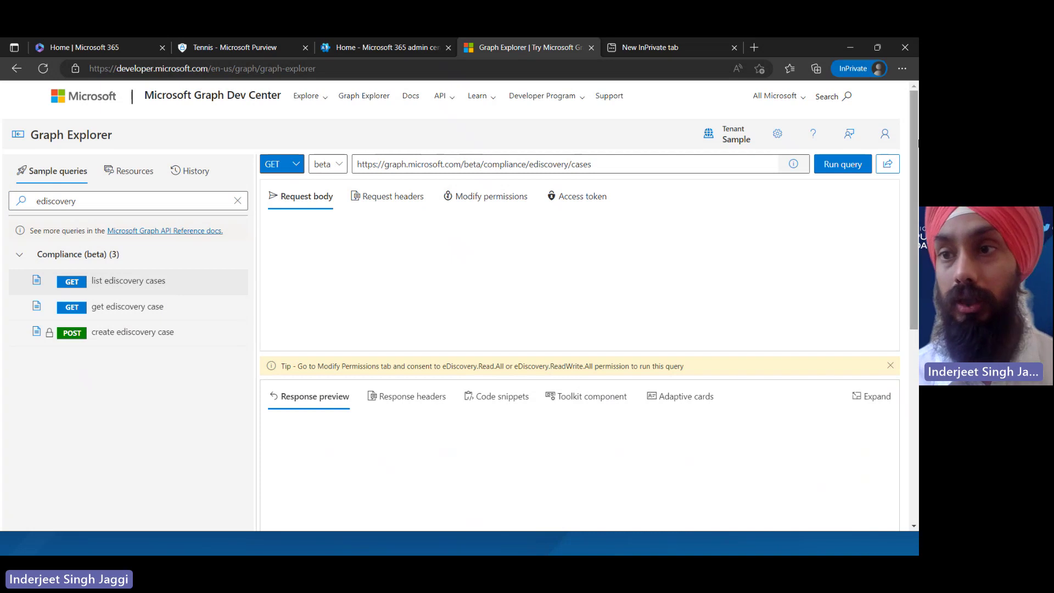
Sign in to Graph Explorer, view the access token, and reload the list ediscovery cases query
click(881, 141)
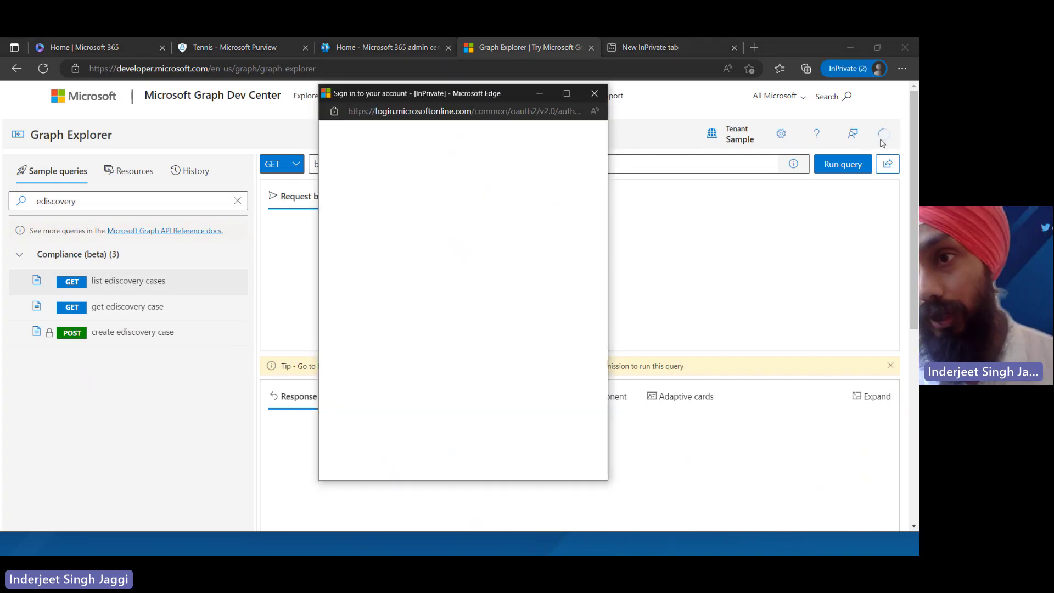
click(517, 202)
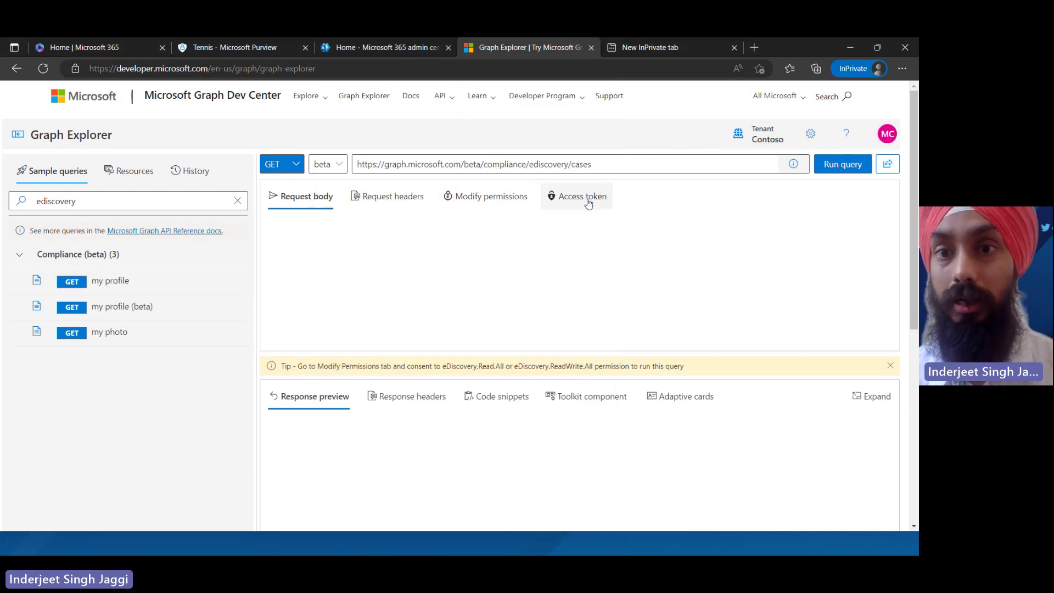
click(588, 201)
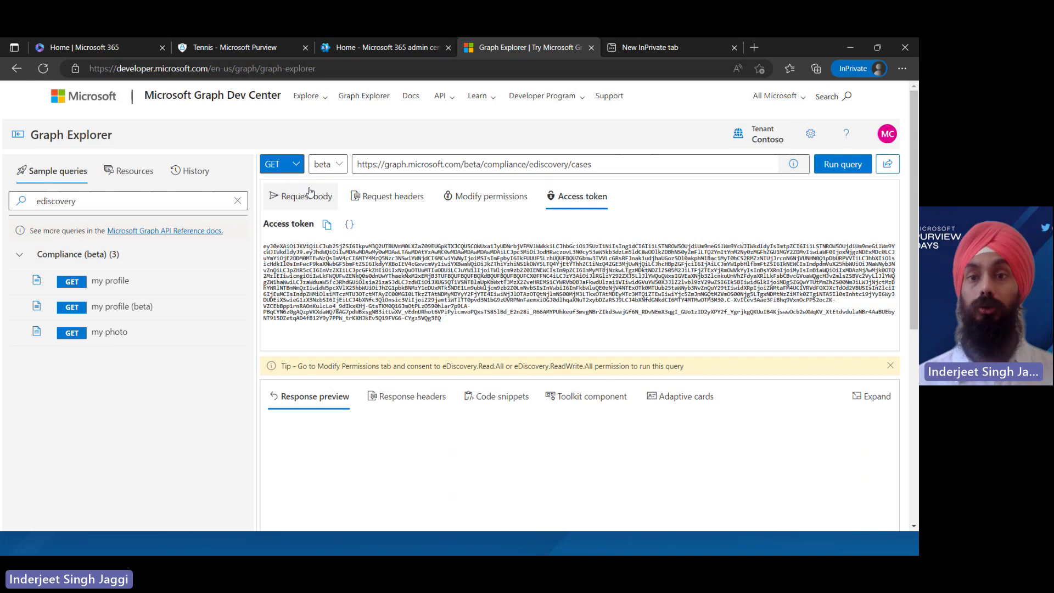
click(204, 287)
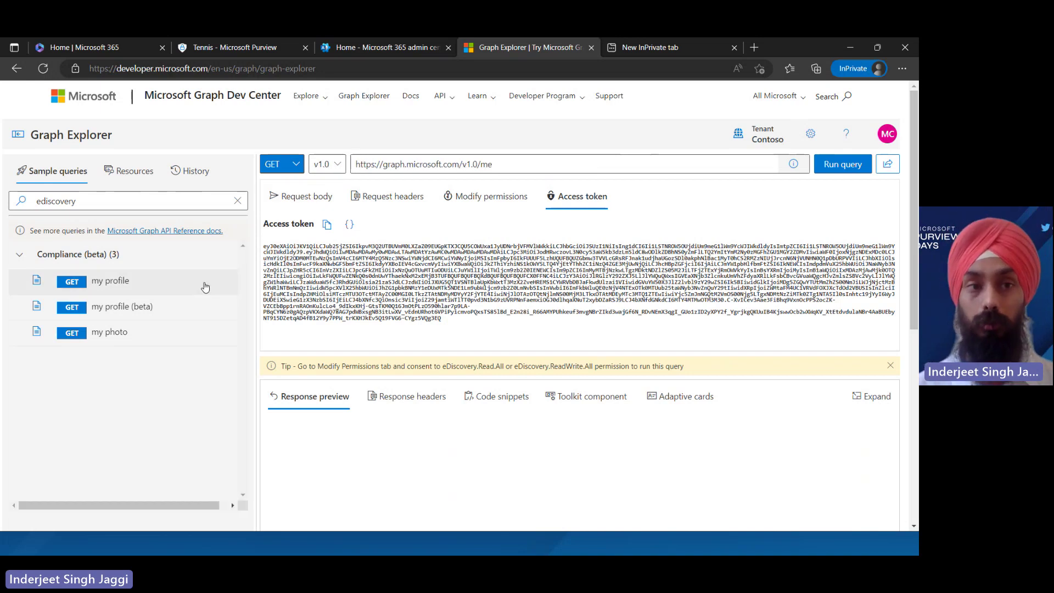
click(156, 201)
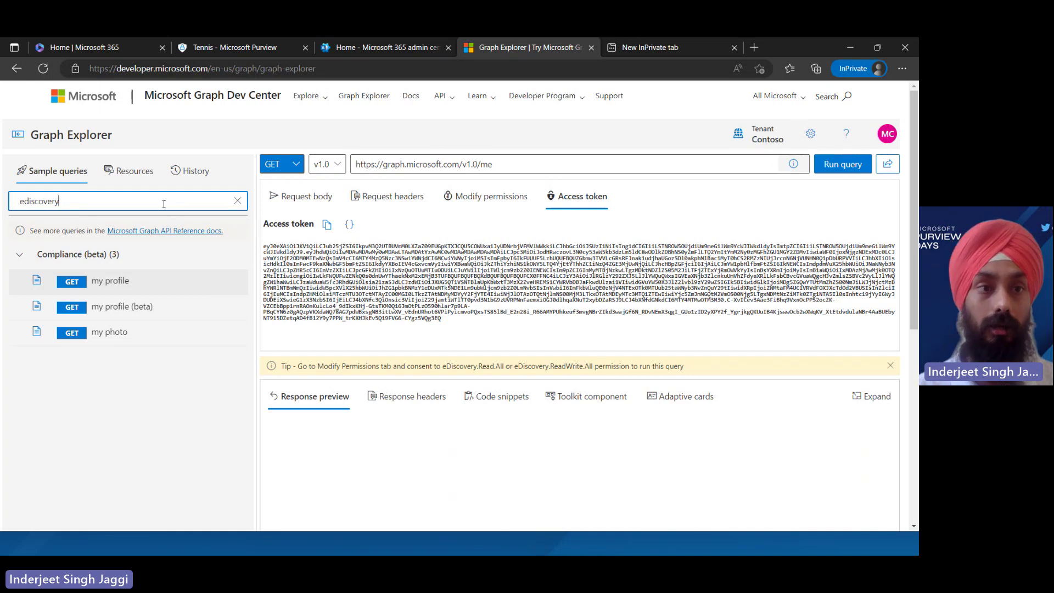
key(BackSpace)
key(BackSpace)
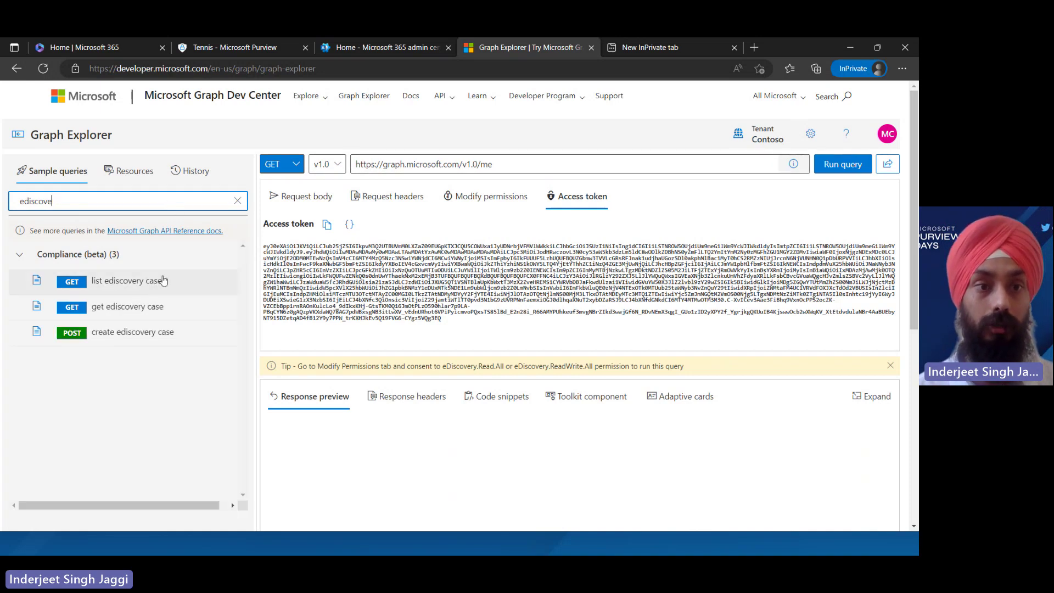
click(160, 281)
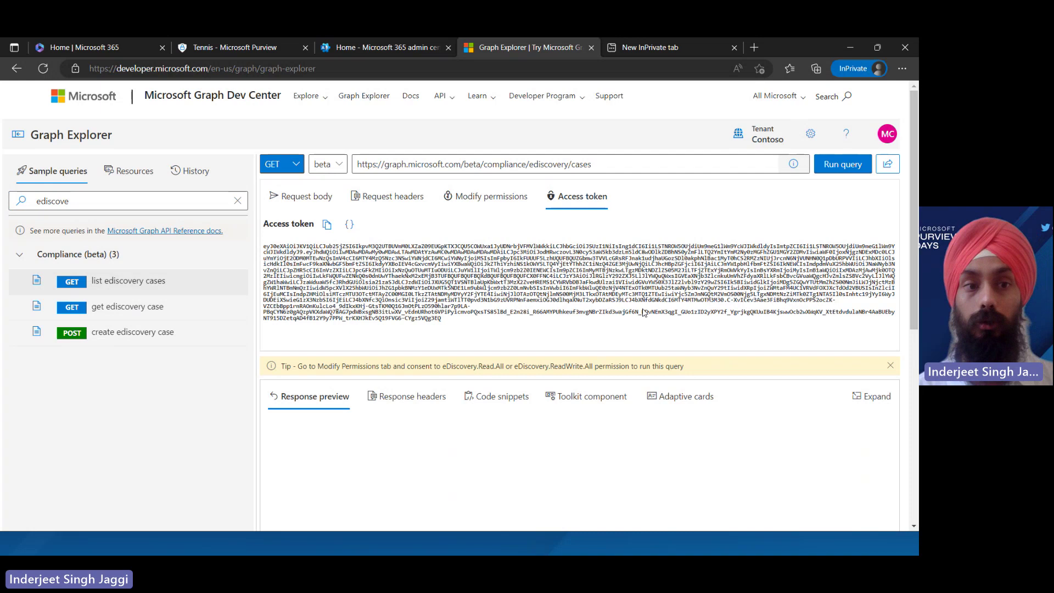
Run the cases query and review the OK 200 JSON listing two cases, Cricket first
click(844, 166)
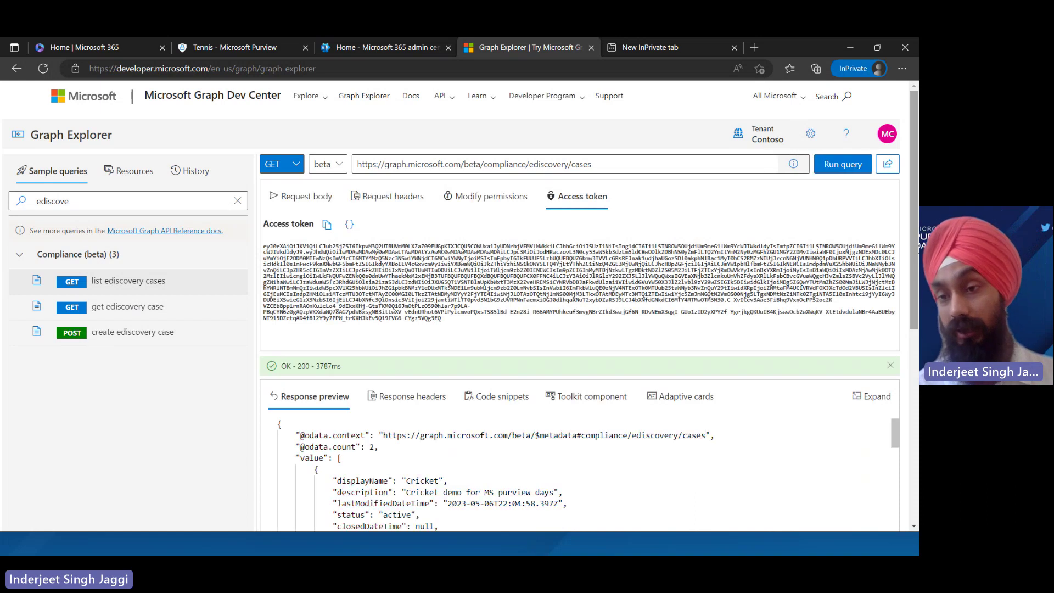
scroll(915, 269, down, 2)
scroll(698, 227, down, 1)
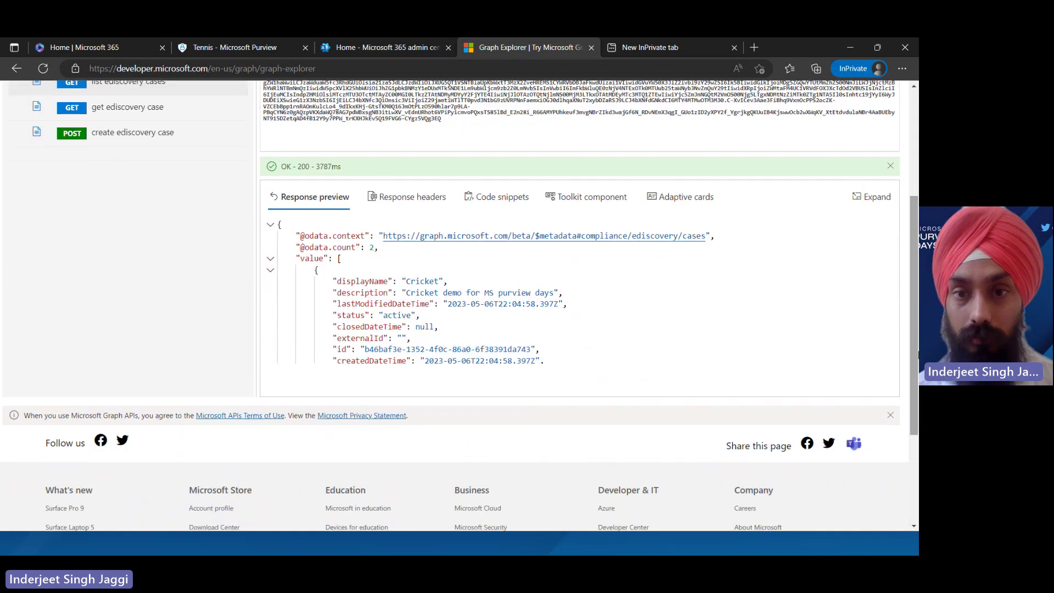
click(698, 226)
key(Down)
key(Down)
key(Down)
key(Down)
key(Down)
key(Down)
key(Down)
key(Down)
key(Down)
key(Down)
key(Down)
key(Down)
key(Down)
key(Down)
key(Down)
key(Down)
key(Down)
key(Down)
key(Down)
key(Down)
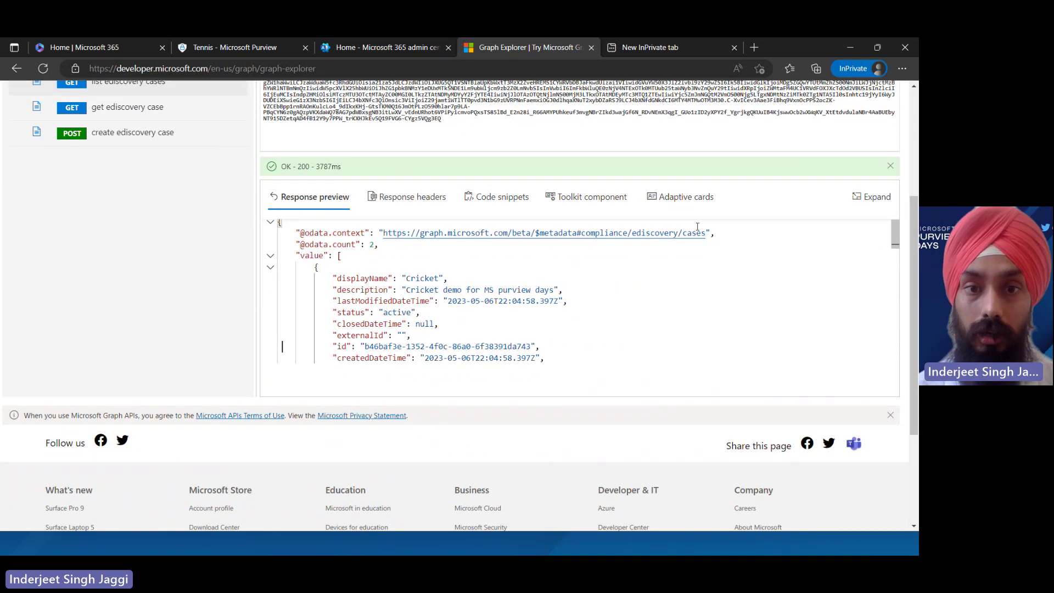
key(Down)
key(Down)
key(Down)
key(Down)
key(Down)
key(Down)
key(Down)
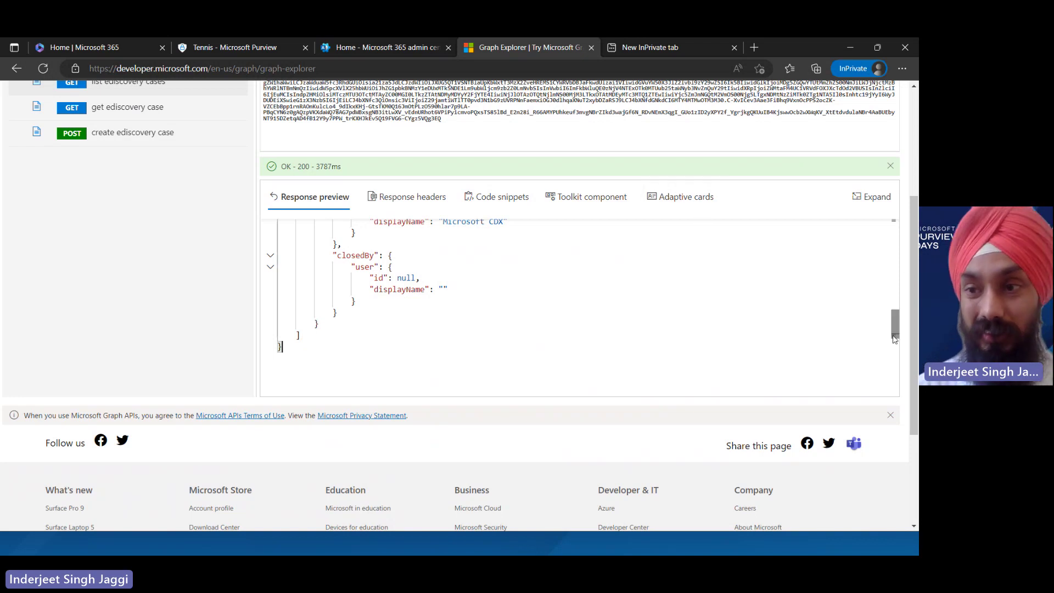
key(ctrl+Home)
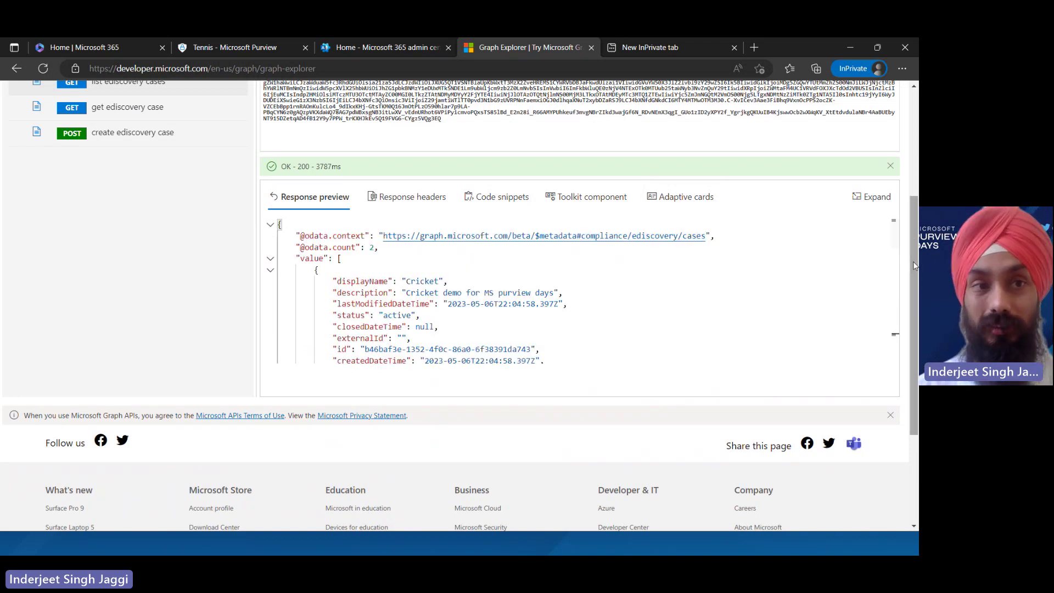
scroll(142, 237, up, 3)
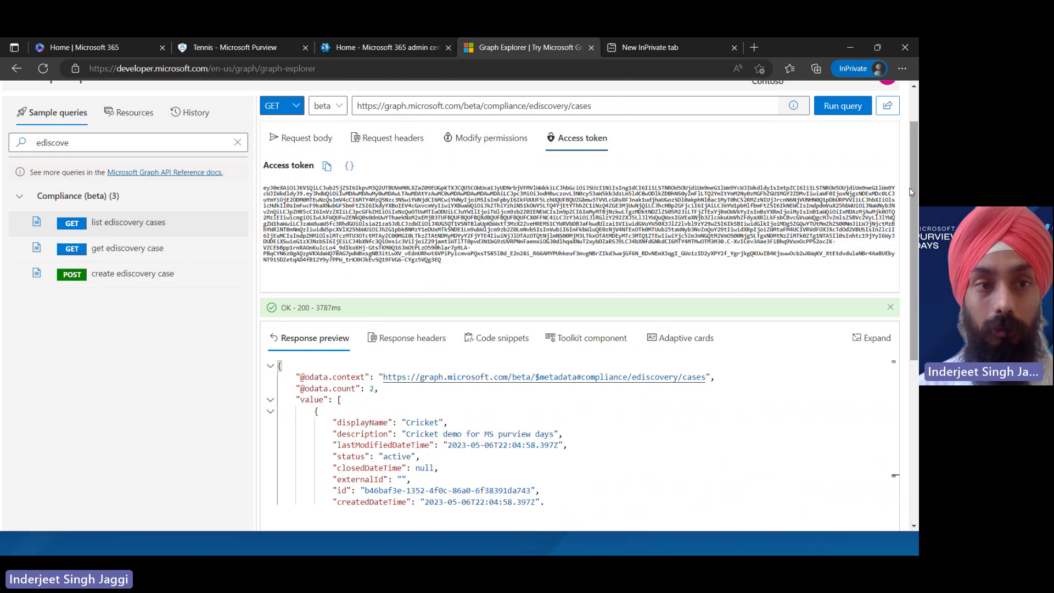
Load the create ediscovery case sample query and show its request body
click(143, 248)
click(151, 275)
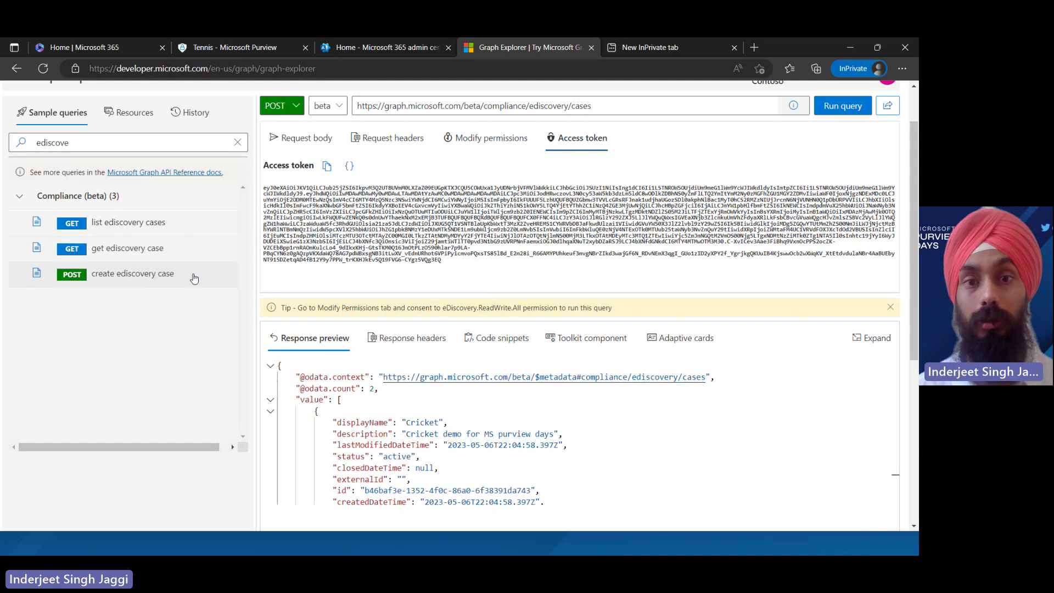
double_click(163, 274)
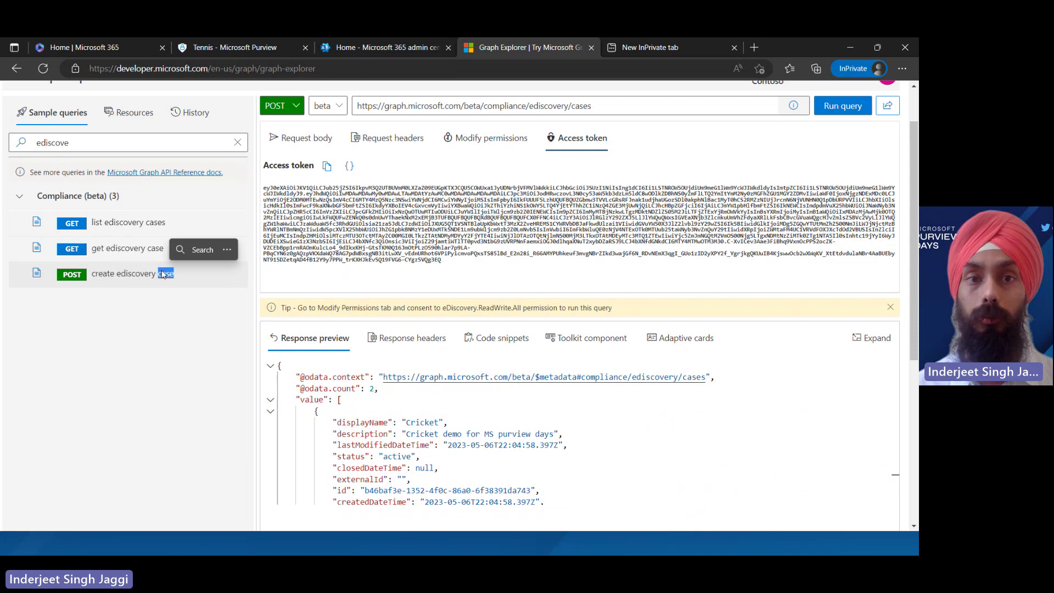
click(165, 273)
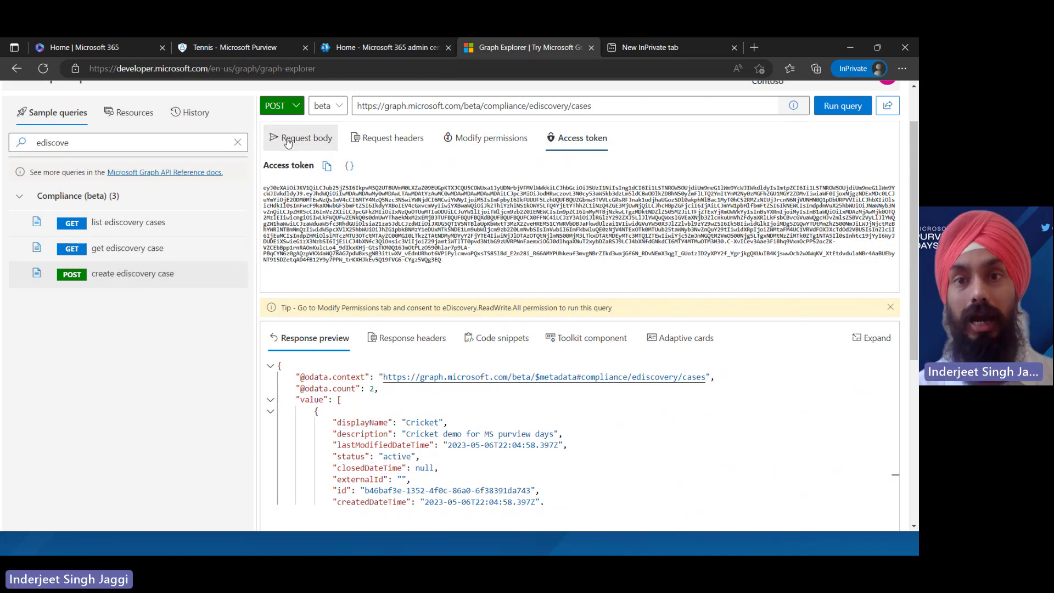
click(297, 140)
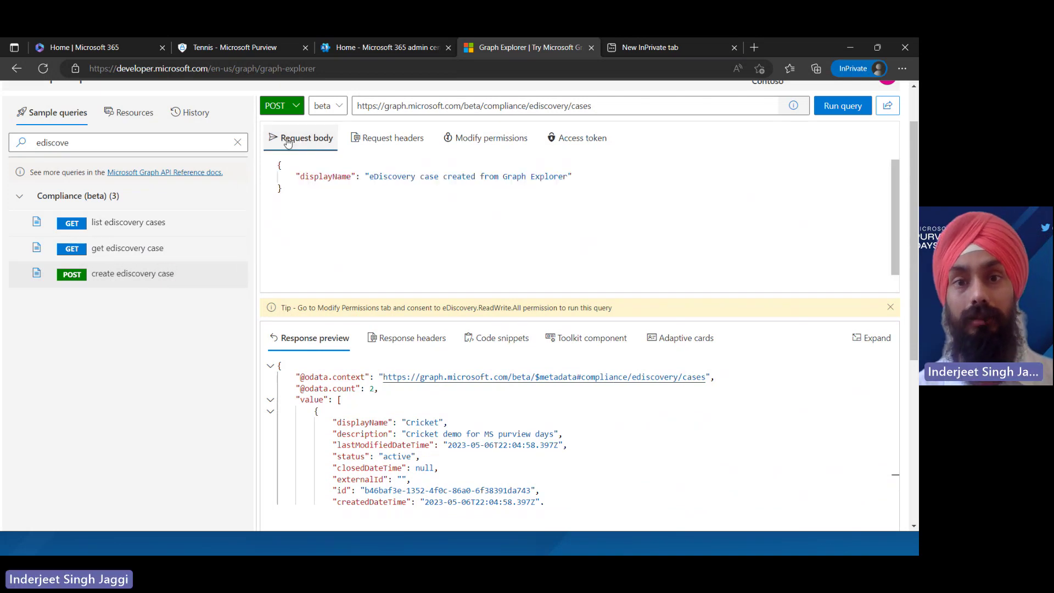
Append 'today for MS pruview' to the displayName and send the POST to create the case
double_click(370, 178)
key(ctrl+shift+Right)
key(Right)
key(Right)
key(Right)
key(Right)
key(Right)
key(Right)
key(Right)
key(Right)
key(Right)
key(Right)
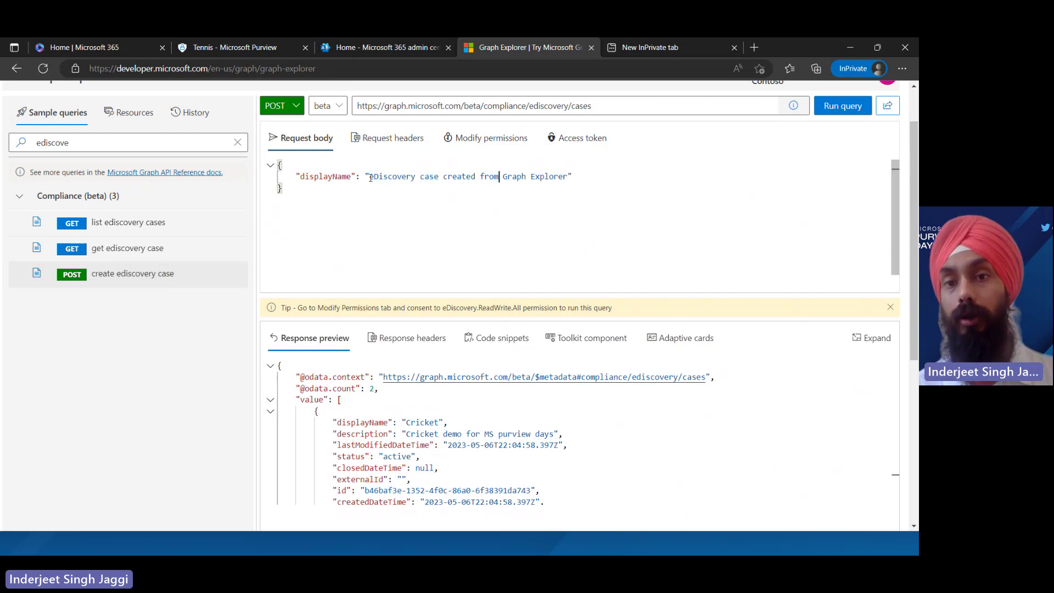
key(Right)
key(Right)
key(Right)
key(Right)
key(Right)
key(Right)
key(Right)
key(Right)
key(Right)
key(Right)
key(Right)
key(Right)
key(Right)
key(Right)
key(Right)
key(Right)
key(Right)
key(Right)
key(Right)
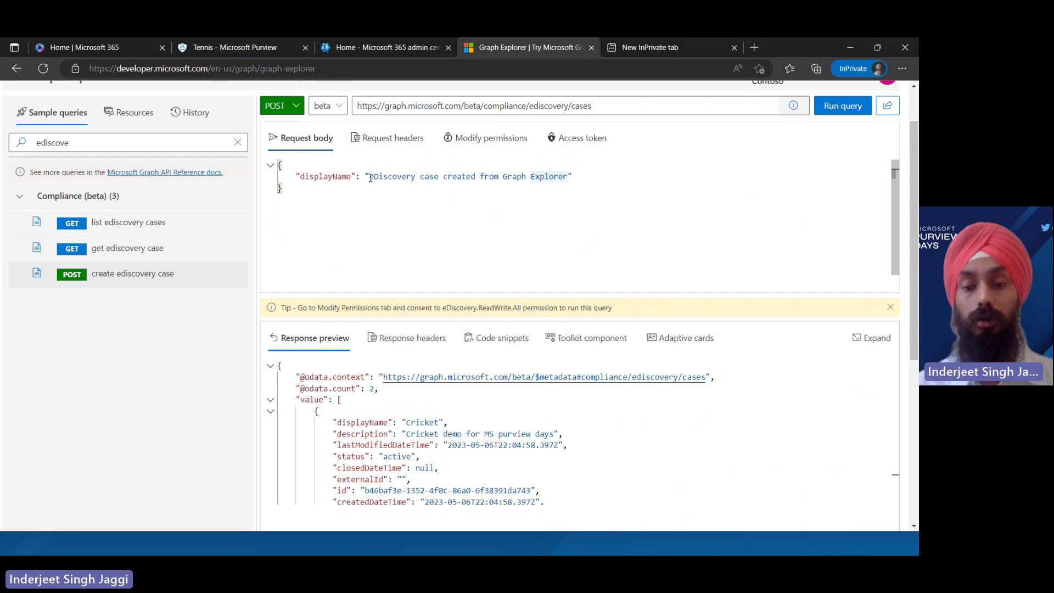
text(today )
text(for MS pru)
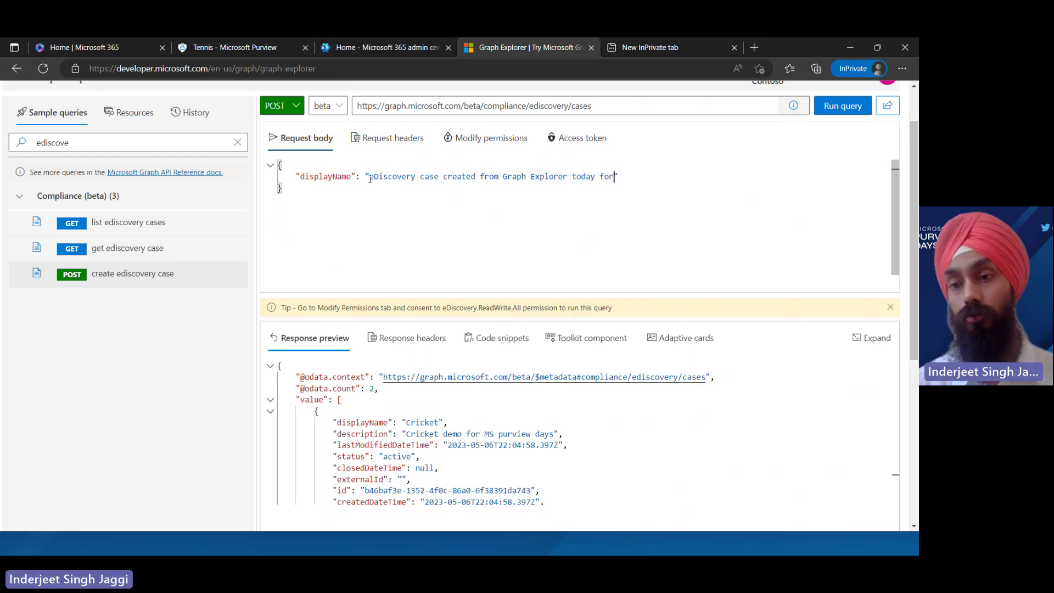
text(view)
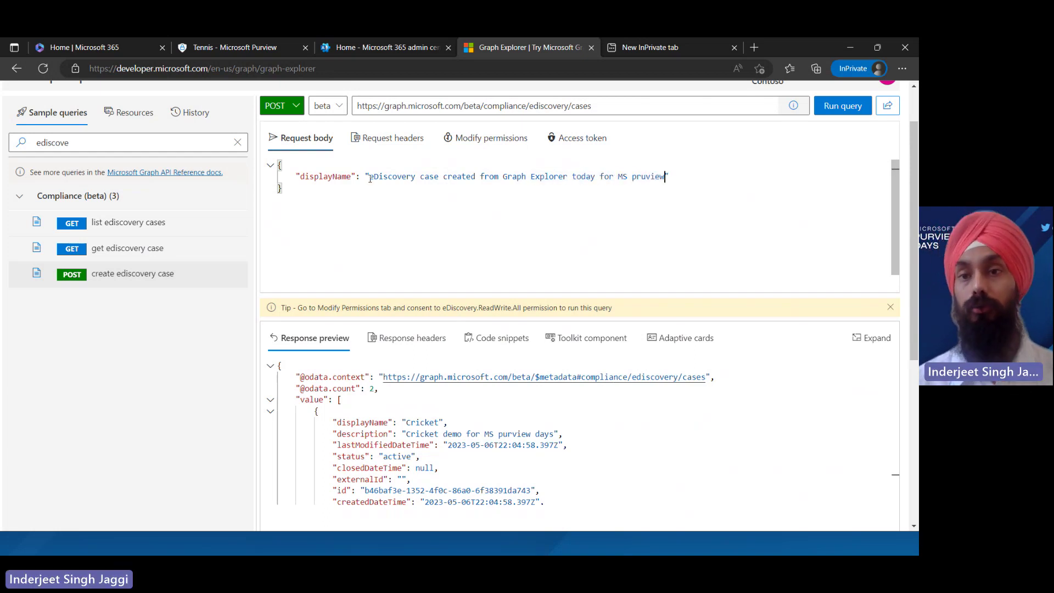
click(850, 107)
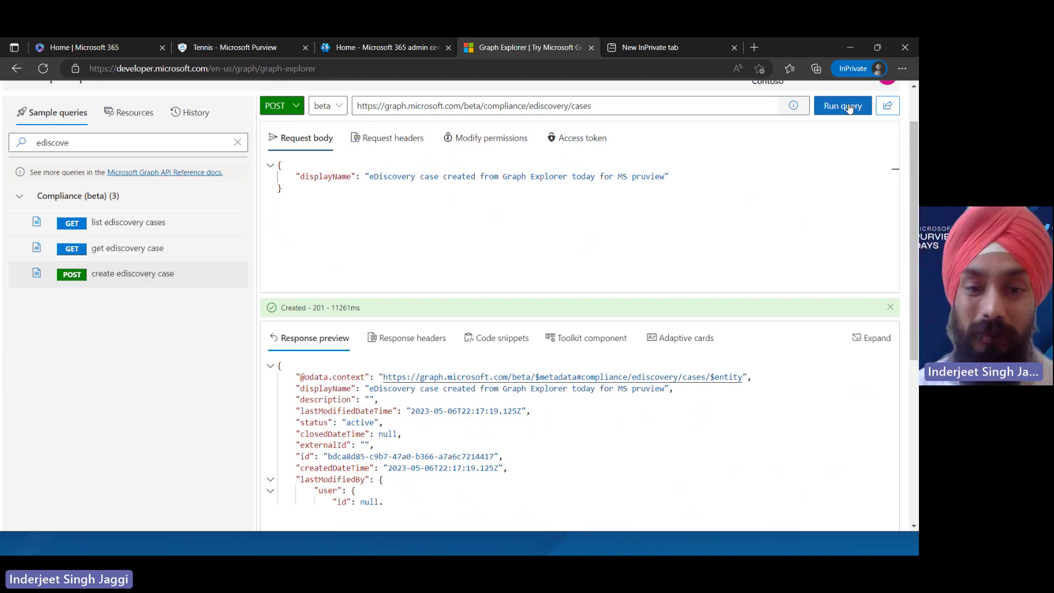
In Purview, open the eDiscovery (Premium) cases list showing the new Graph-created case
click(392, 49)
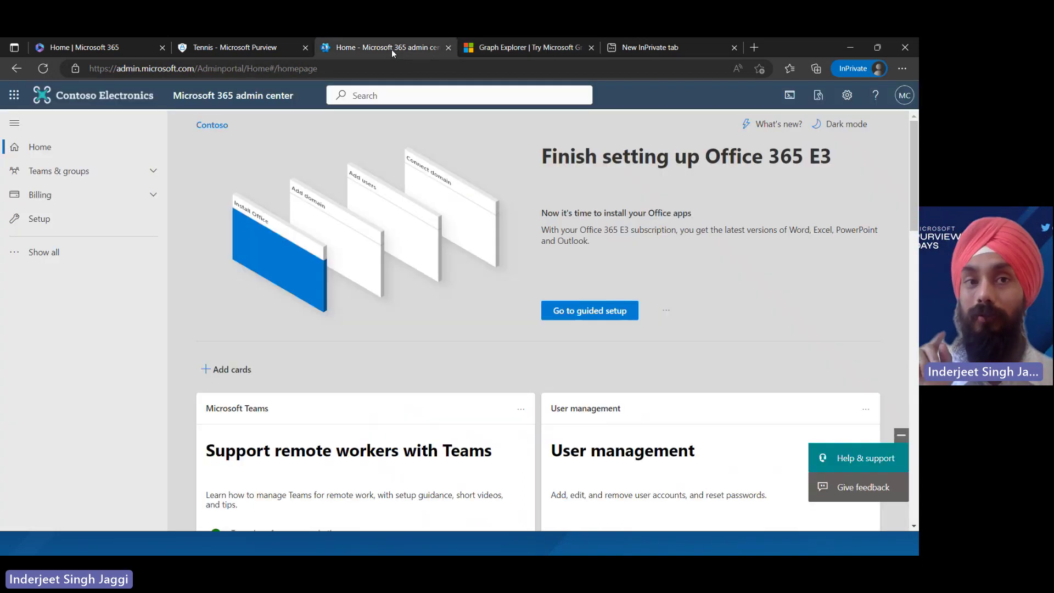
click(223, 47)
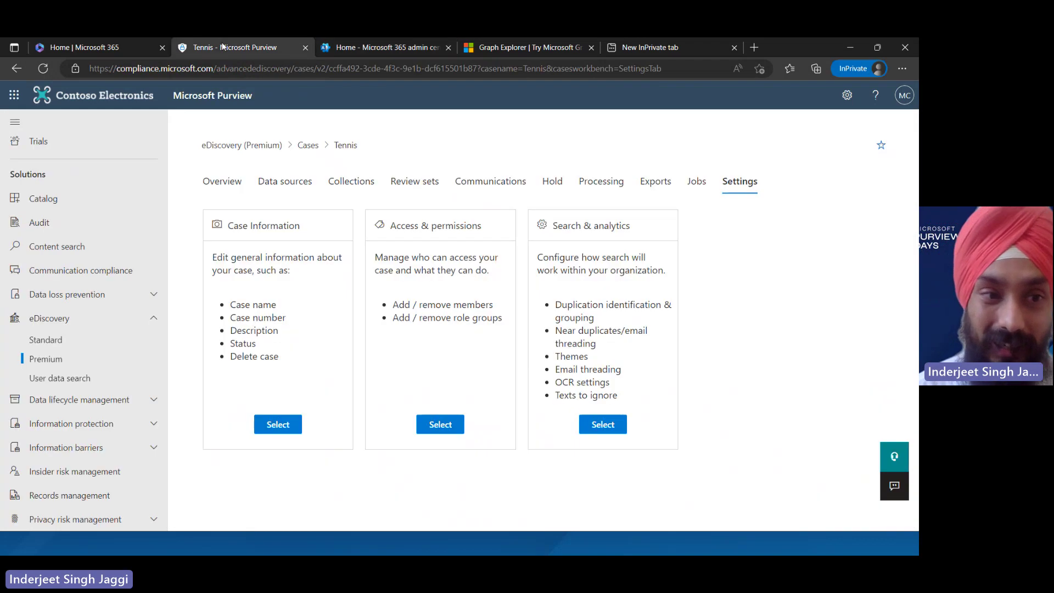
click(108, 359)
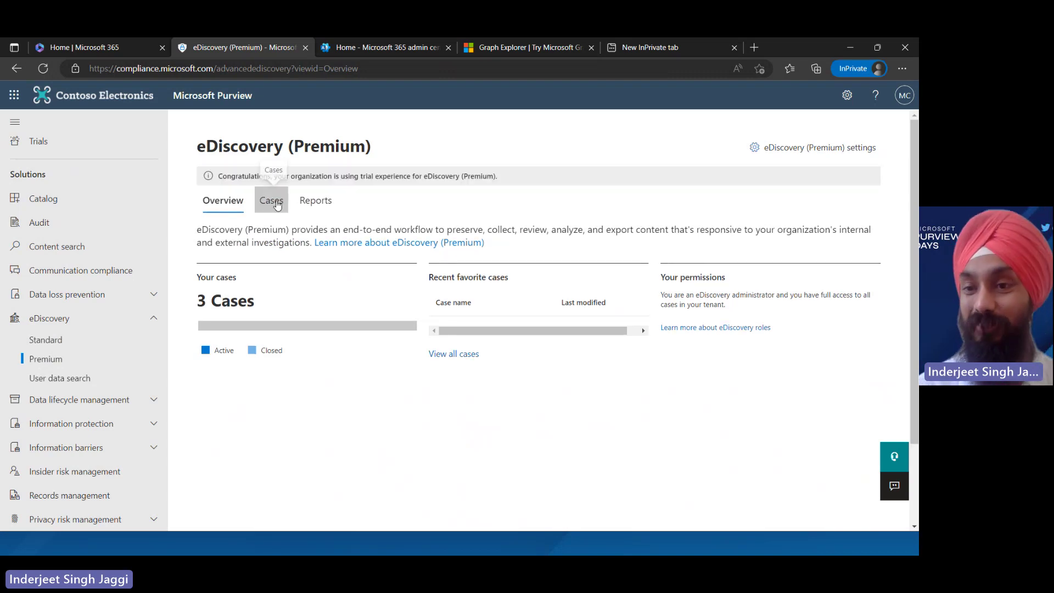
click(277, 203)
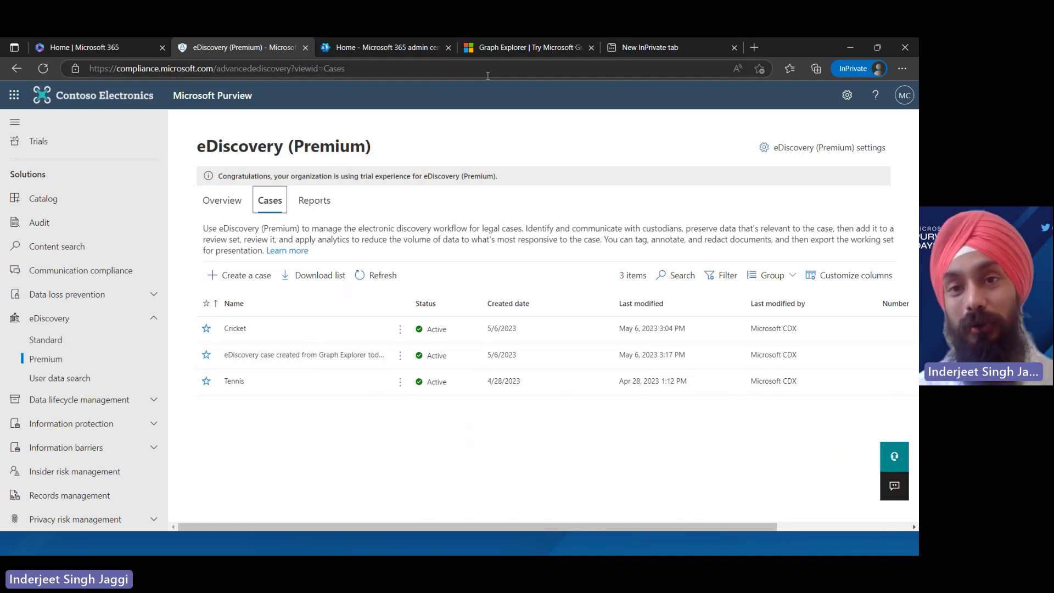
Compare against the Graph Explorer response, return to the Premium case list, then switch to the slide show
click(537, 48)
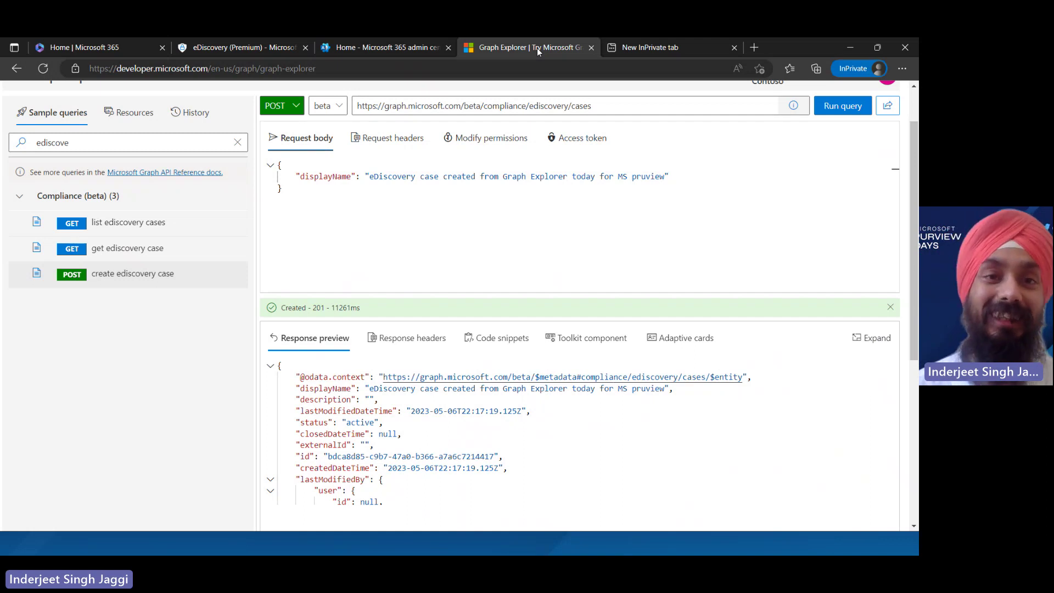
click(414, 51)
click(272, 51)
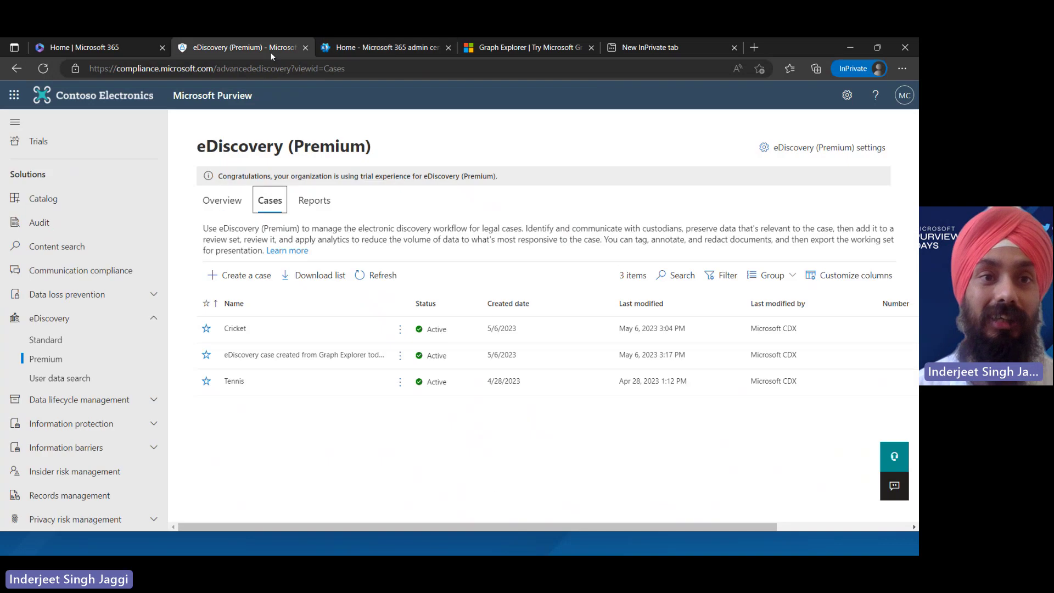
key(alt+Tab)
key(alt+Tab)
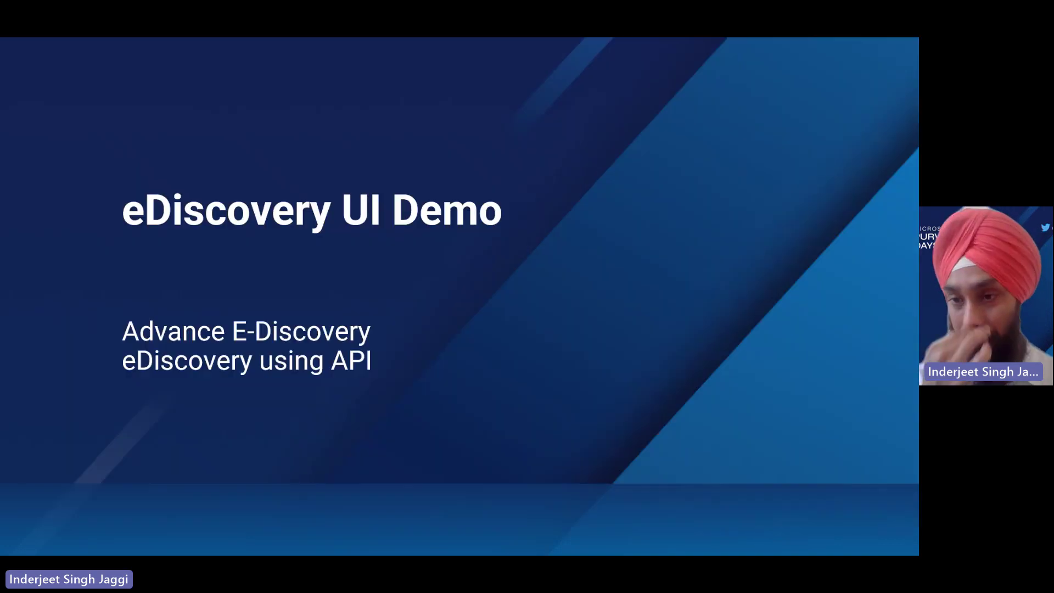
Advance to the Resources slide and open the 'Delete items from Preservation hold library' article
key(Right)
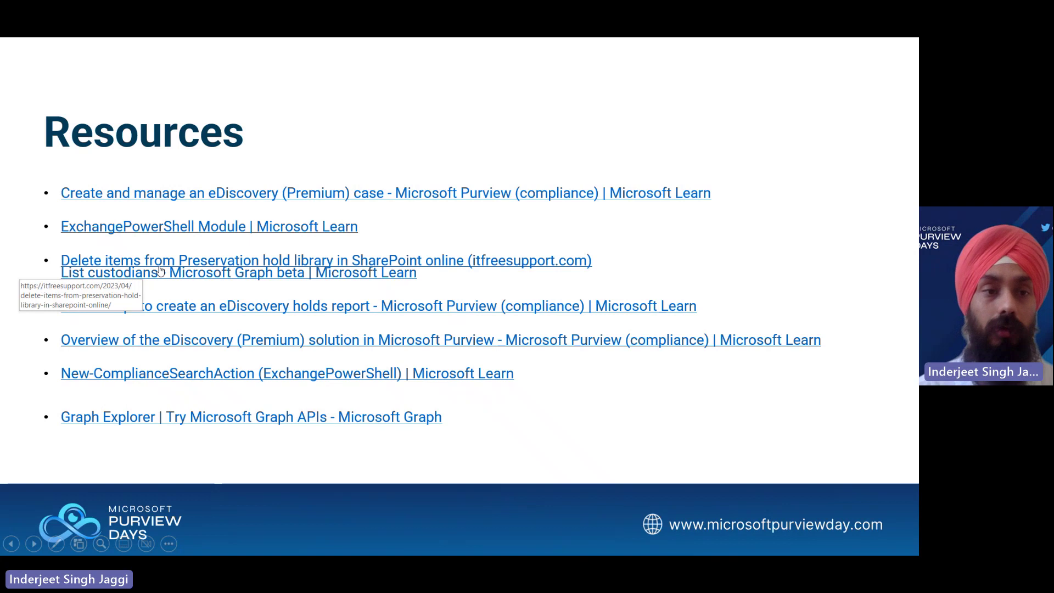
click(160, 267)
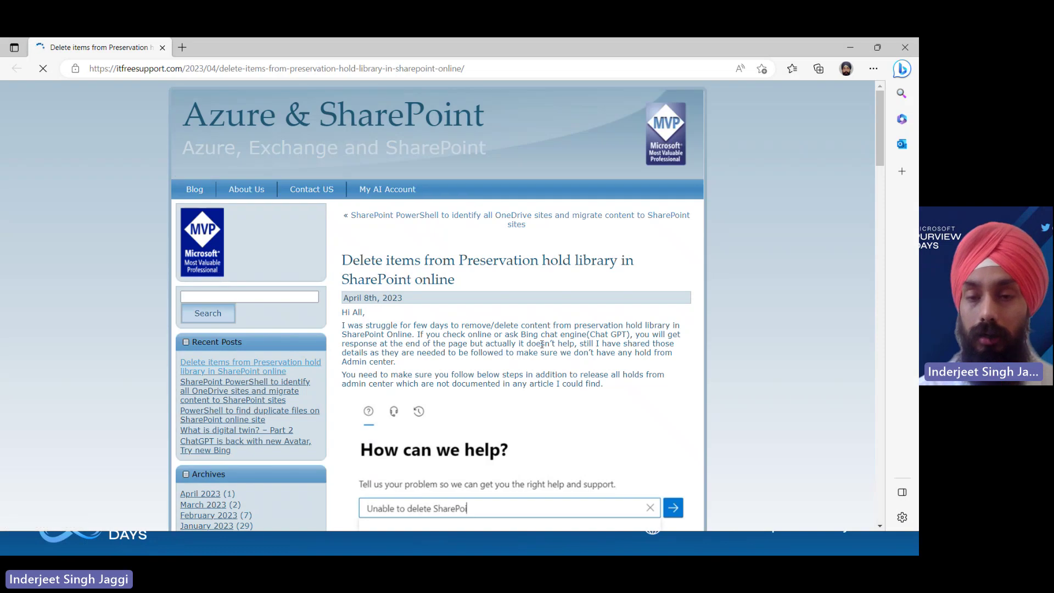
Read through the itfreesupport.com preservation hold article, then return to the Resources slide
double_click(541, 345)
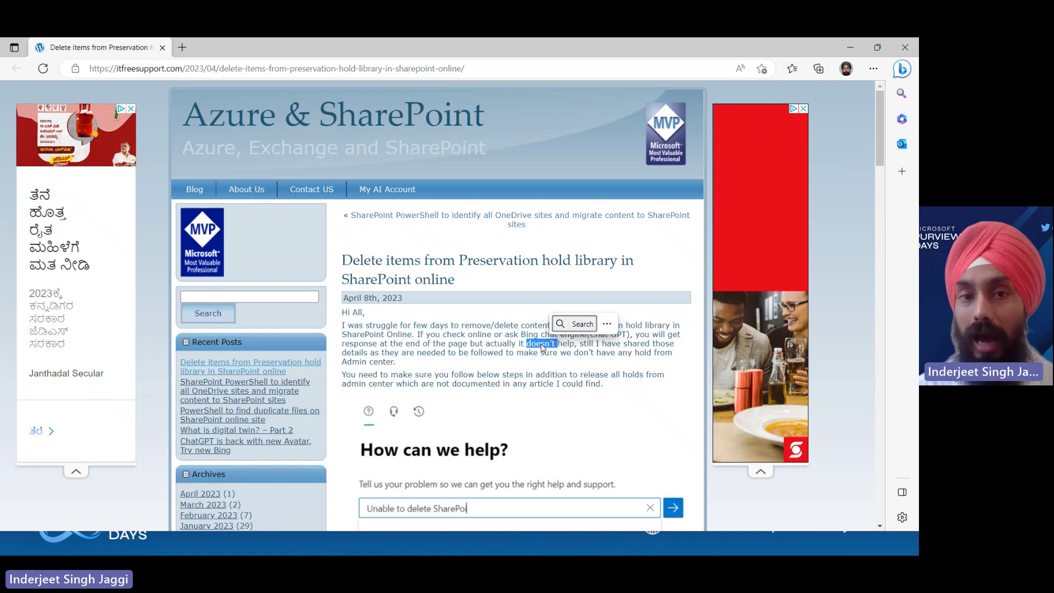
scroll(477, 352, down, 6)
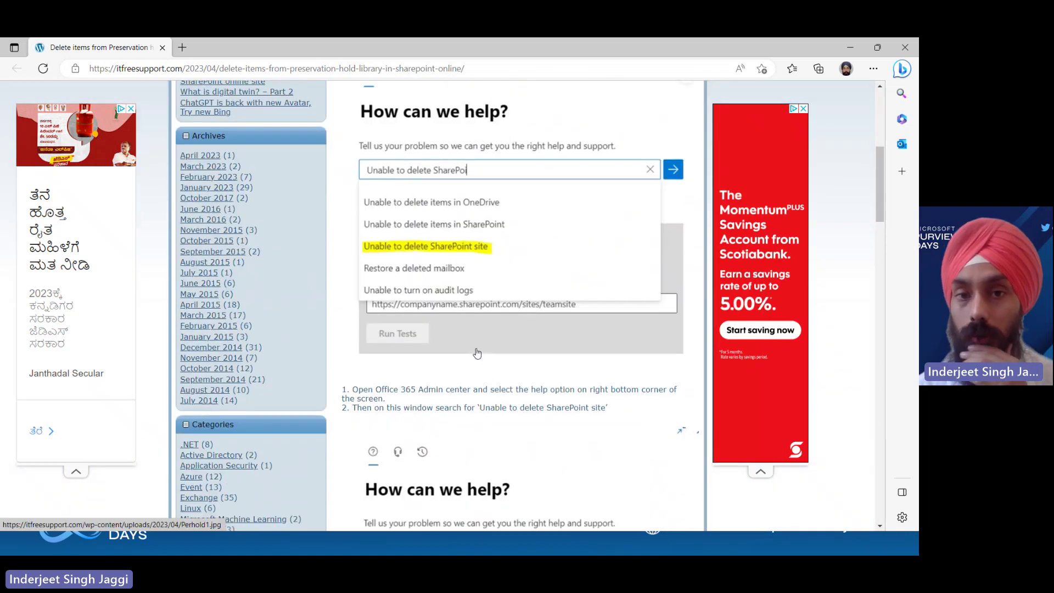
scroll(476, 353, down, 1)
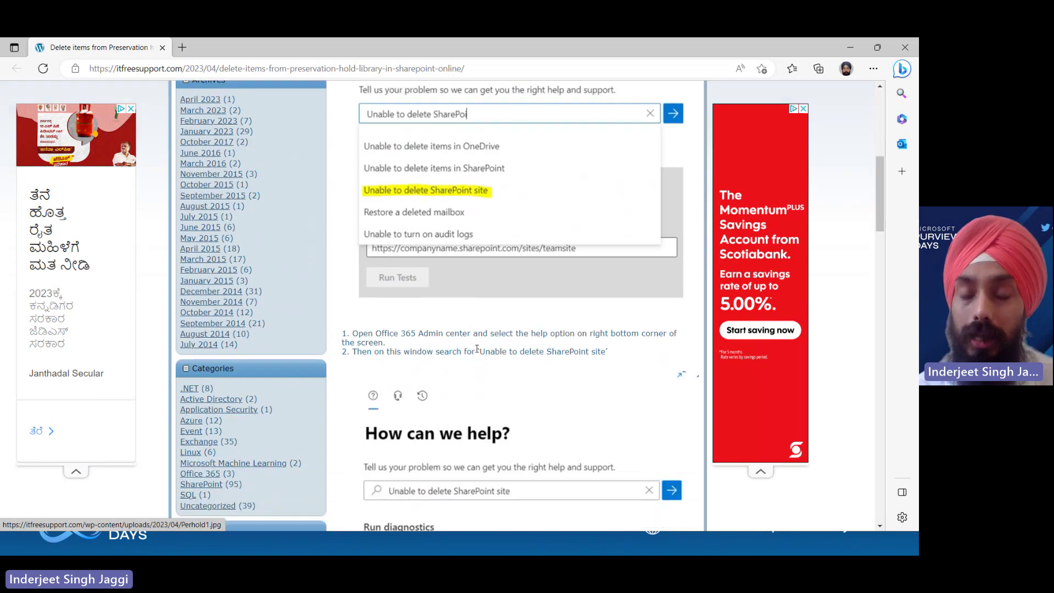
scroll(476, 349, up, 2)
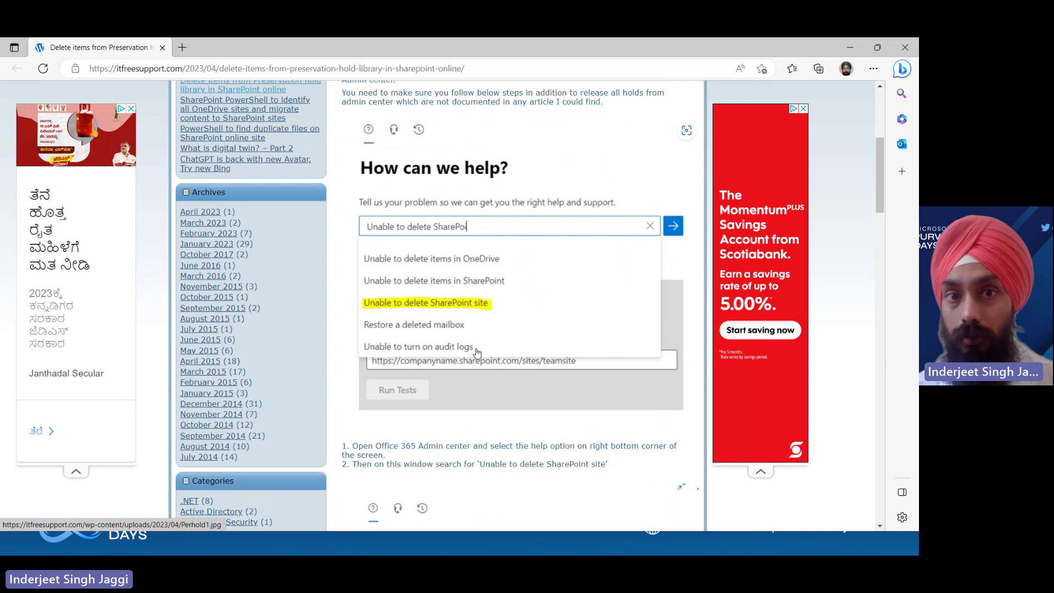
scroll(477, 352, down, 2)
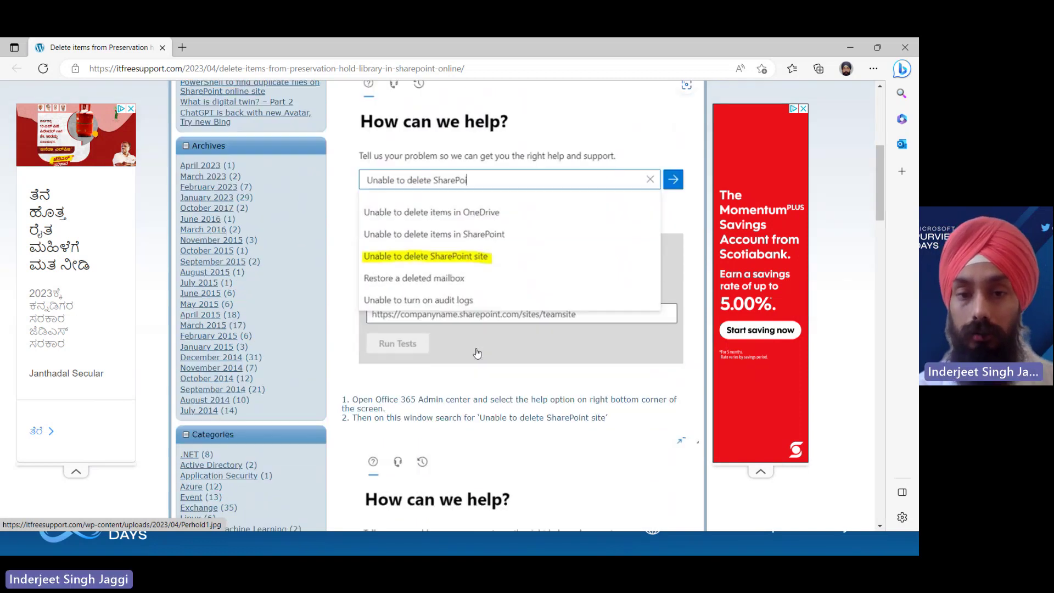
scroll(477, 351, down, 6)
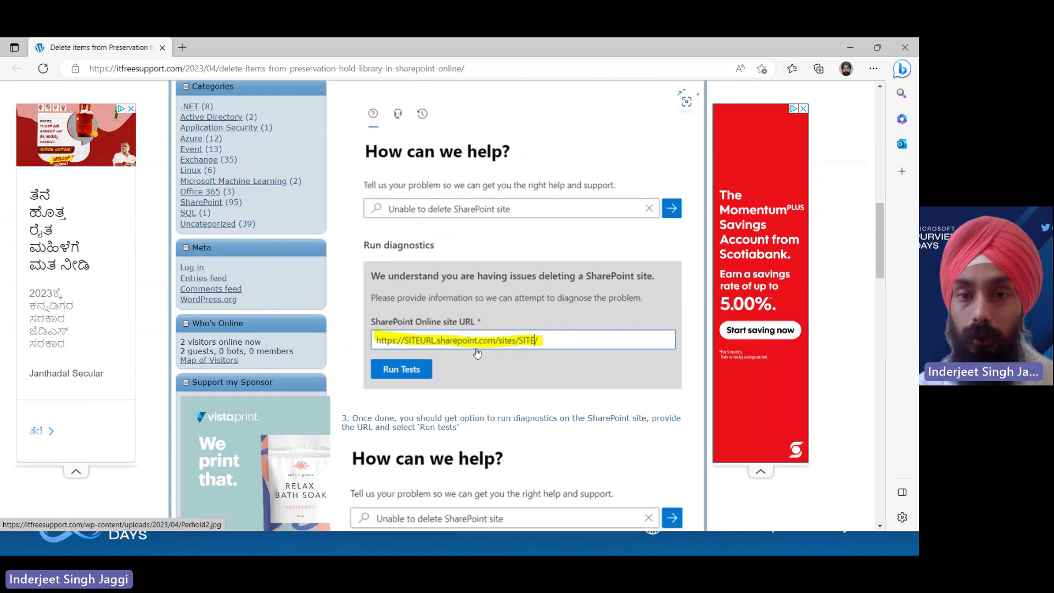
scroll(477, 350, down, 6)
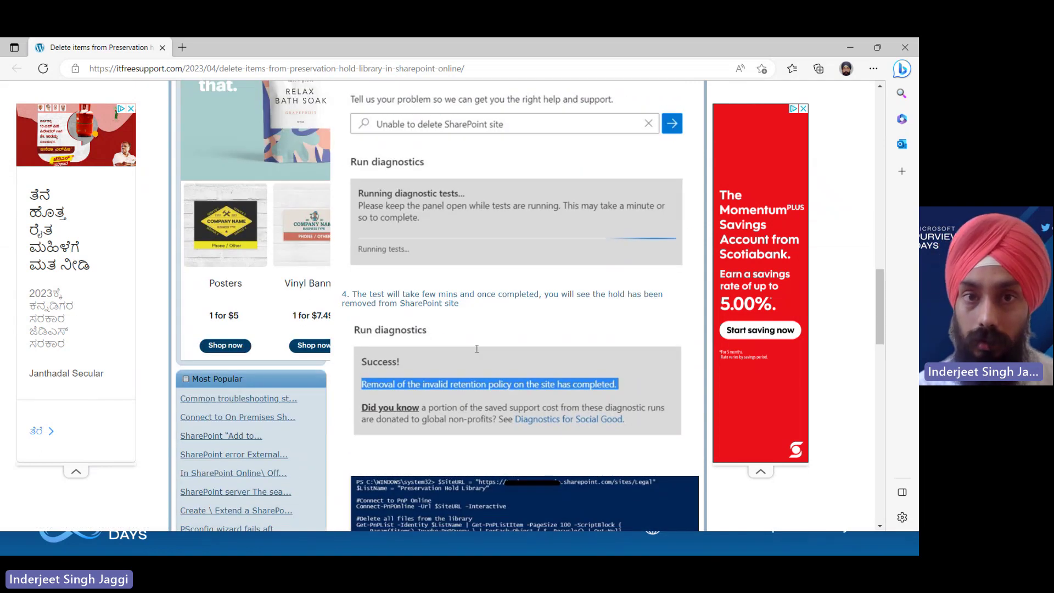
scroll(477, 349, down, 6)
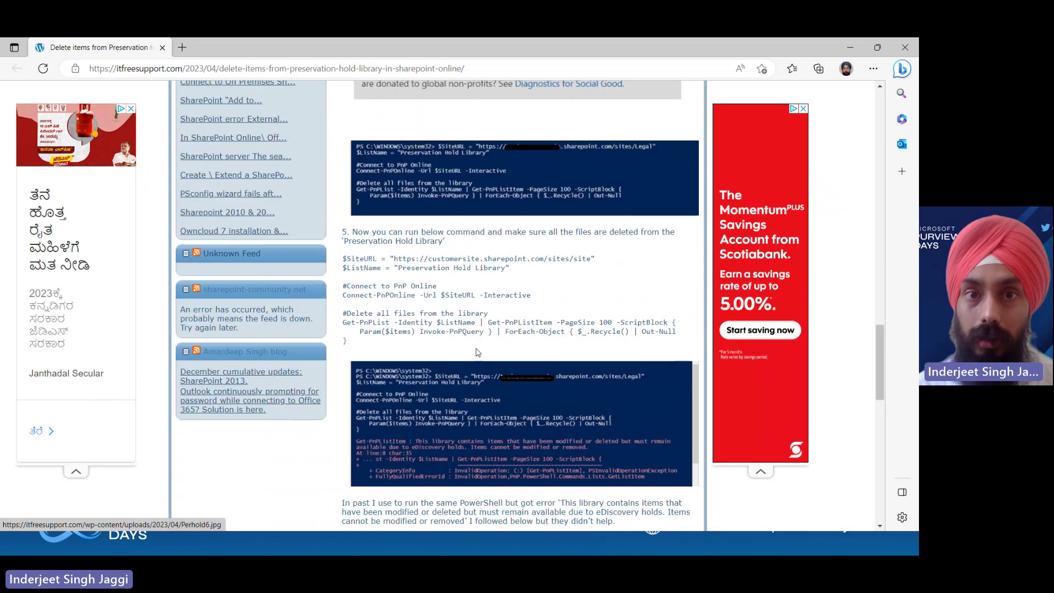
scroll(478, 353, up, 4)
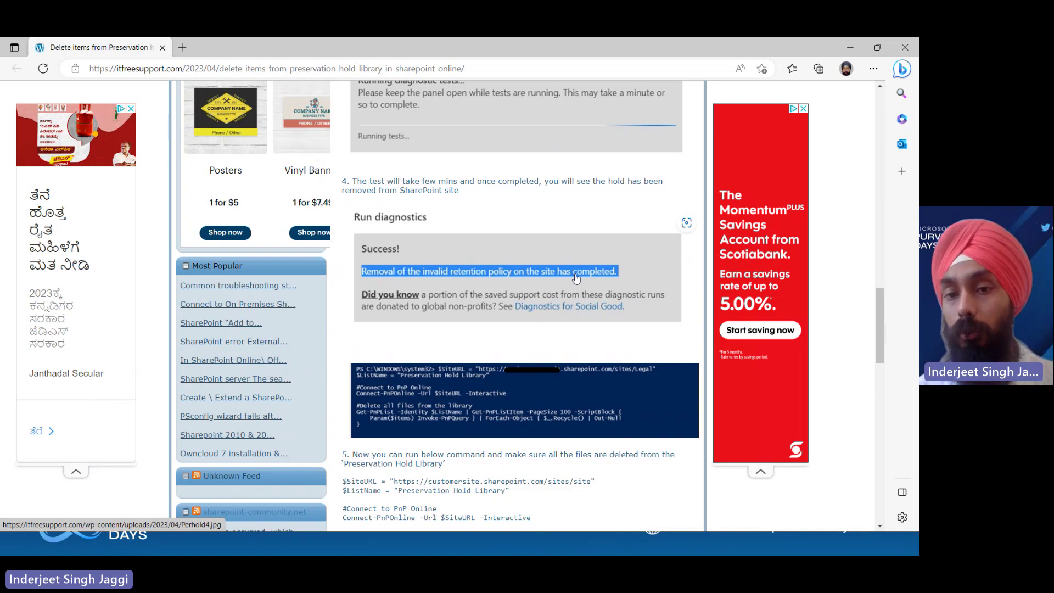
scroll(577, 279, down, 5)
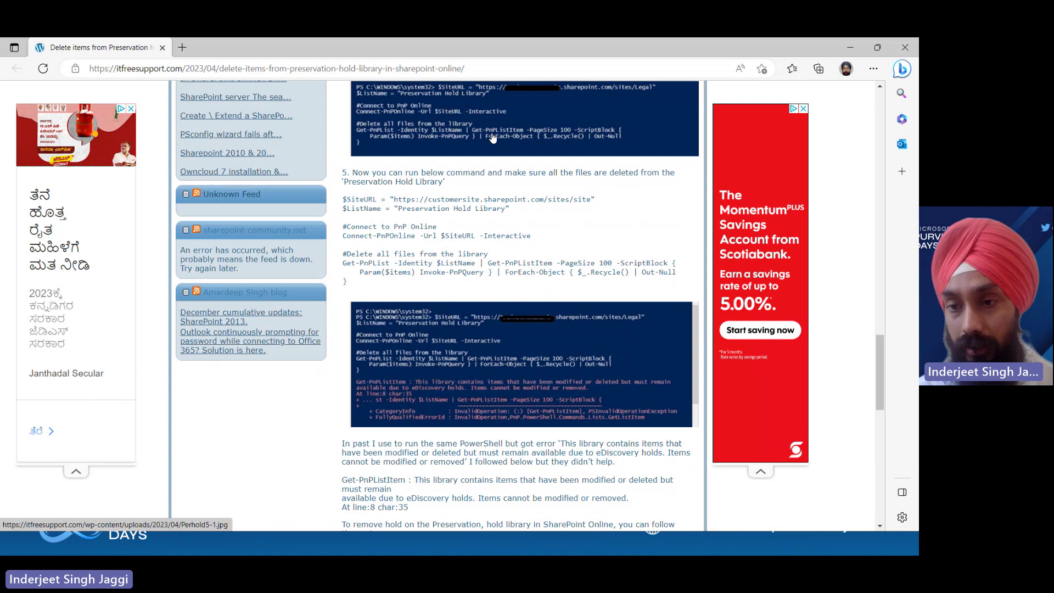
key(alt+Tab)
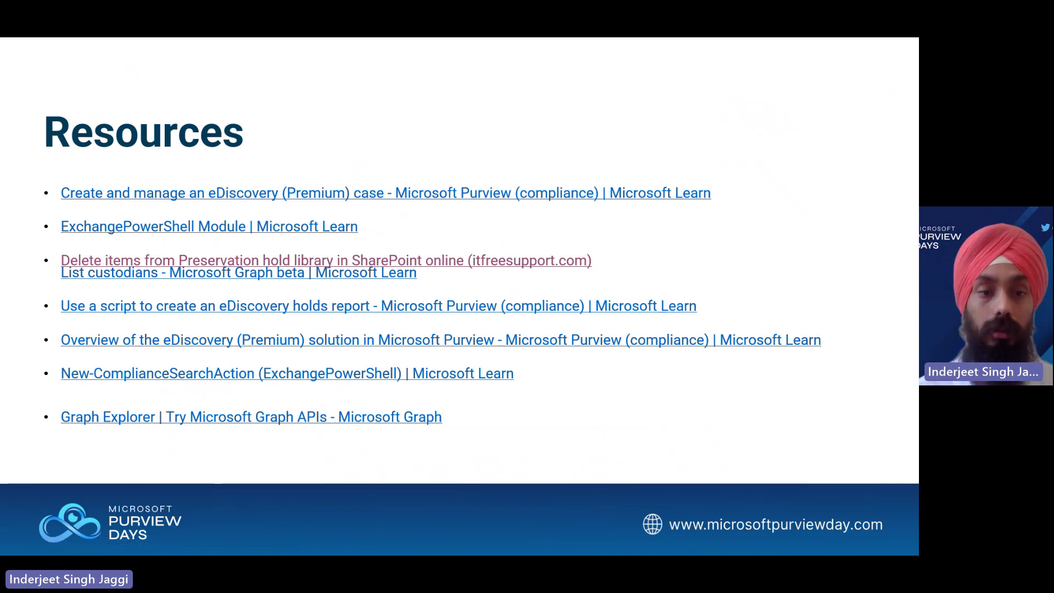
Advance past the Thank You and Next Session slides to the end of the show
key(Right)
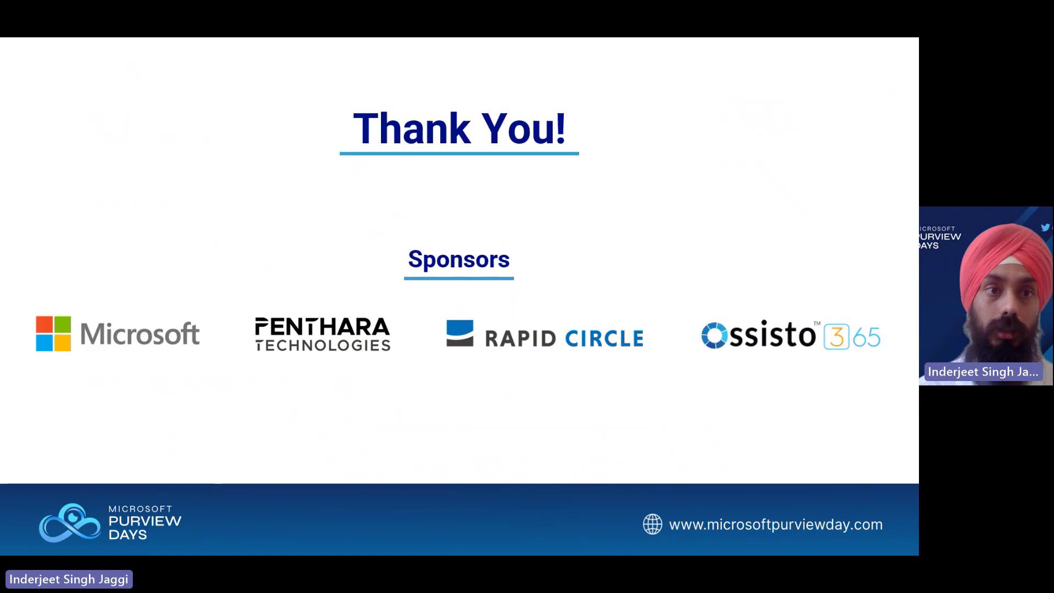
key(Right)
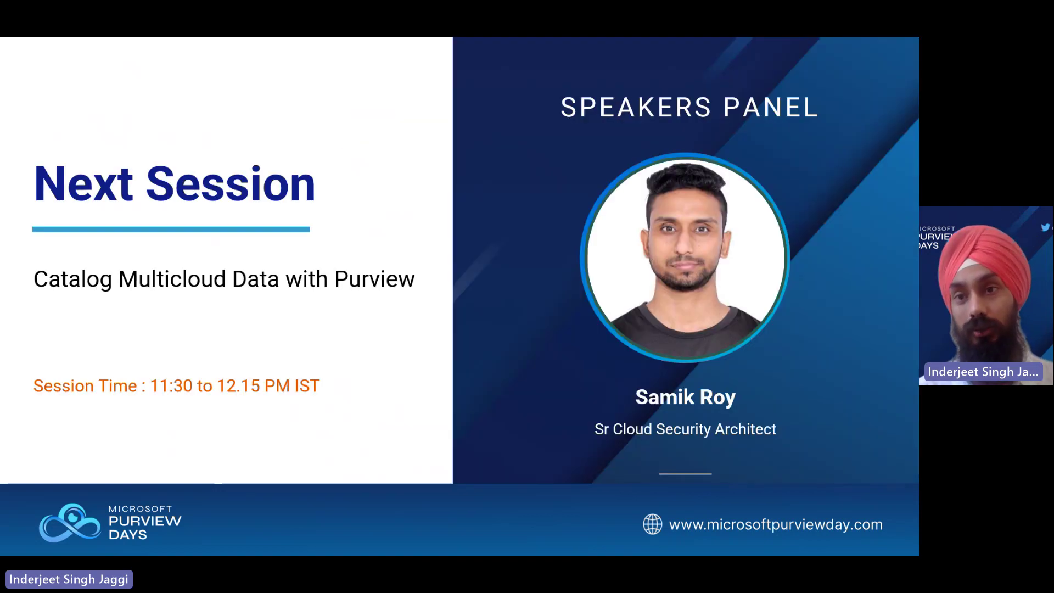
key(Right)
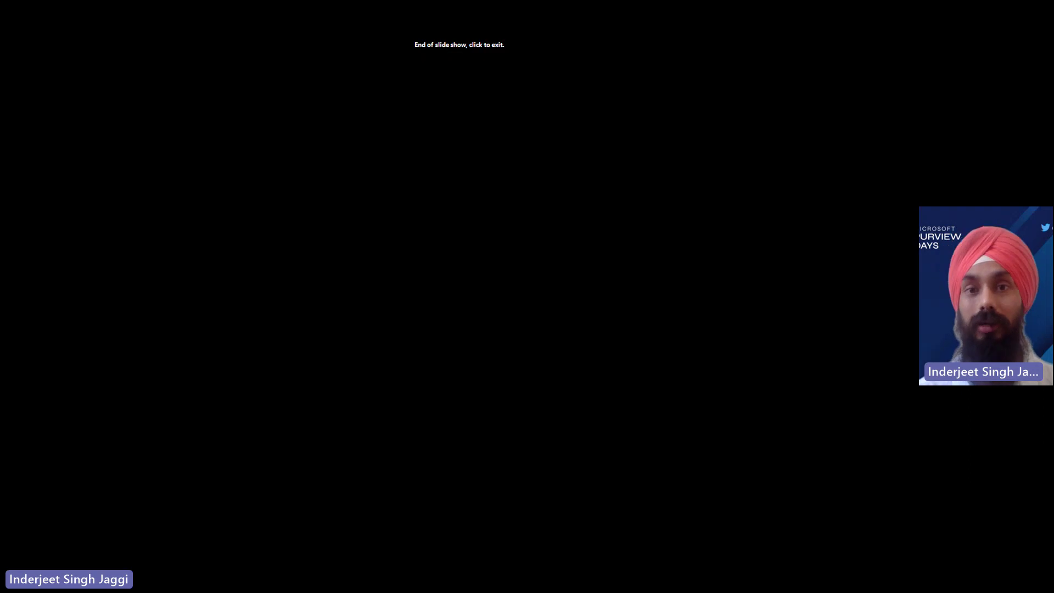